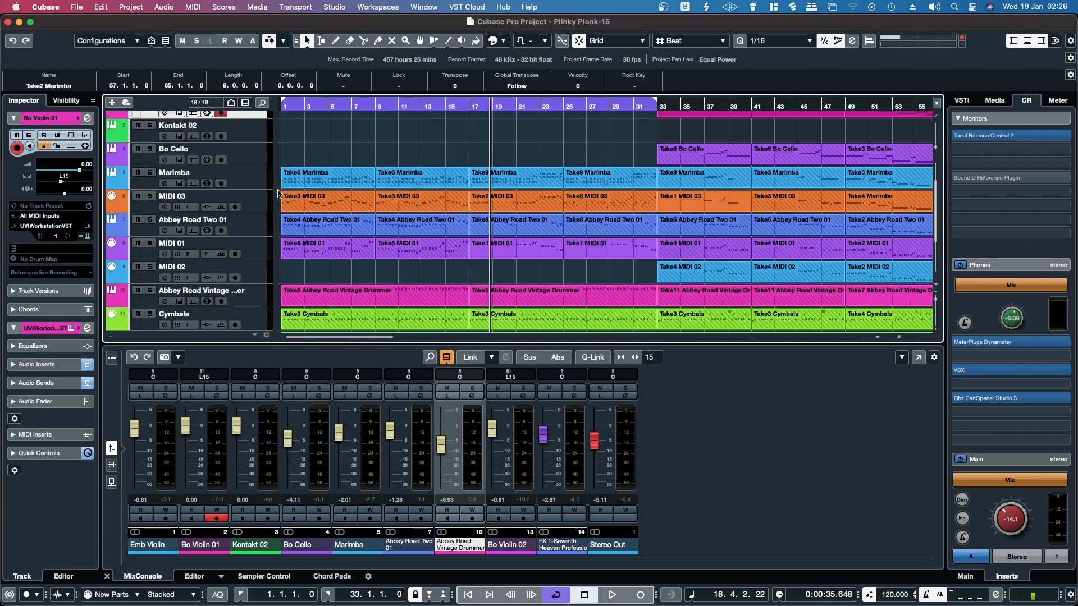
Step: Inspect the instruments loaded on the Emb Violin, Bo Cello and Marimba tracks one after another, closing each plug-in window
scroll(345, 228, "up", 3)
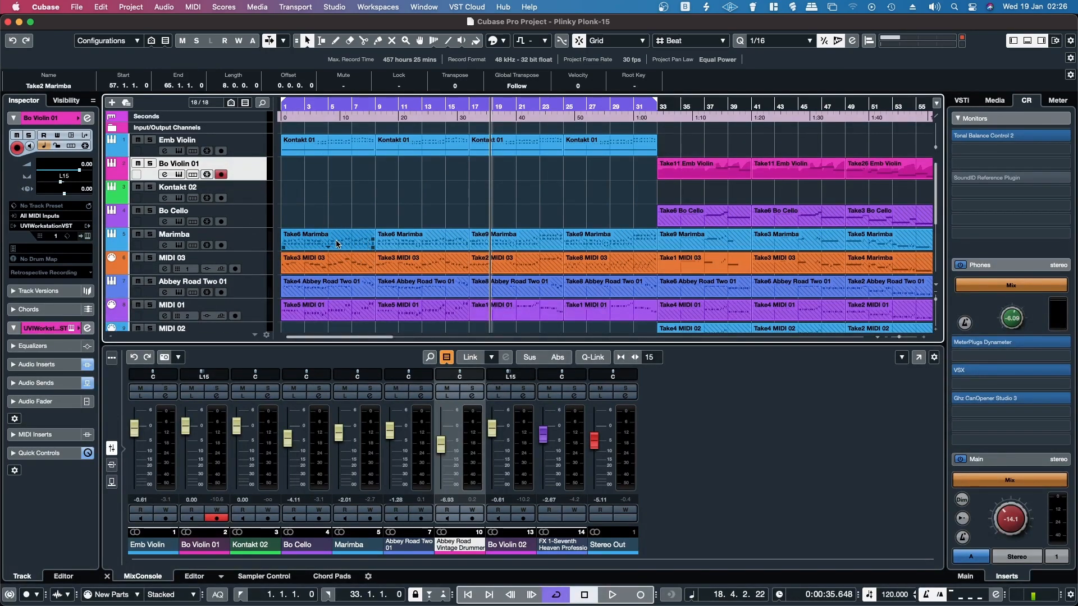
left_click(179, 151)
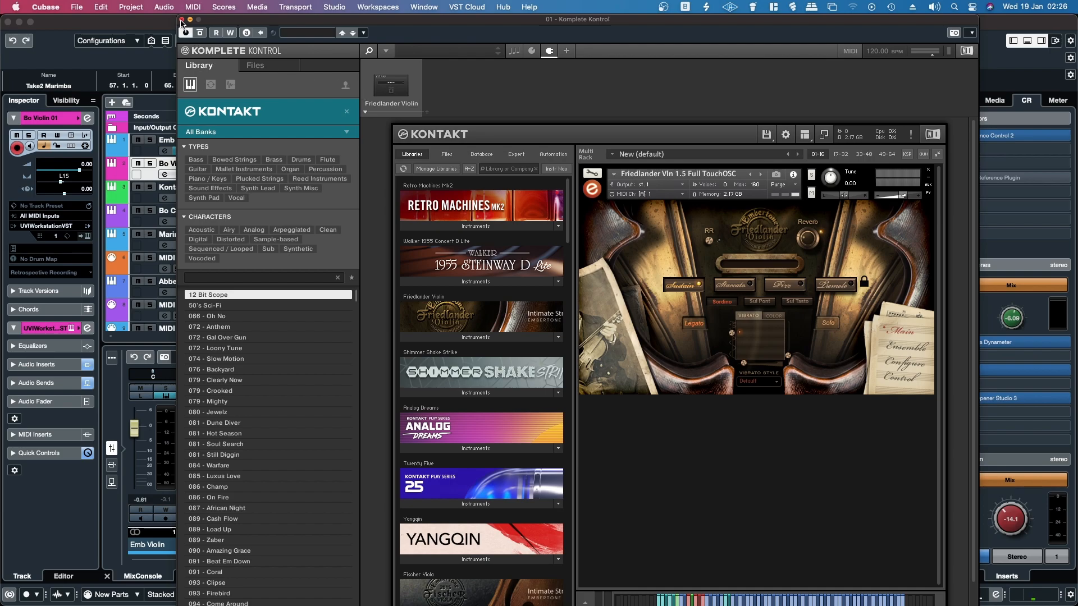
left_click(181, 20)
left_click(179, 221)
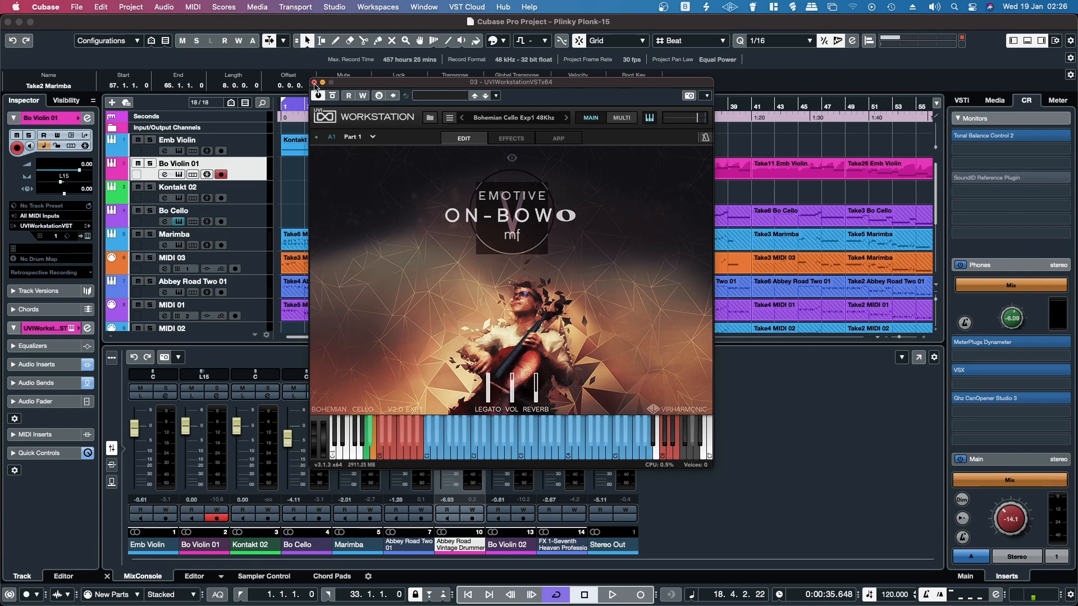
left_click(314, 82)
left_click(178, 246)
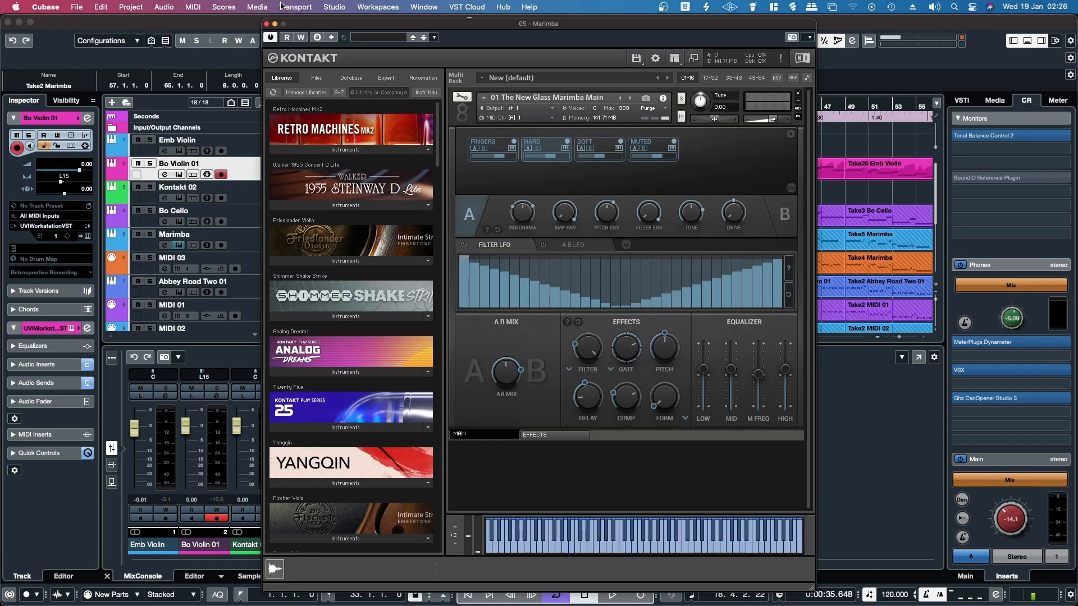
left_click(267, 24)
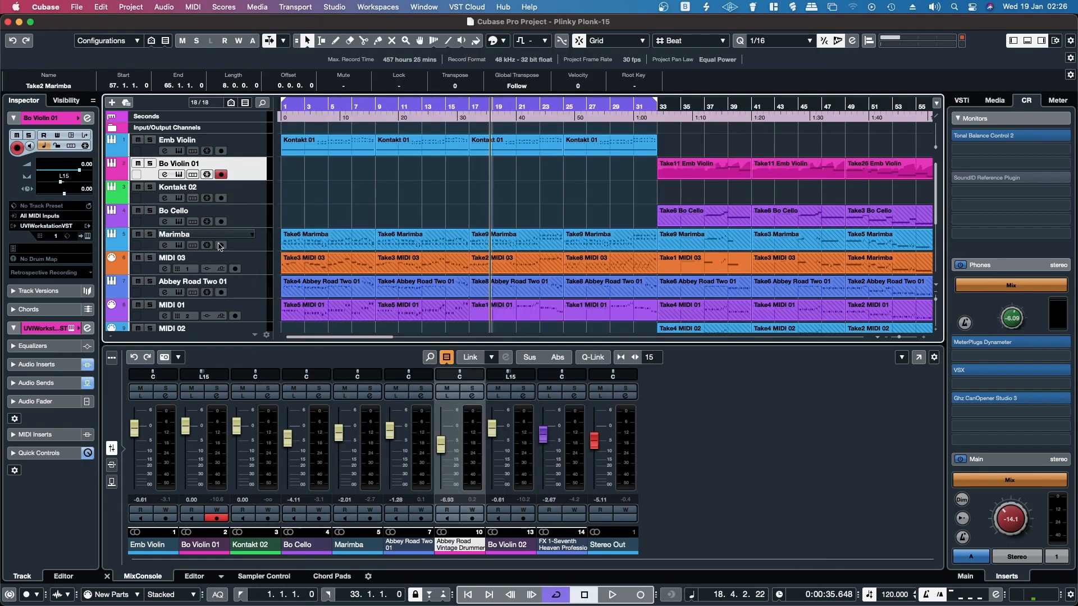
Step: Inspect the Spitfire instrument and its articulations on the Abbey Road Two 01 track and close it
left_click(178, 293)
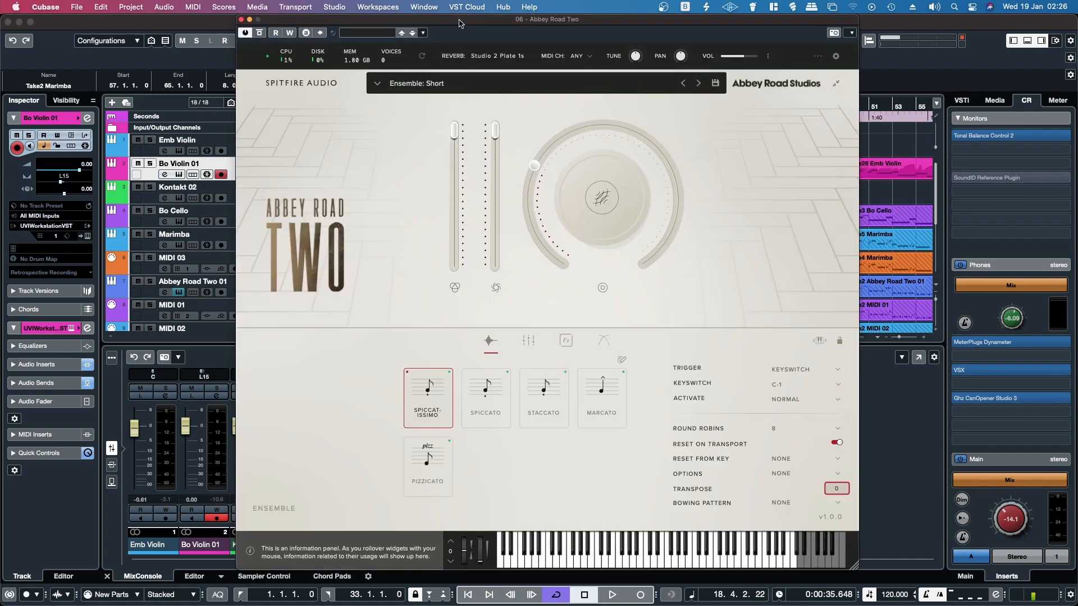
left_click_drag(461, 32, 474, 32)
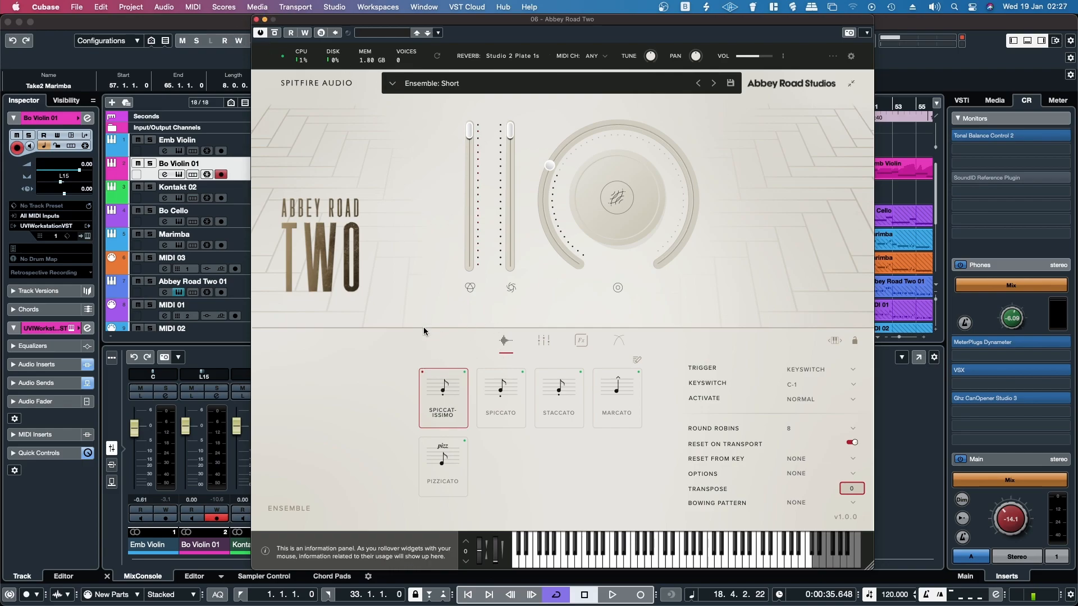
left_click(256, 20)
Step: Inspect the Abbey Road Vintage Drummer instrument, viewing its Kit and Mixer pages, and close it
scroll(185, 241, "down", 5)
left_click(179, 239)
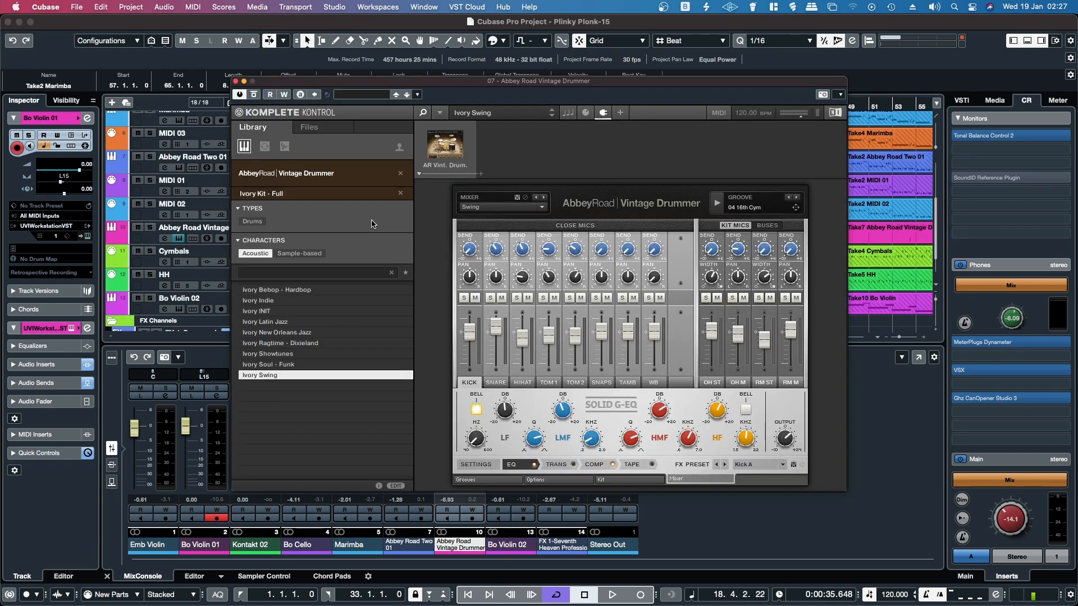
left_click(632, 479)
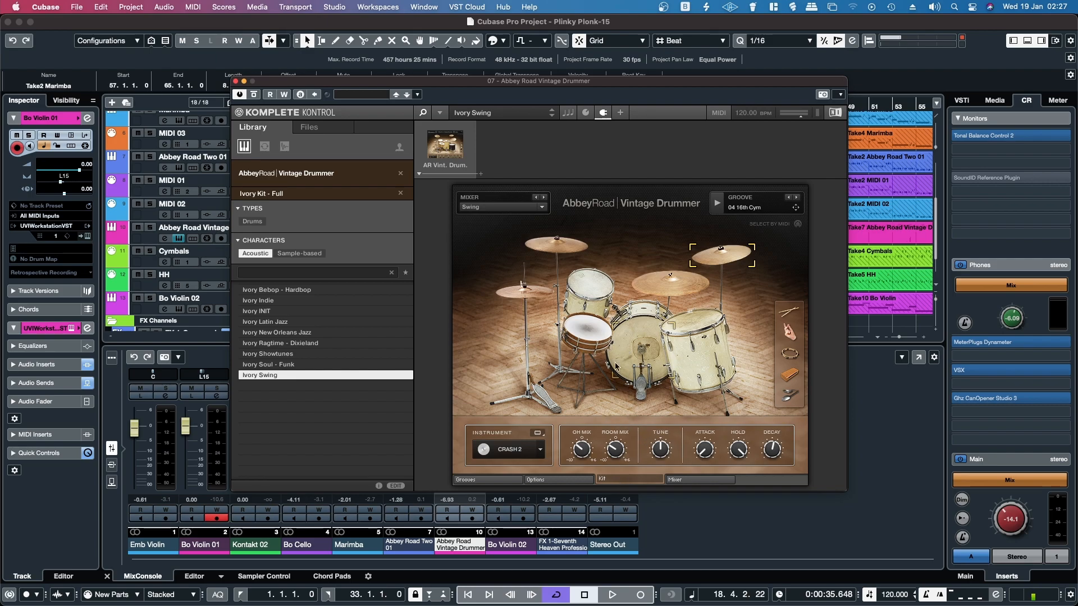
left_click(691, 484)
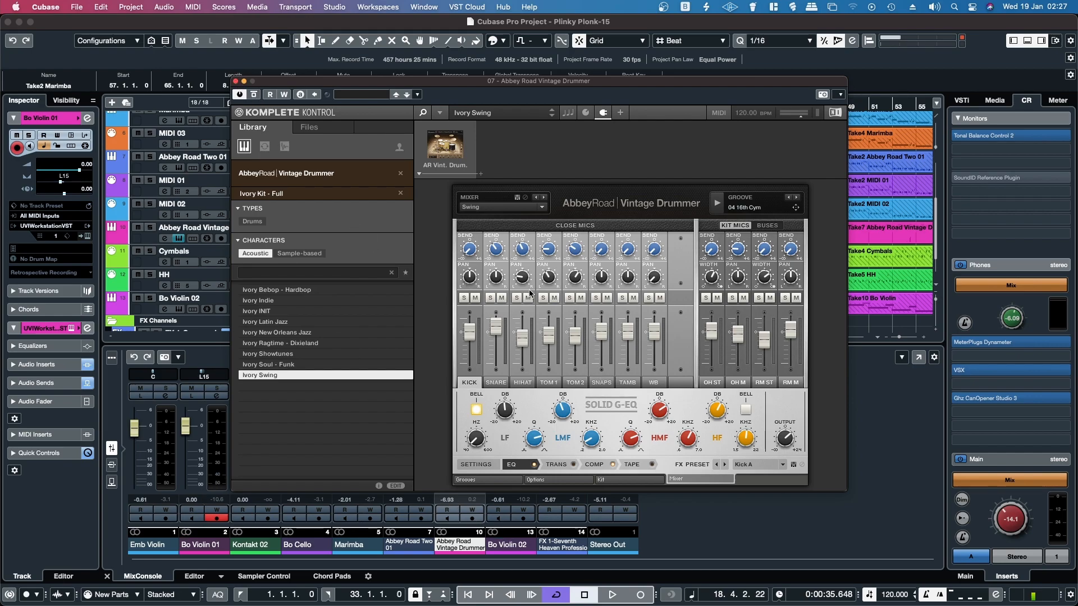
left_click(235, 81)
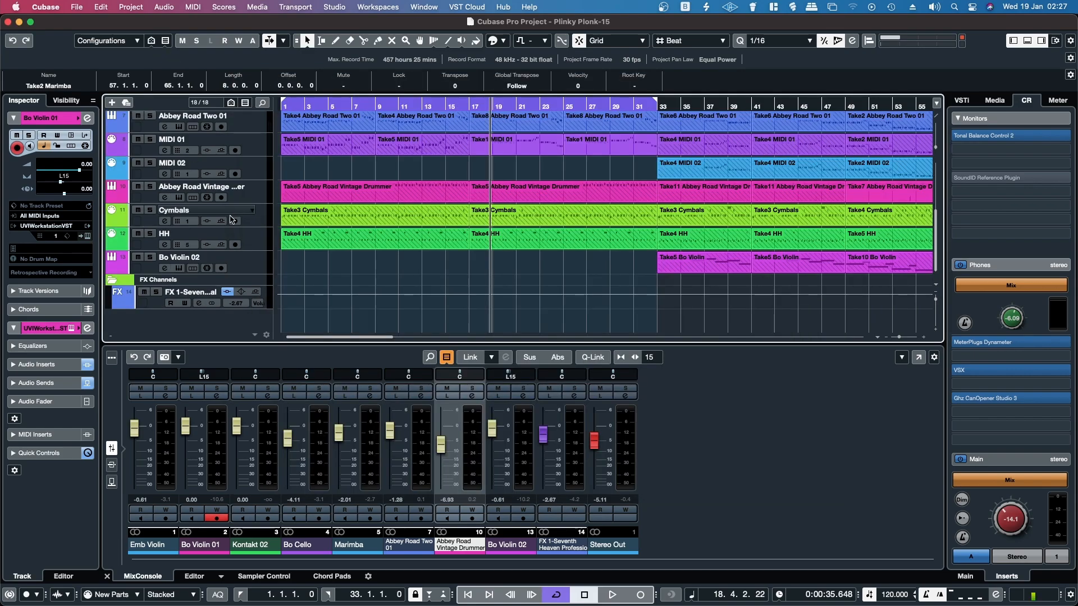
Step: Inspect the UVI Workstation violin instrument on the Bo Violin 02 track and close it
left_click(179, 268)
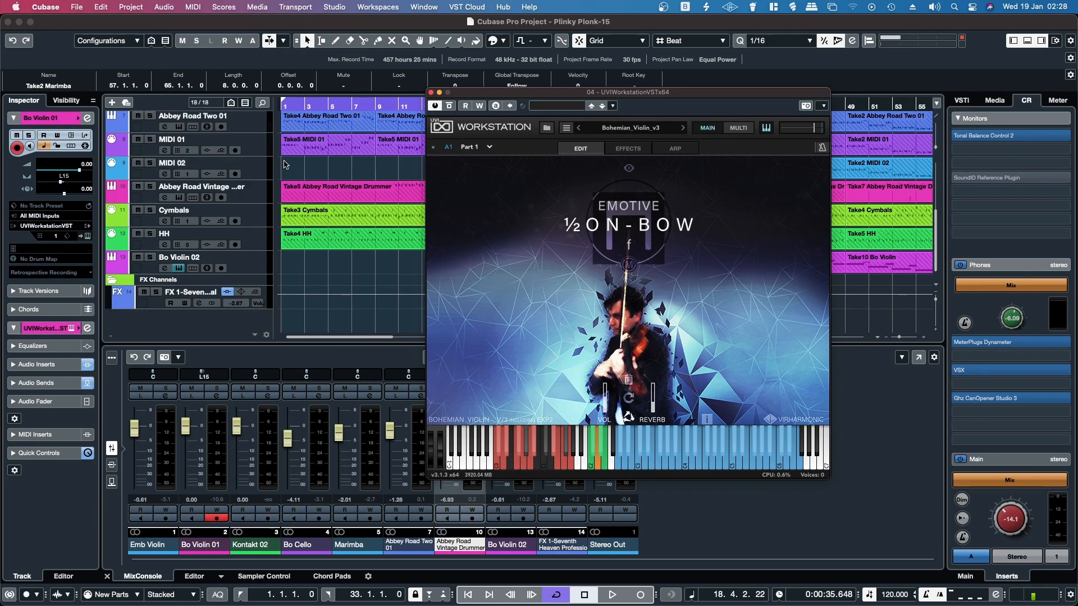
key("super+w")
scroll(163, 140, "up", 6)
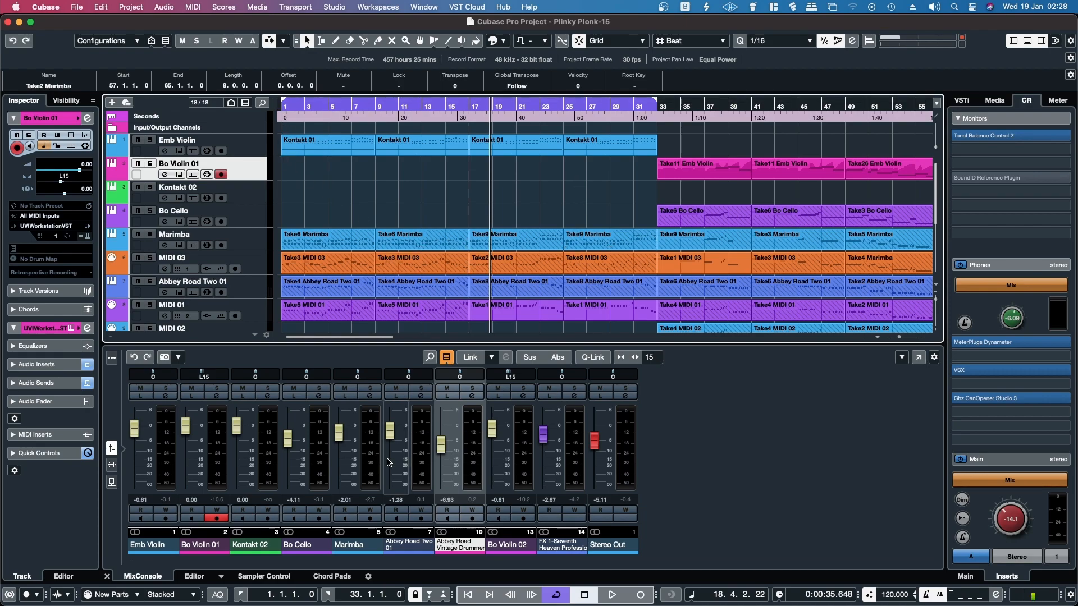
Step: Examine the insert effects across all channels in the full MixConsole window and return to the project
left_click(918, 357)
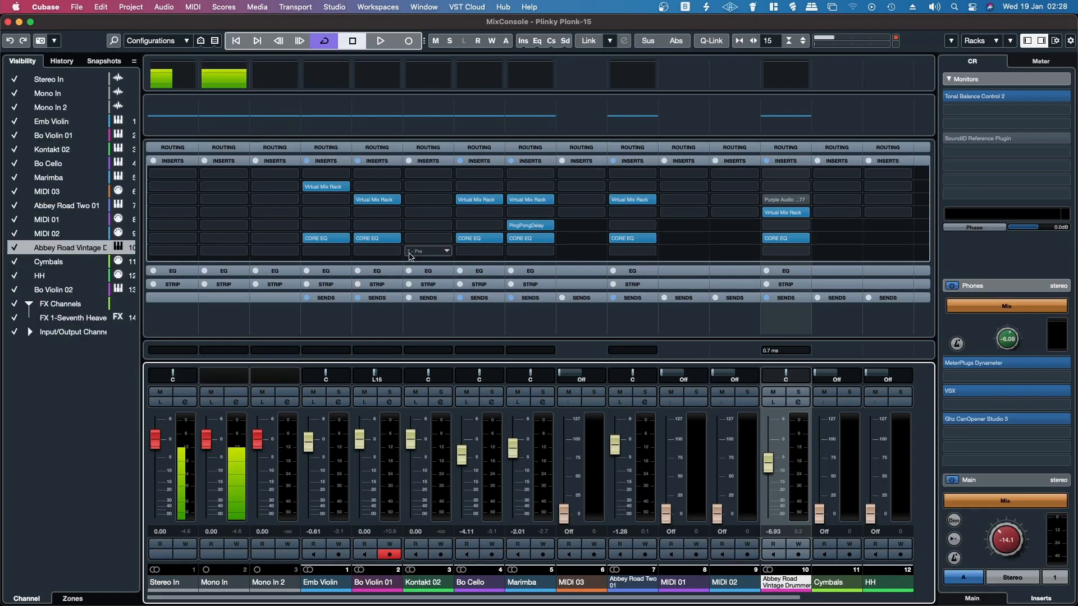
left_click_drag(352, 598, 640, 605)
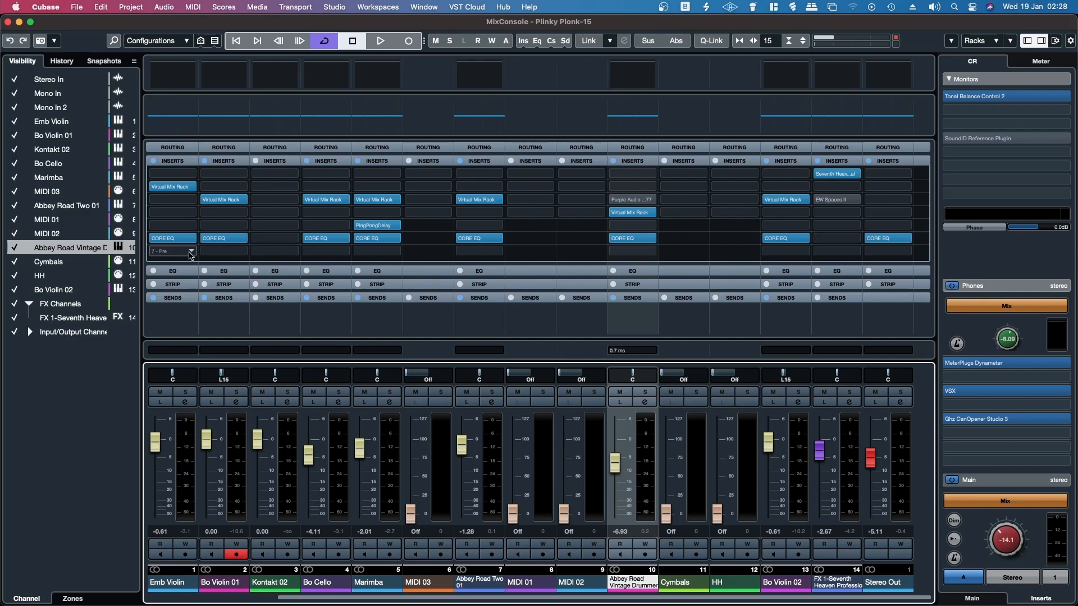
key("F3")
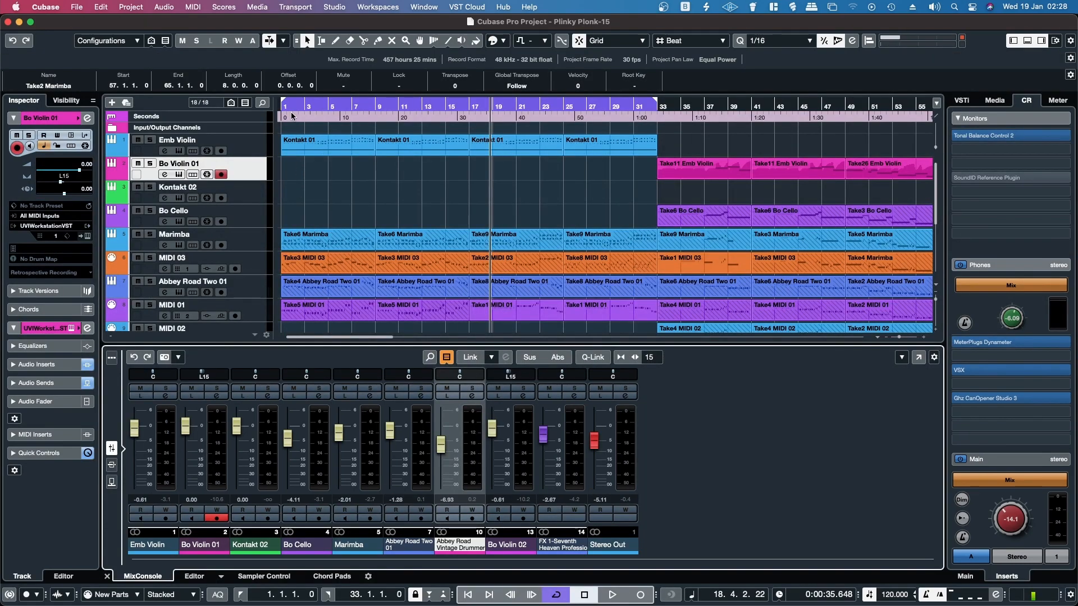
Step: Play the project from bar 1 and set the cycle range to start at bar 17
left_click(282, 104)
key("space")
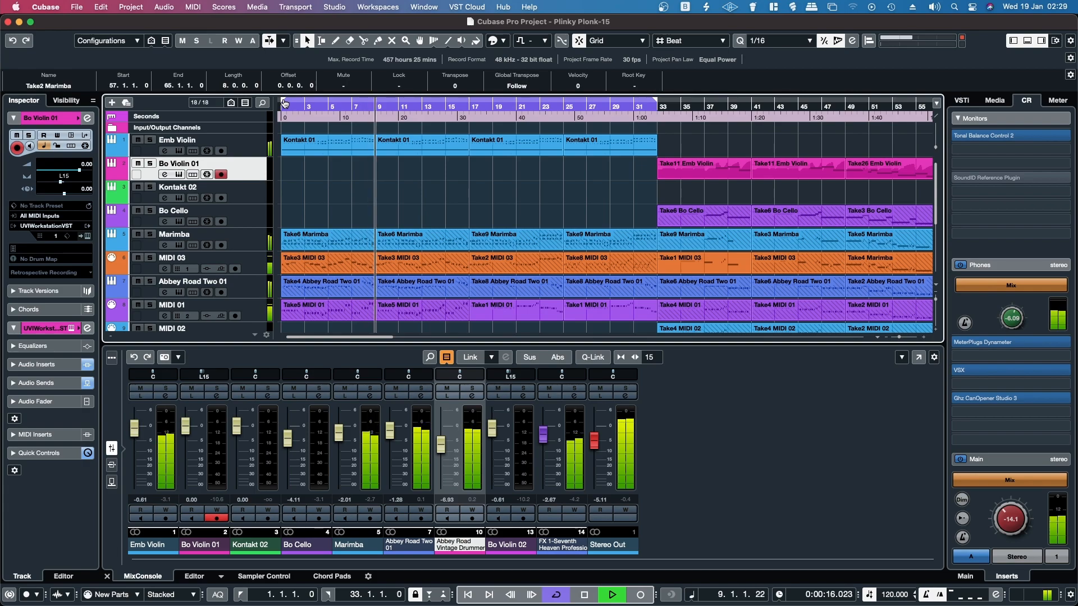
left_click_drag(285, 103, 475, 115)
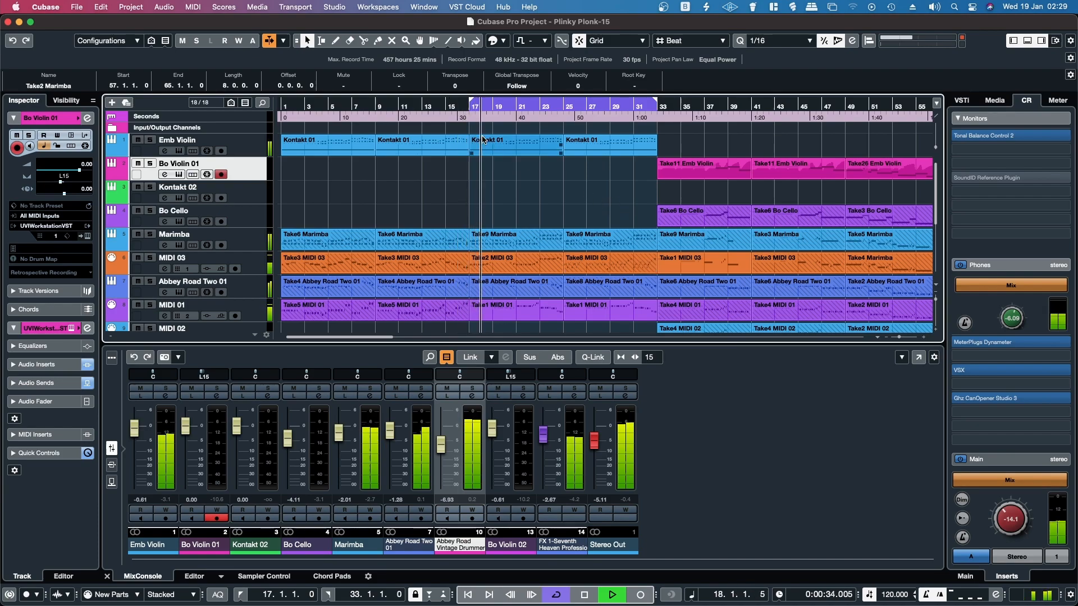
Step: Solo the Emb Violin channel and open the CORE EQ insert from its channel settings
left_click(165, 388)
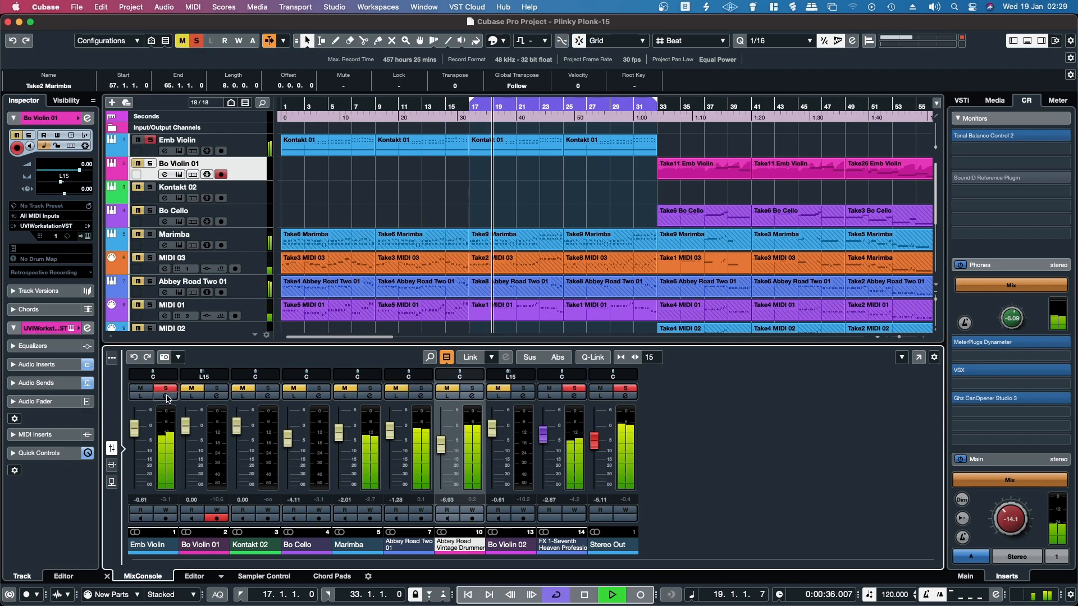
left_click(166, 396)
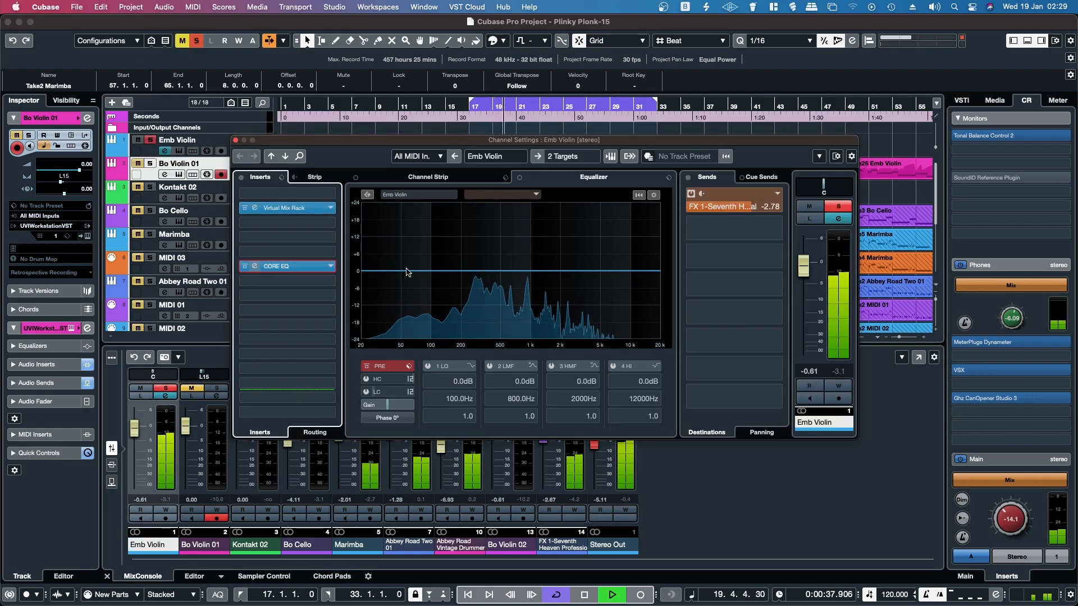
left_click(284, 273)
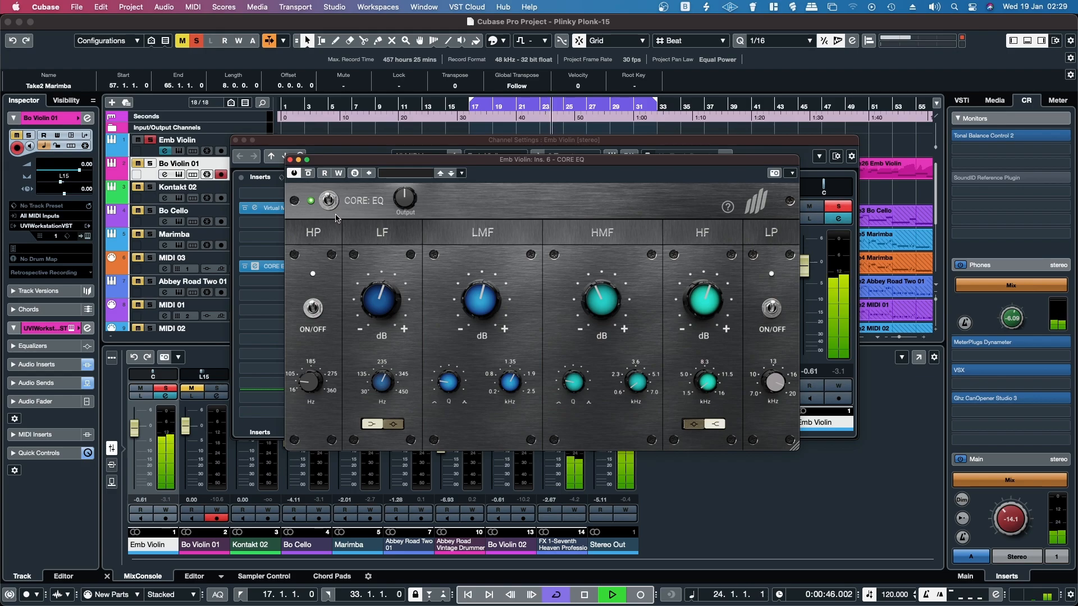
Step: Examine the LF, LMF, HMF, HF, HP and LP frequency settings of Emb Violin's CORE EQ during playback
mouse_move(381, 378)
mouse_move(515, 389)
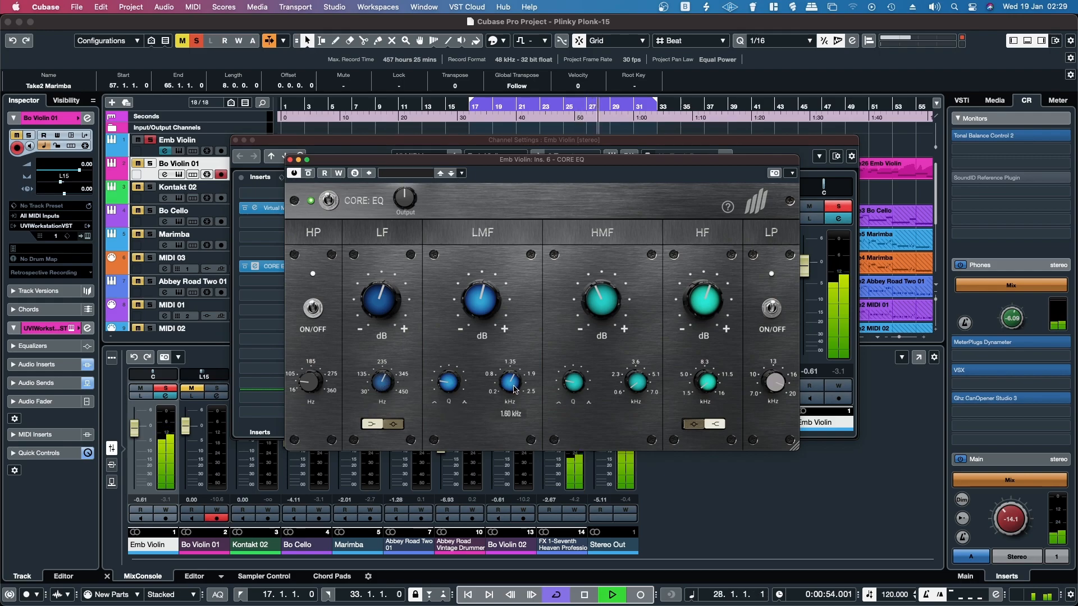
mouse_move(630, 383)
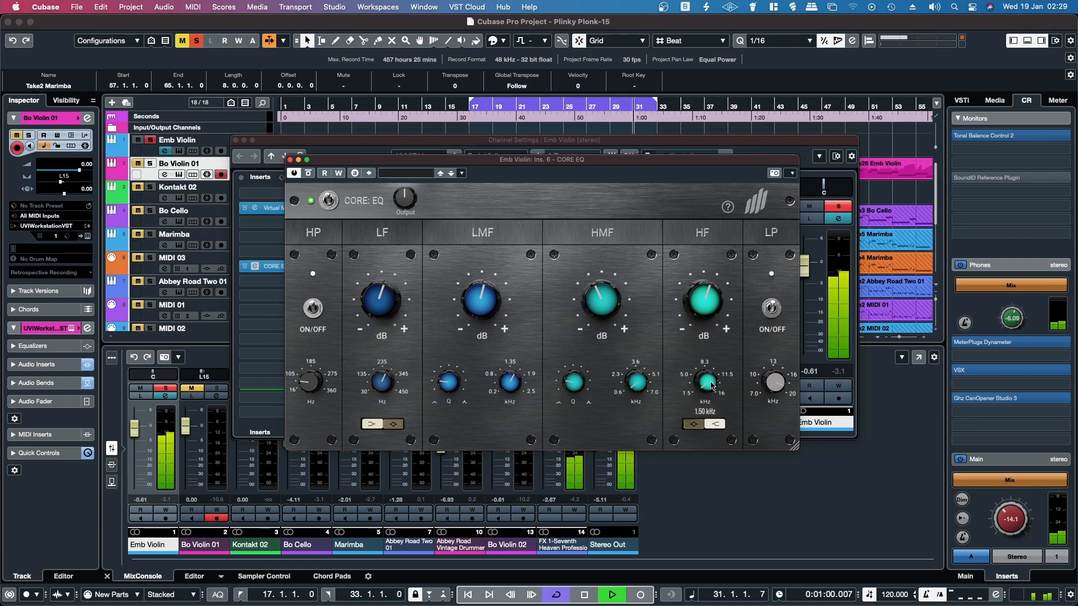
mouse_move(712, 385)
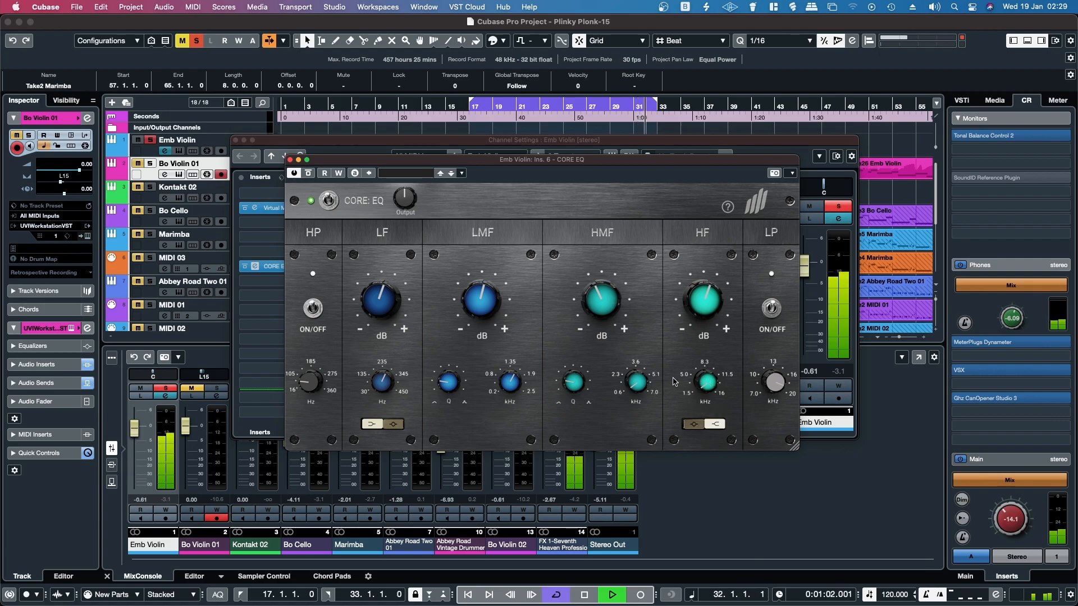
mouse_move(313, 386)
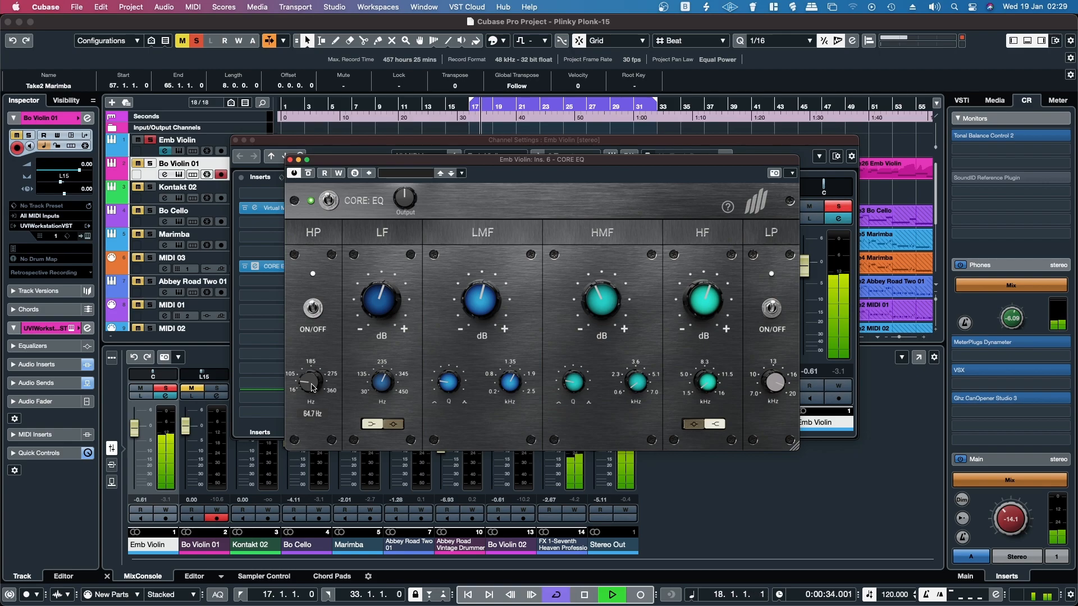
mouse_move(780, 390)
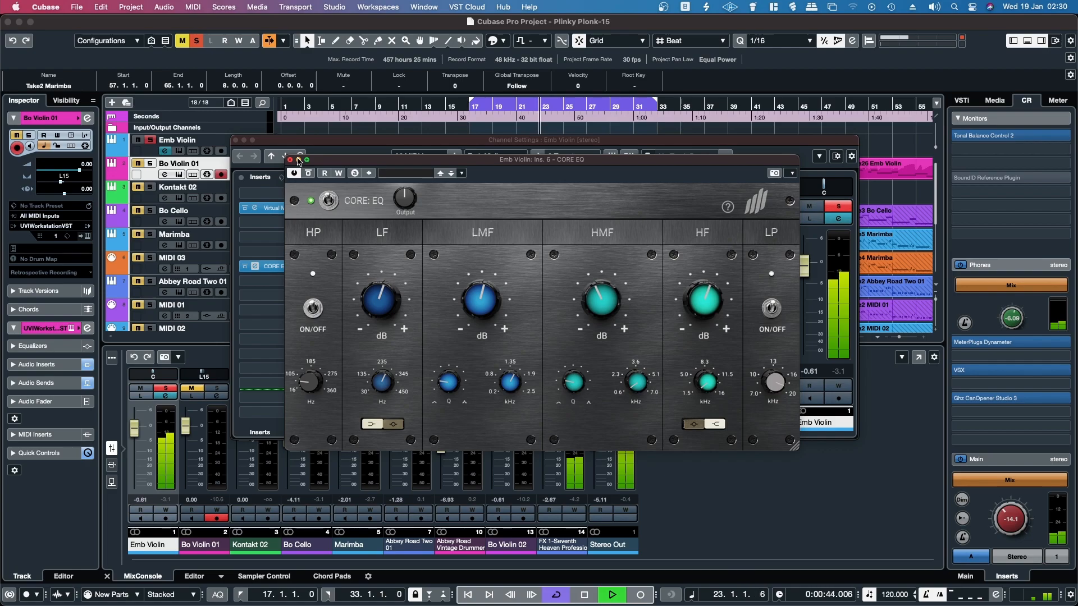
Step: Compare the soloed Emb Violin with CORE EQ bypassed and active, and close its plug-in and channel settings
left_click(329, 201)
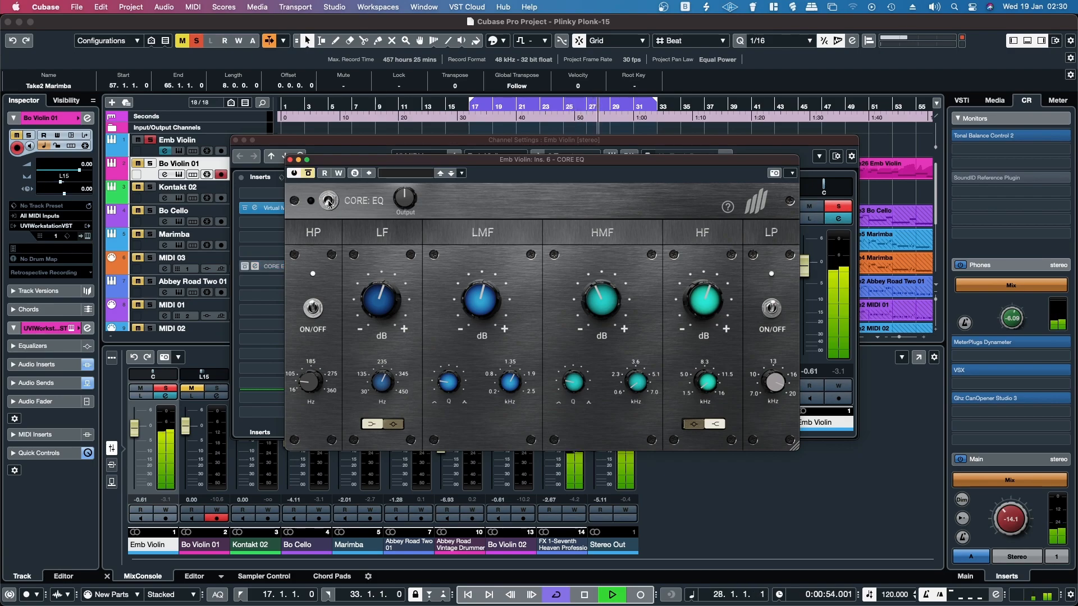
left_click(329, 201)
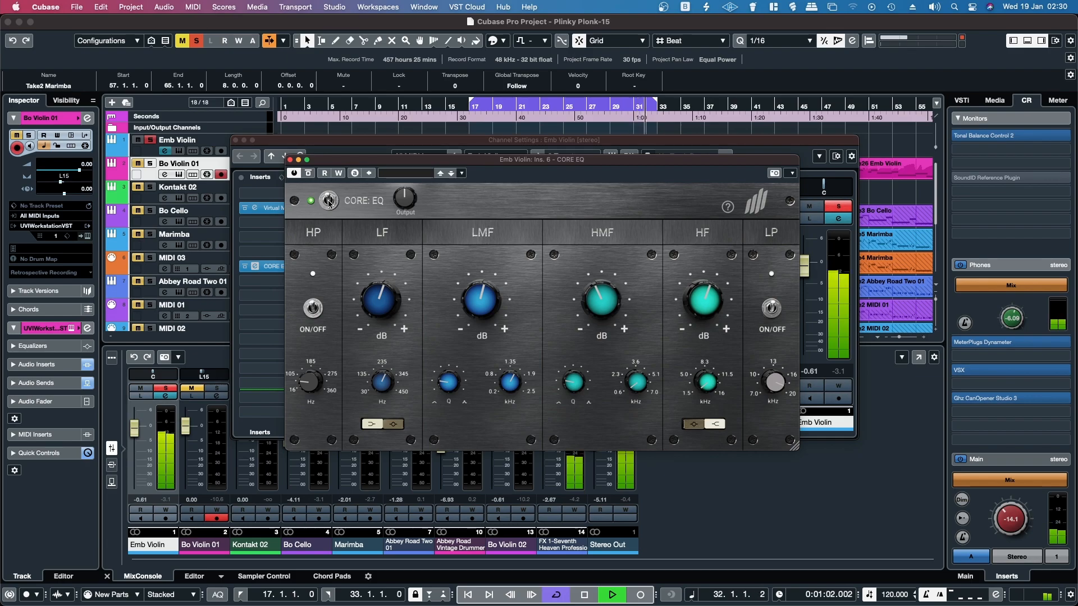
left_click(329, 202)
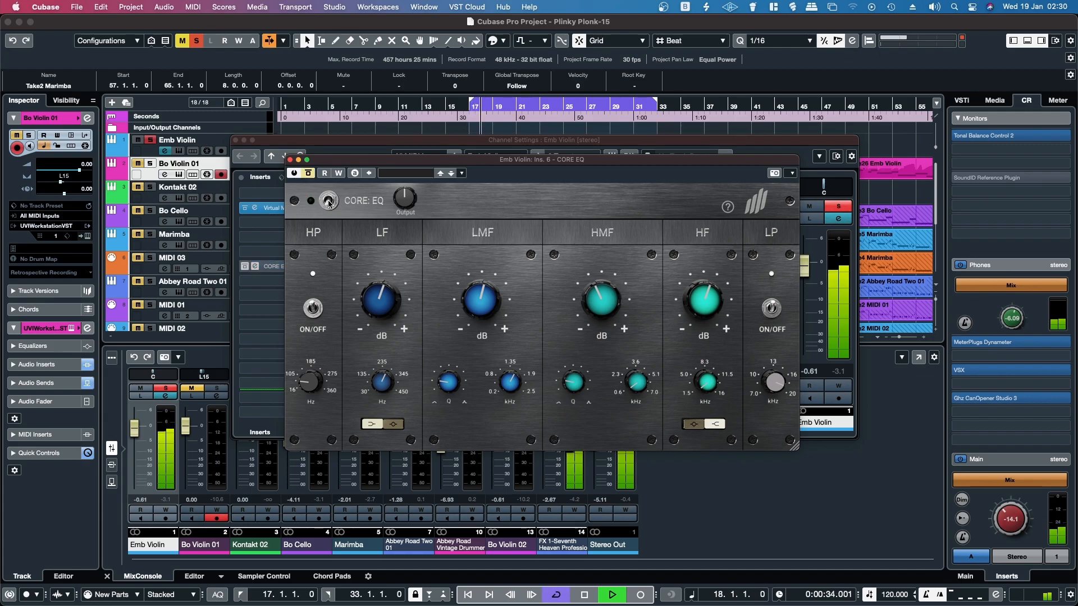
left_click(329, 202)
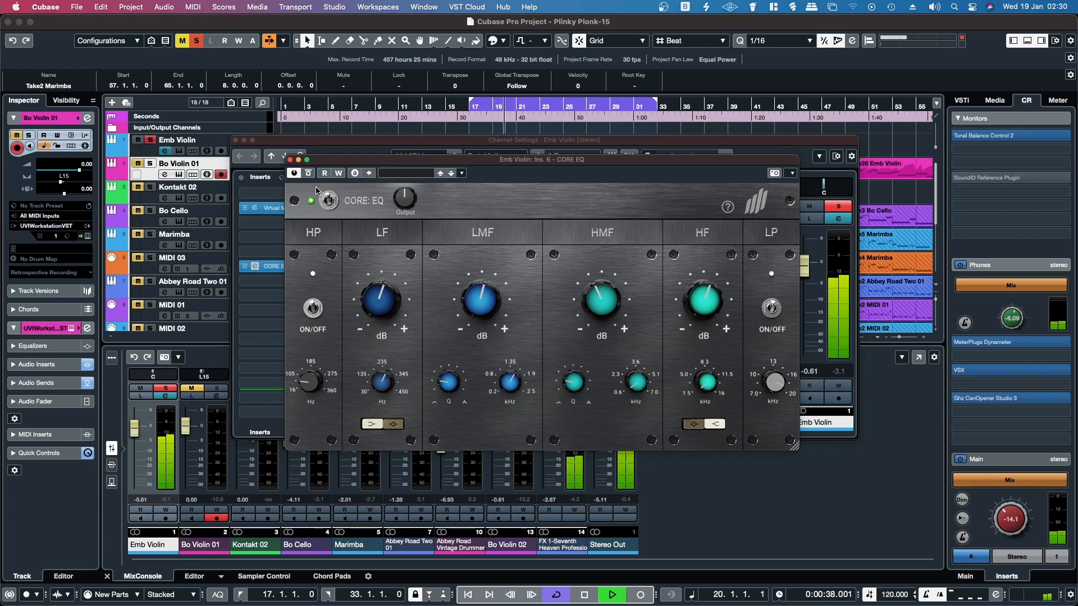
left_click(290, 160)
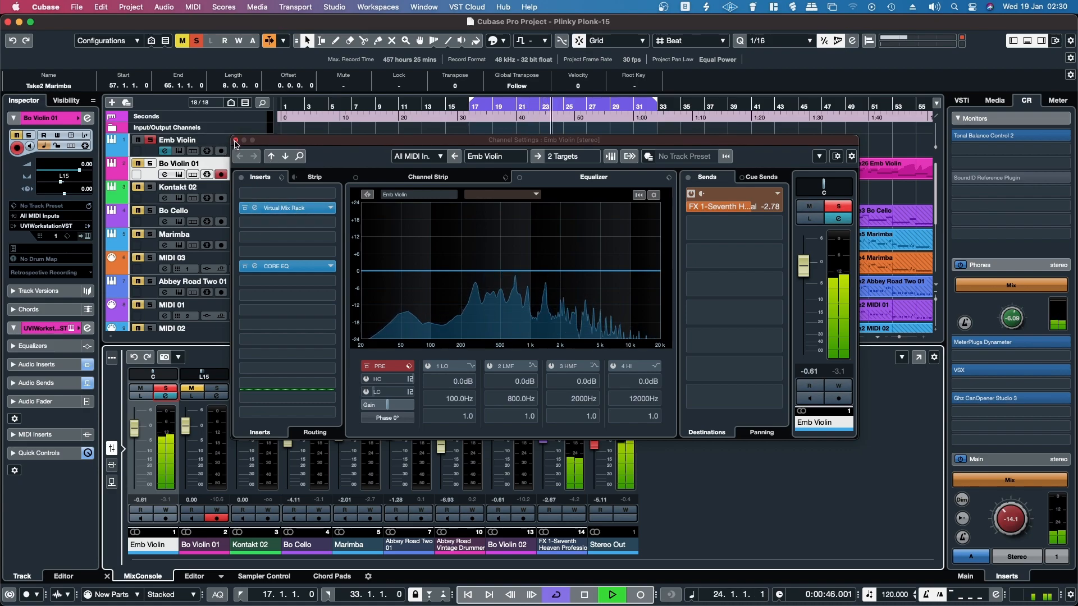
left_click(236, 140)
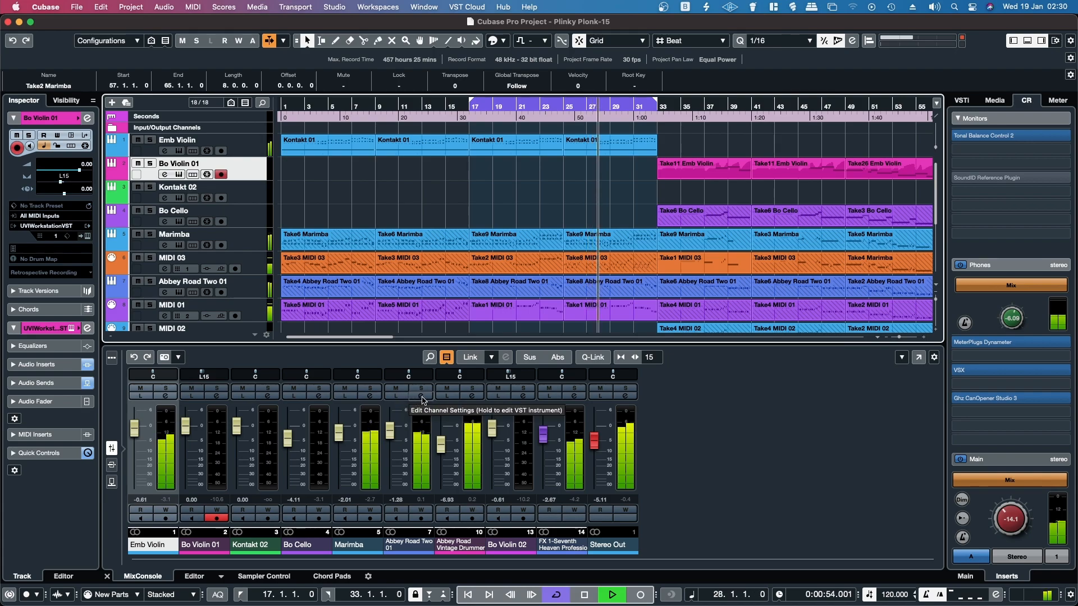
Step: Open the CORE EQ insert on the Abbey Road Two 01 channel and solo that channel
left_click(421, 396)
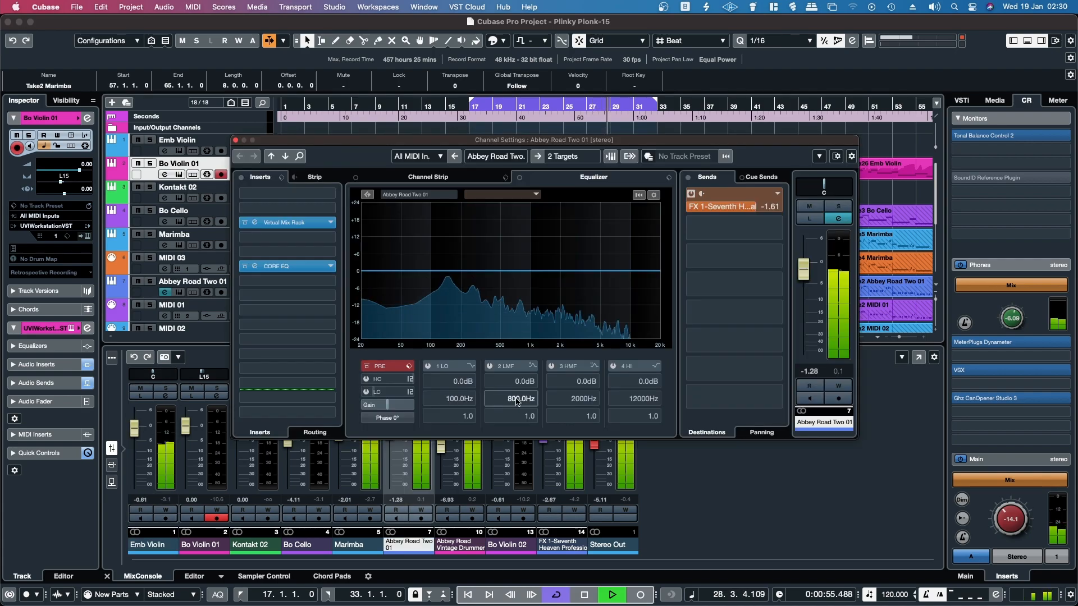
left_click(287, 270)
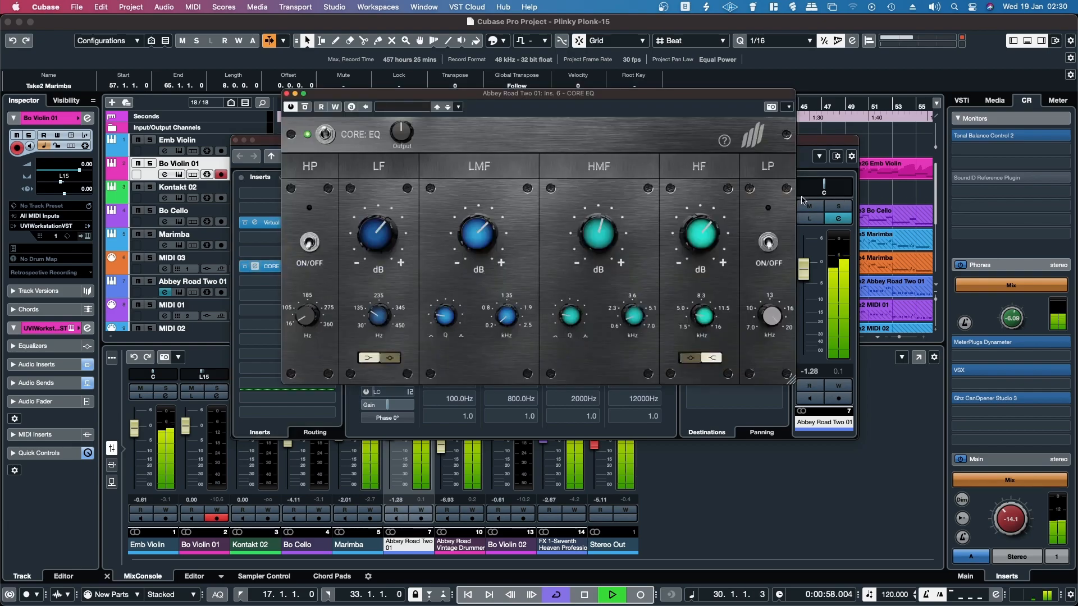
left_click(838, 206)
left_click(586, 96)
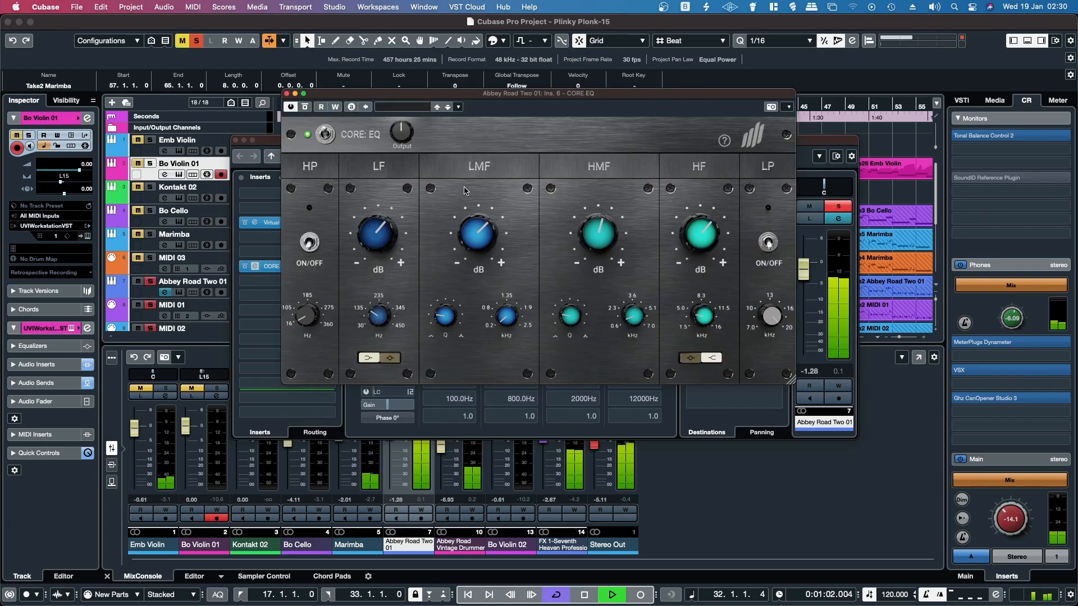
Step: Examine the LF, LMF, HMF and HF frequency settings of Abbey Road Two 01's CORE EQ during playback
mouse_move(368, 318)
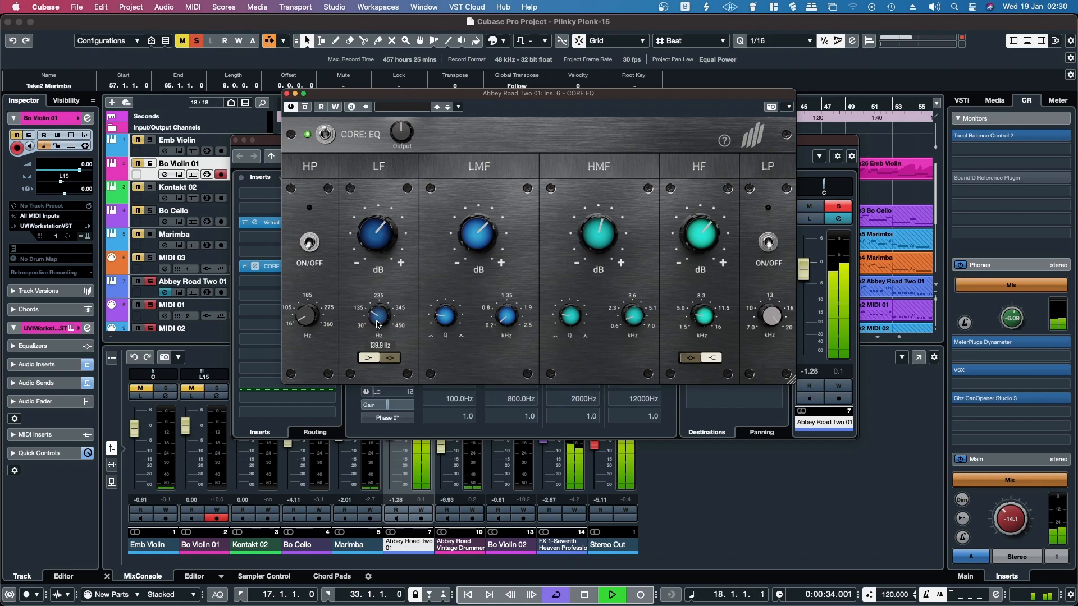
mouse_move(511, 320)
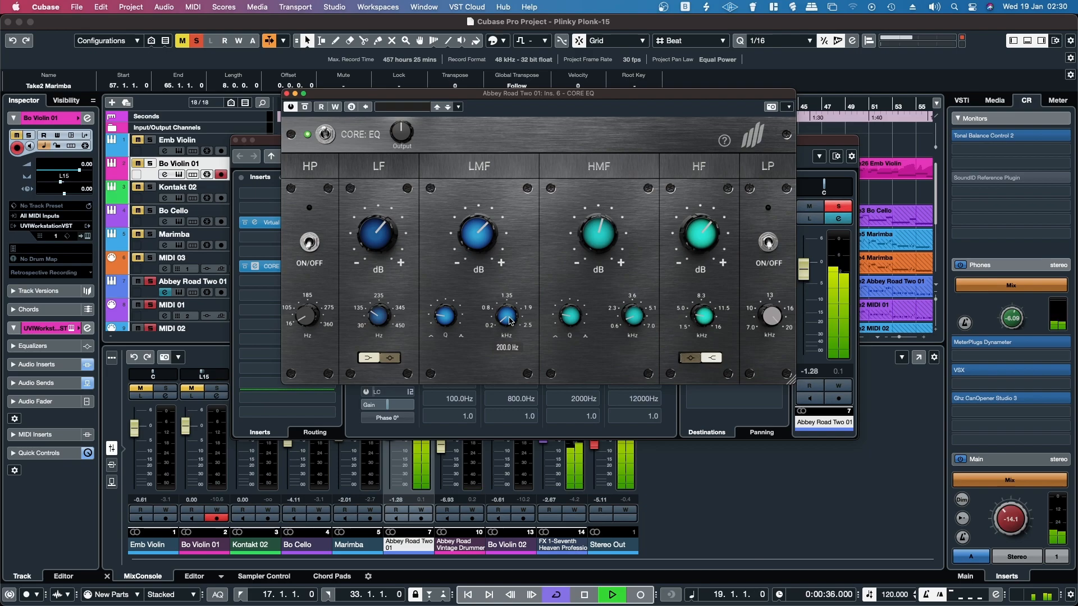
mouse_move(633, 322)
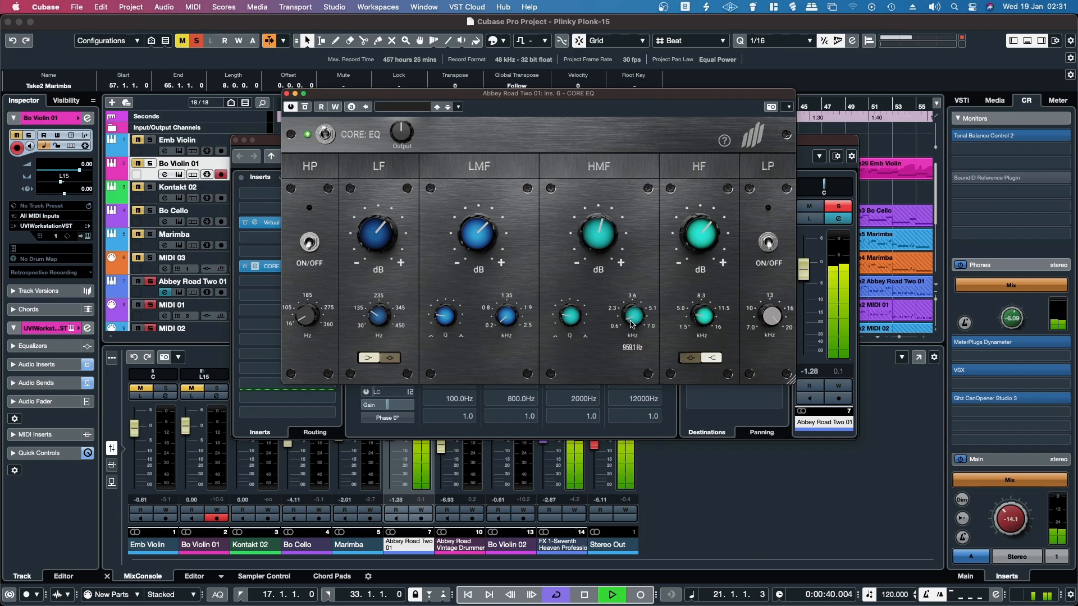
mouse_move(703, 324)
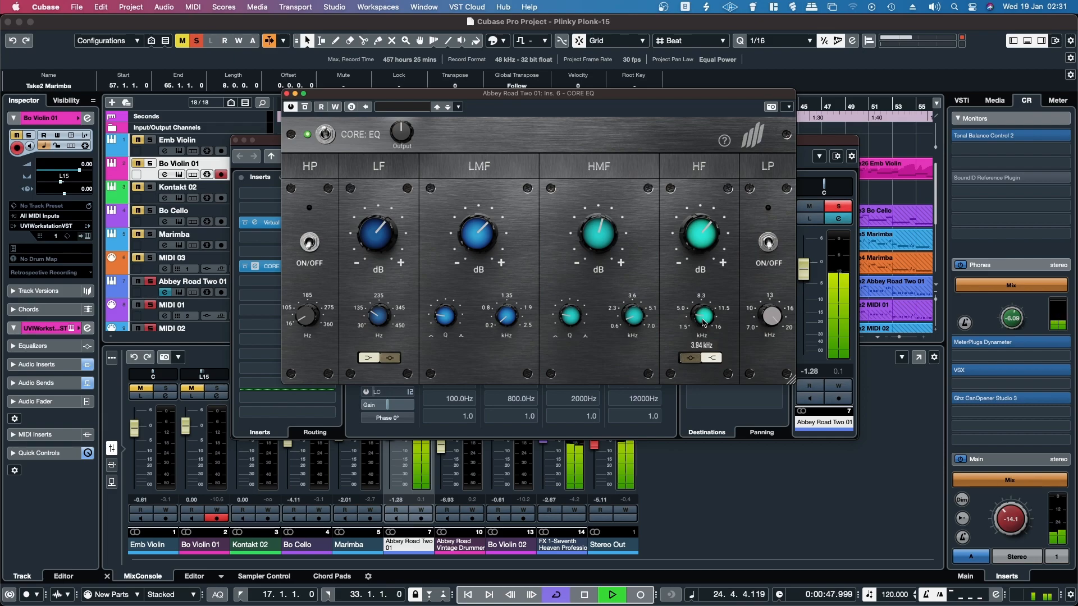
Step: Compare the soloed Abbey Road Two 01 with CORE EQ bypassed and active, then unsolo it and close its plug-in and channel settings
left_click(325, 134)
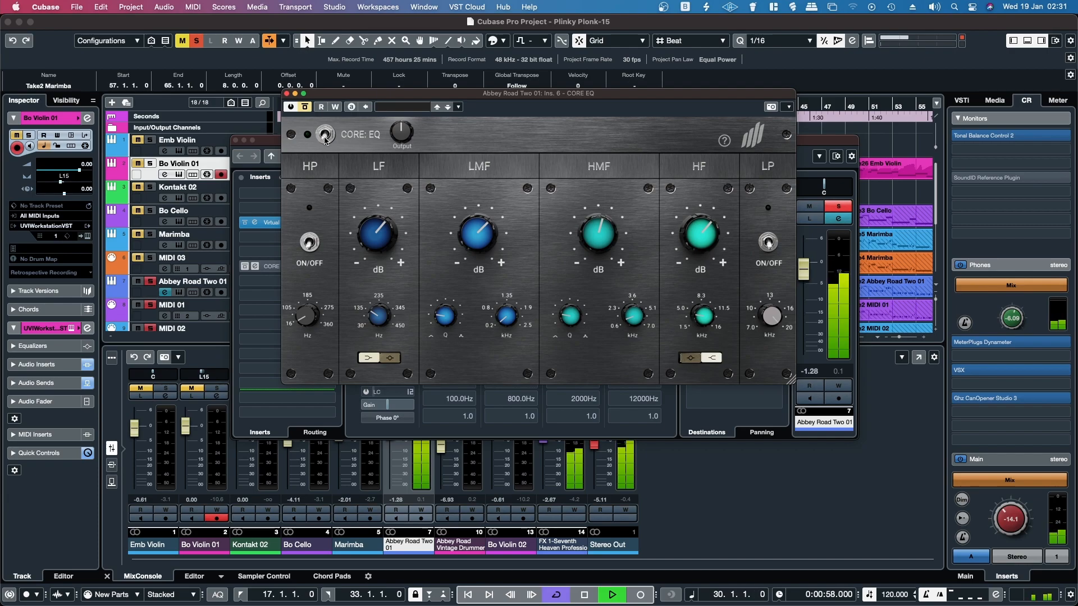
left_click(325, 135)
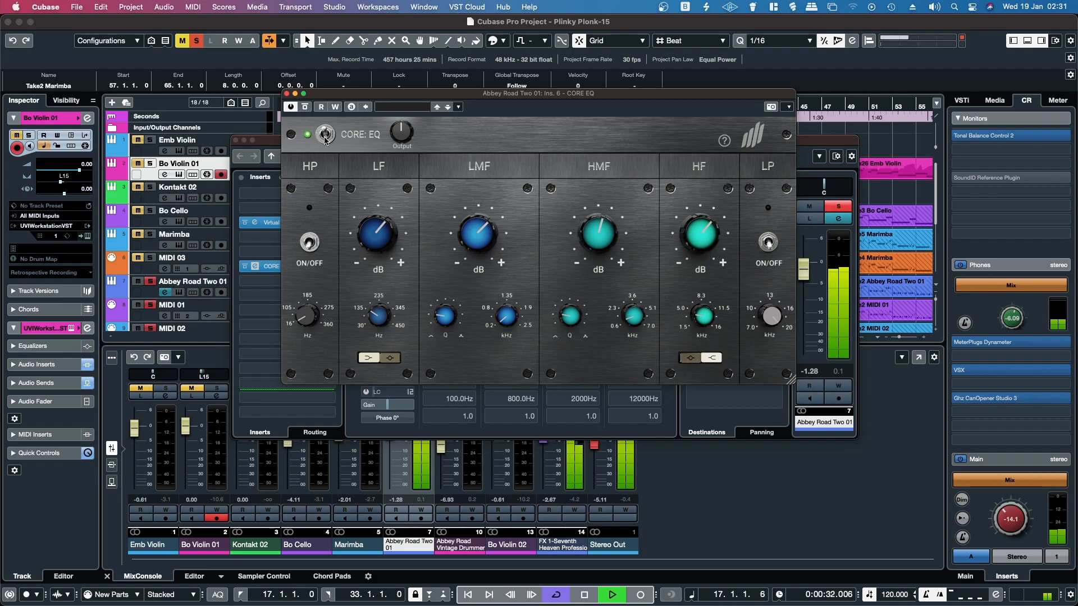
left_click(325, 135)
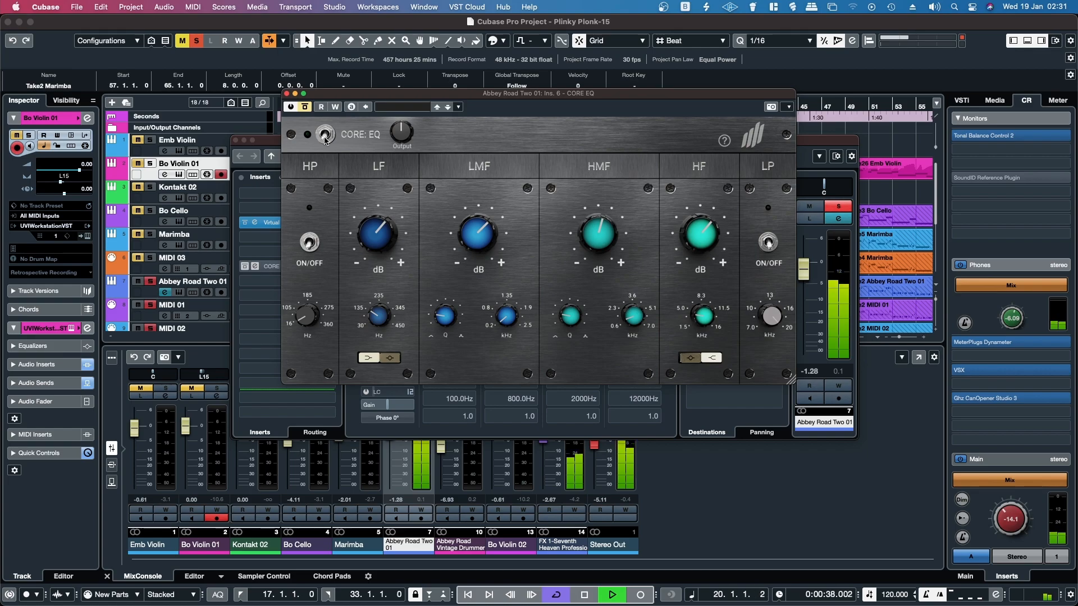
left_click(325, 135)
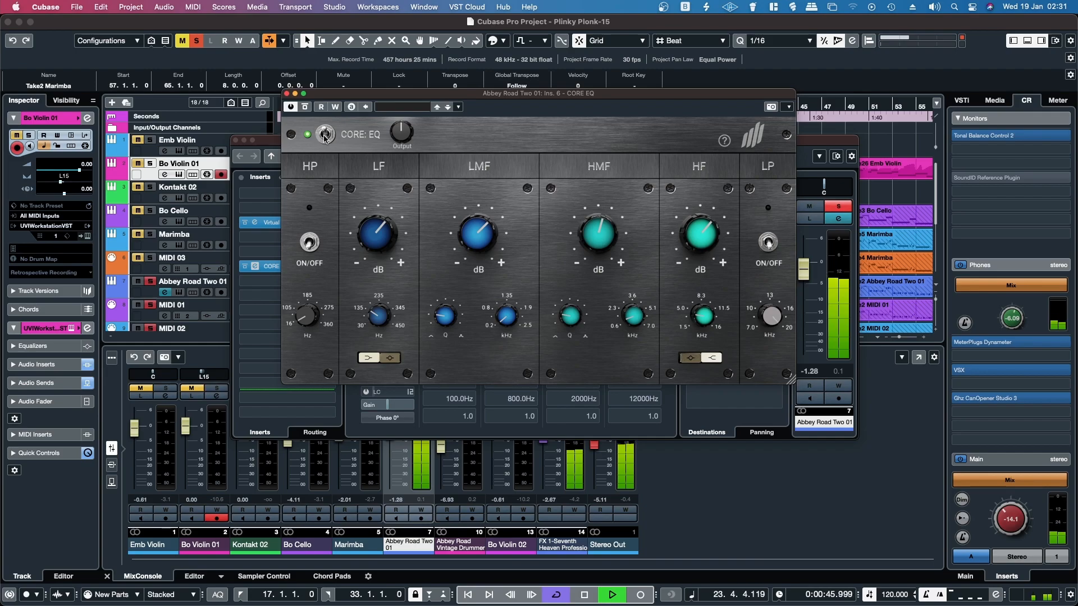
left_click(287, 94)
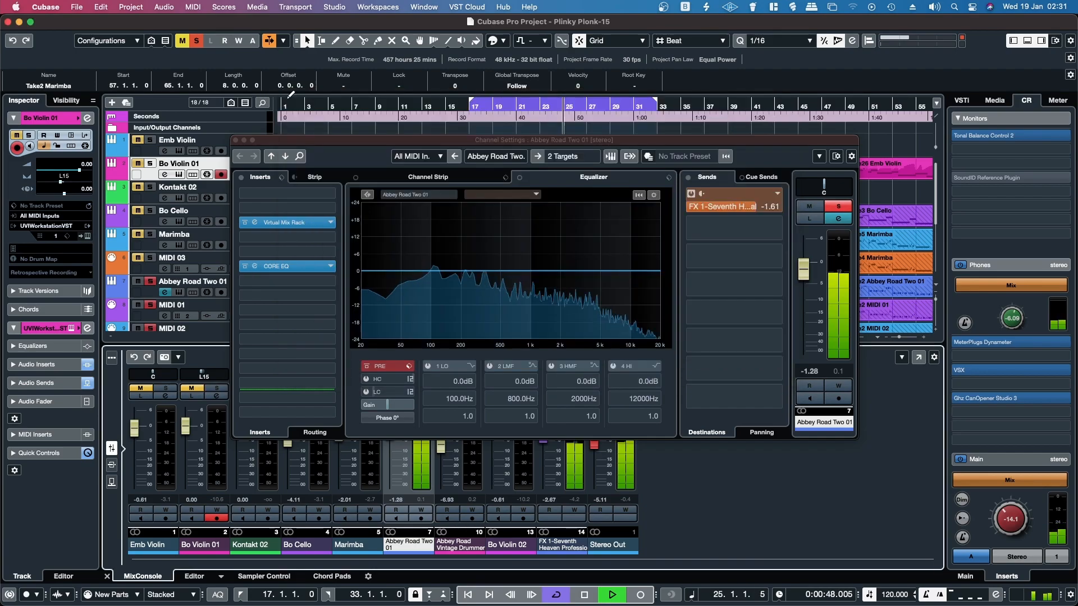
left_click(835, 206)
left_click(235, 140)
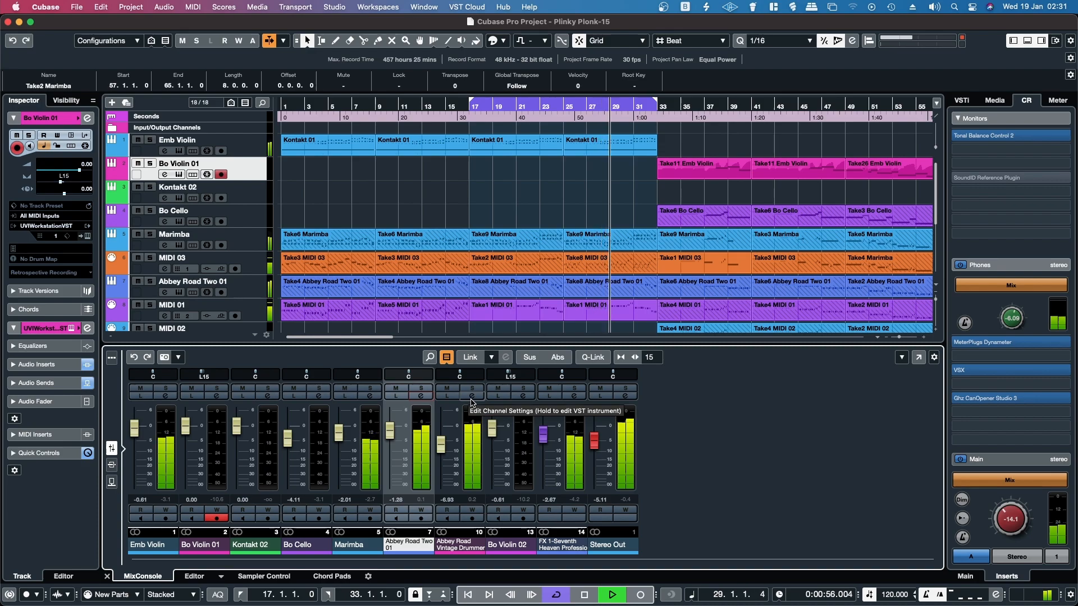
Step: Solo the Abbey Road Vintage Drummer channel and open the CORE EQ insert from its channel settings
left_click(472, 389)
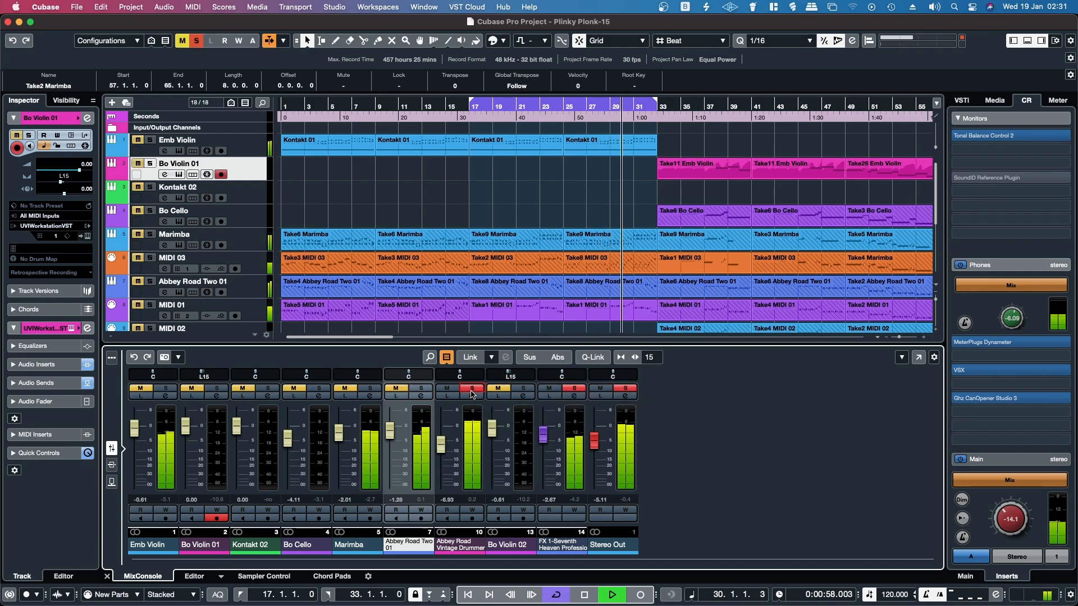
left_click(473, 396)
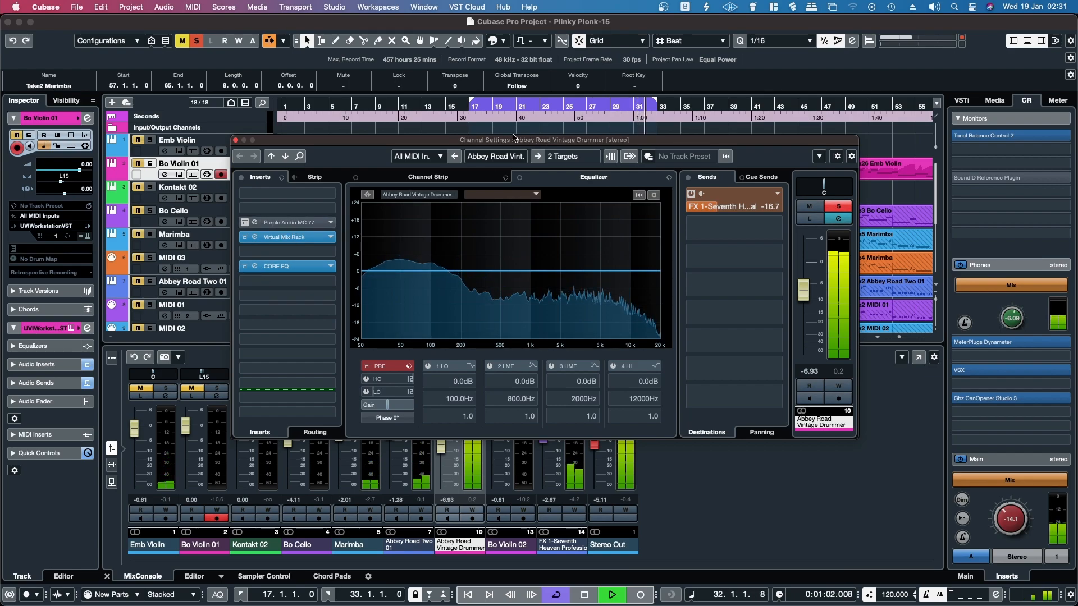
left_click(285, 268)
Step: Examine the LF, LMF, HMF and HF frequencies and the LF gain in Abbey Road Vintage Drummer's CORE EQ
mouse_move(385, 318)
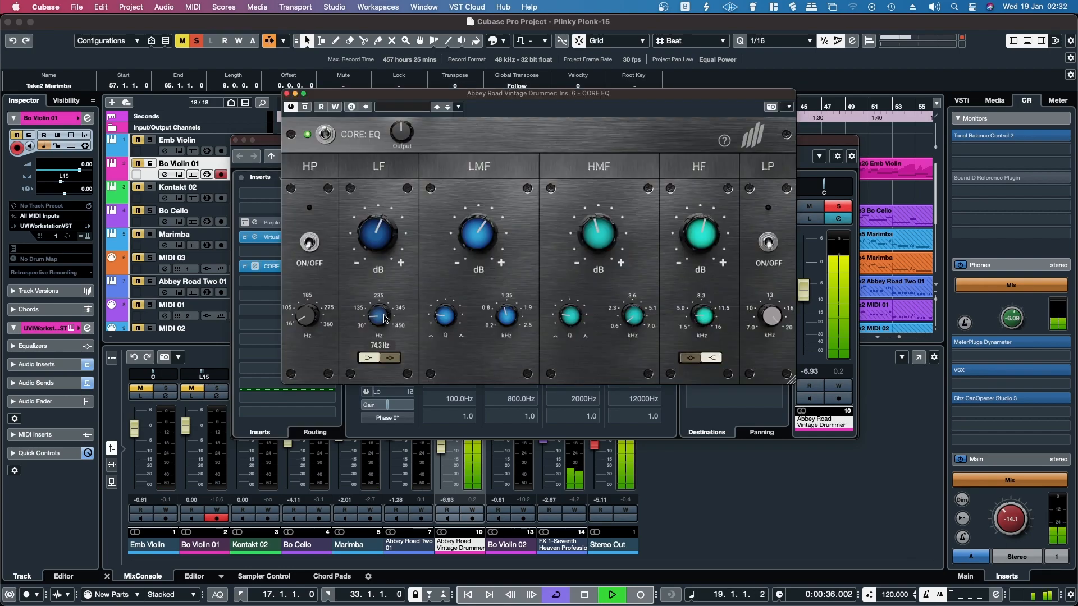
mouse_move(501, 327)
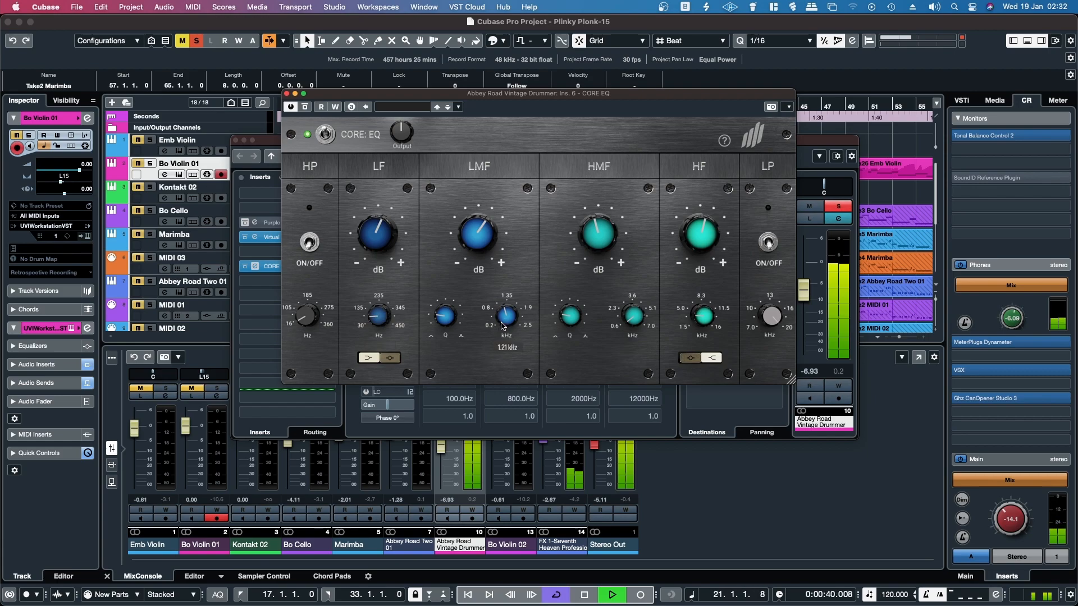
mouse_move(634, 320)
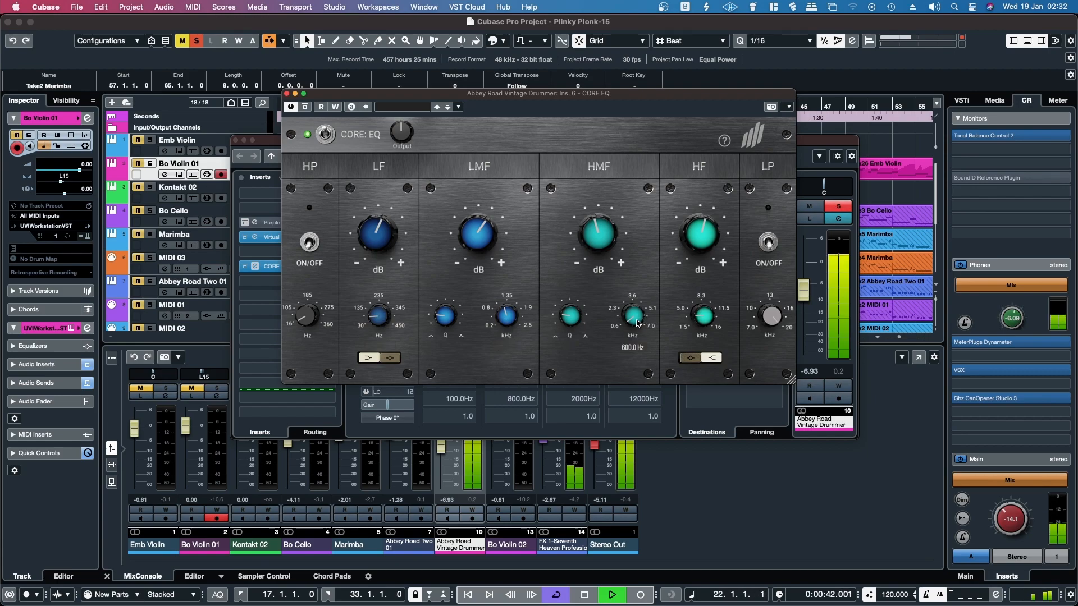
mouse_move(717, 321)
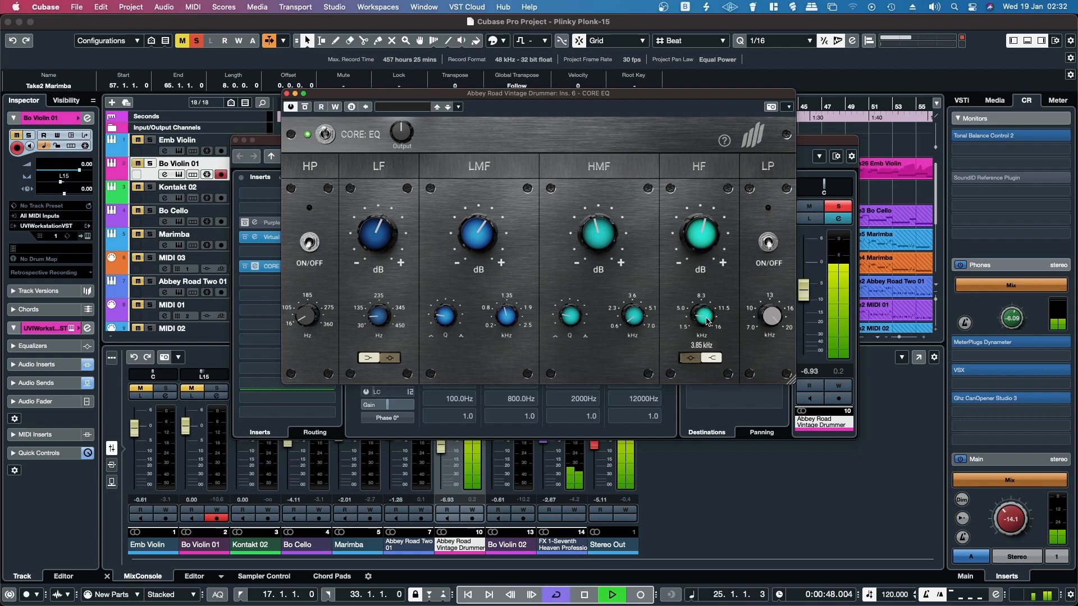
mouse_move(358, 235)
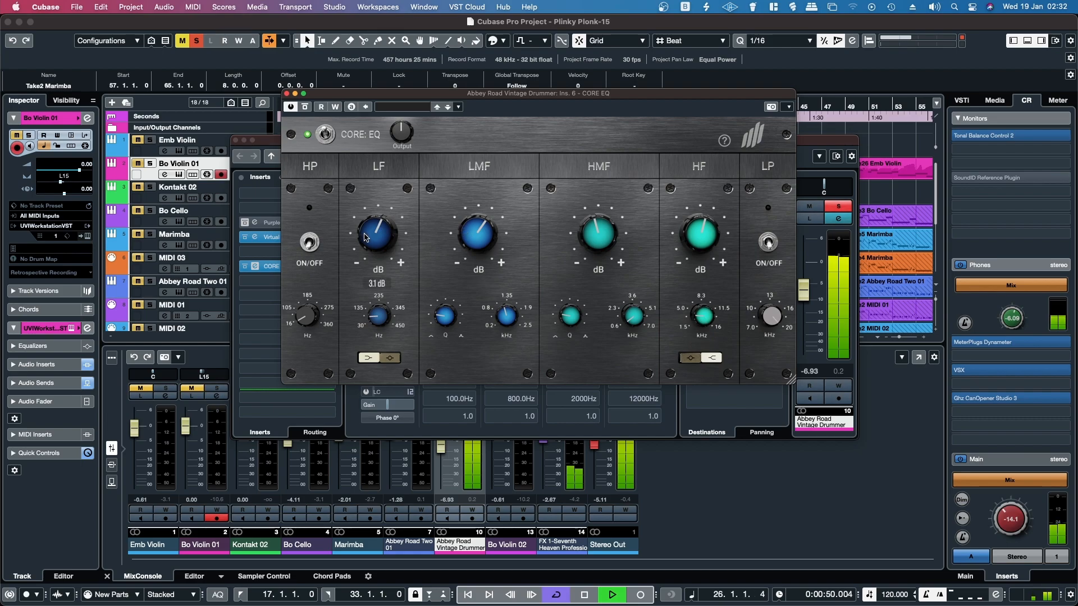
Step: Compare the soloed Abbey Road Vintage Drummer with CORE EQ bypassed and active, then close its plug-in and channel settings and unsolo it
left_click(325, 137)
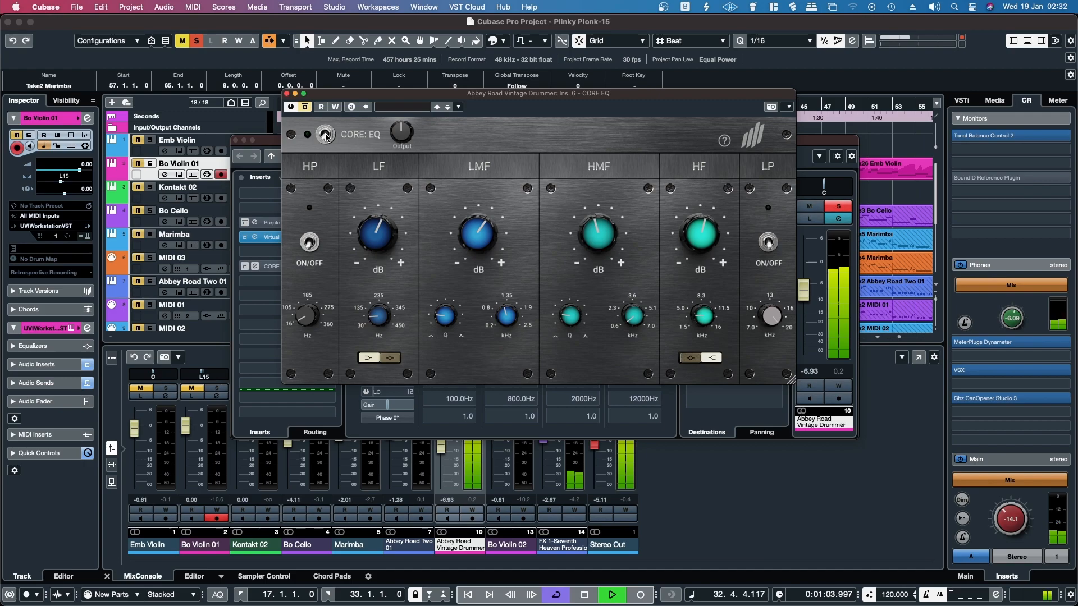
left_click(325, 137)
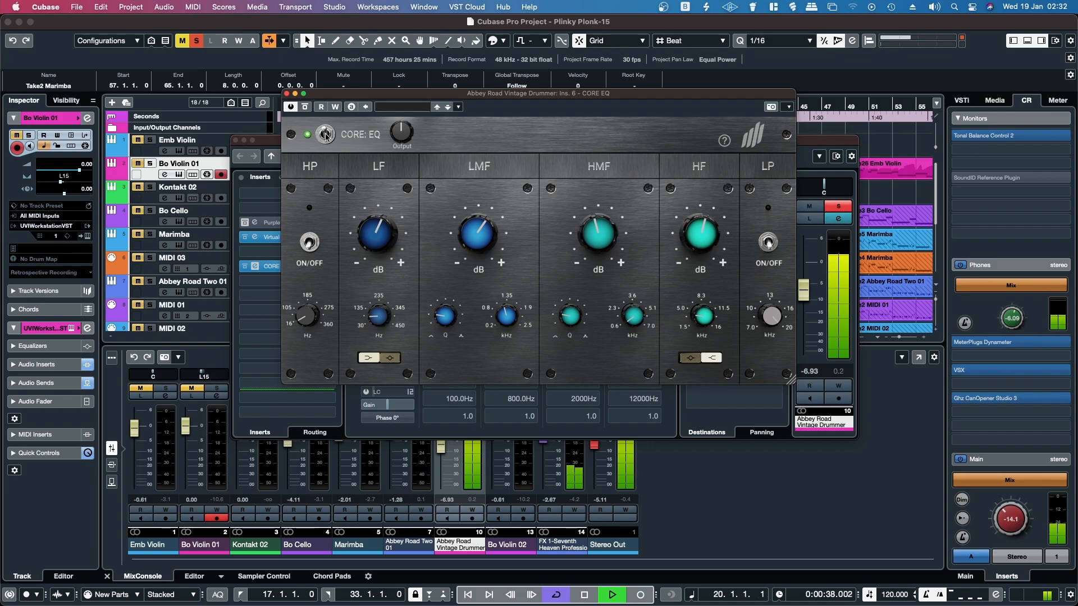
left_click(326, 136)
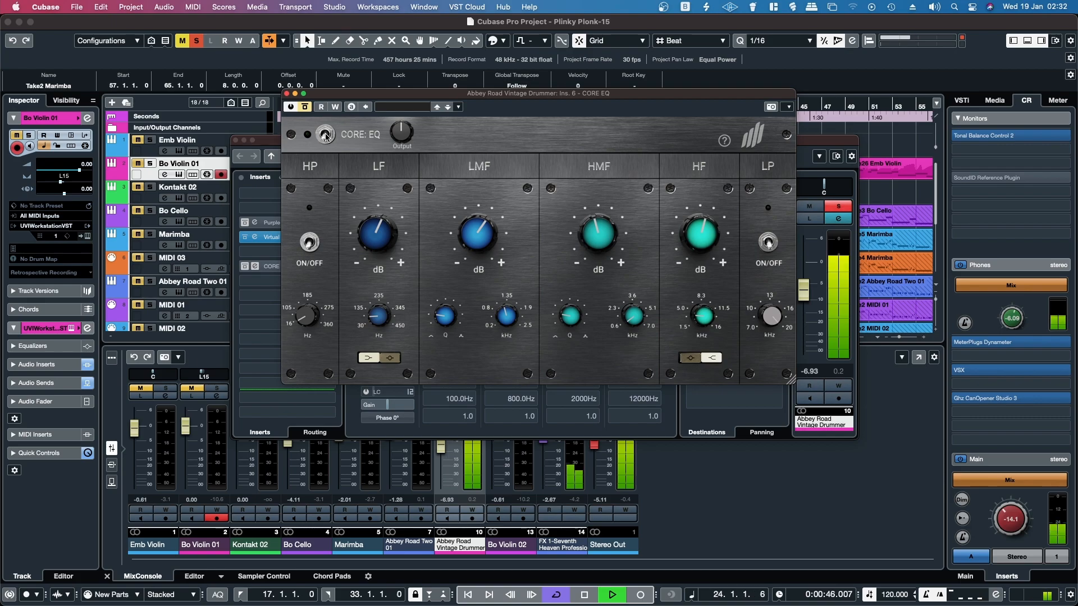
left_click(326, 136)
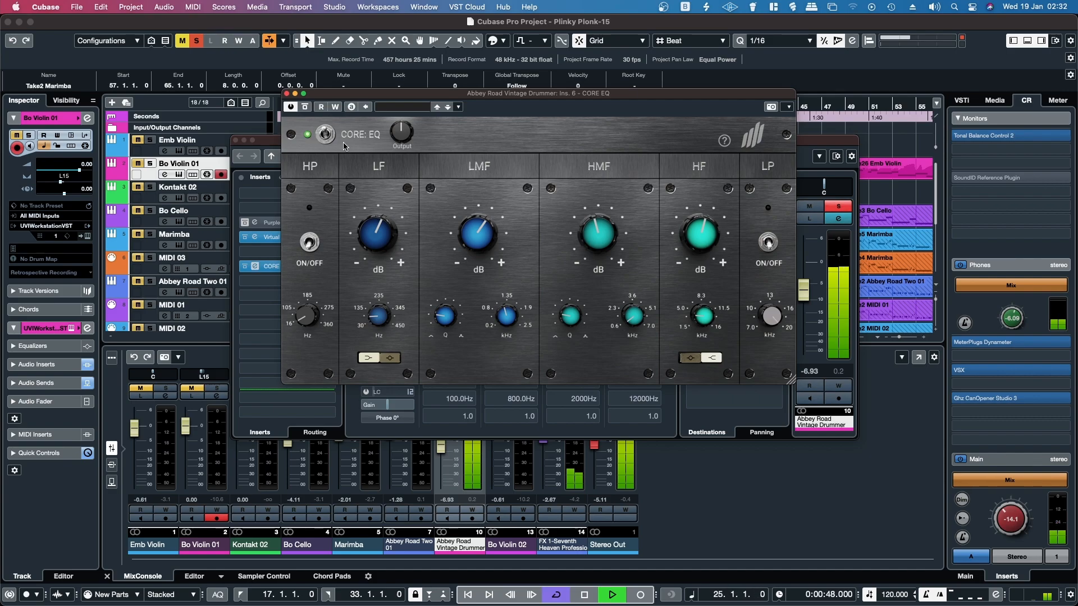
left_click(287, 94)
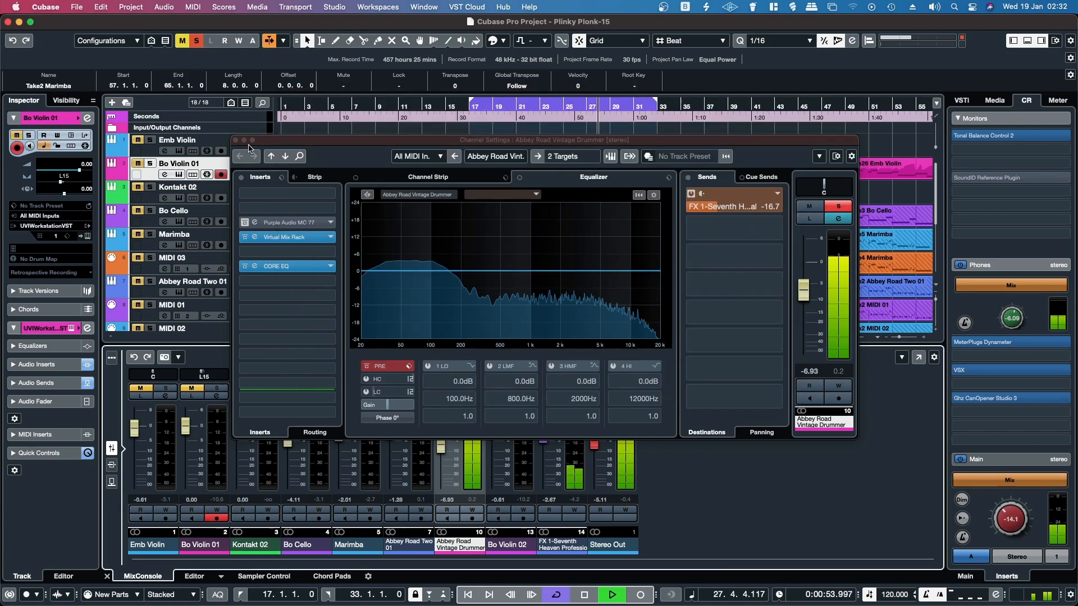
left_click(235, 140)
left_click(472, 389)
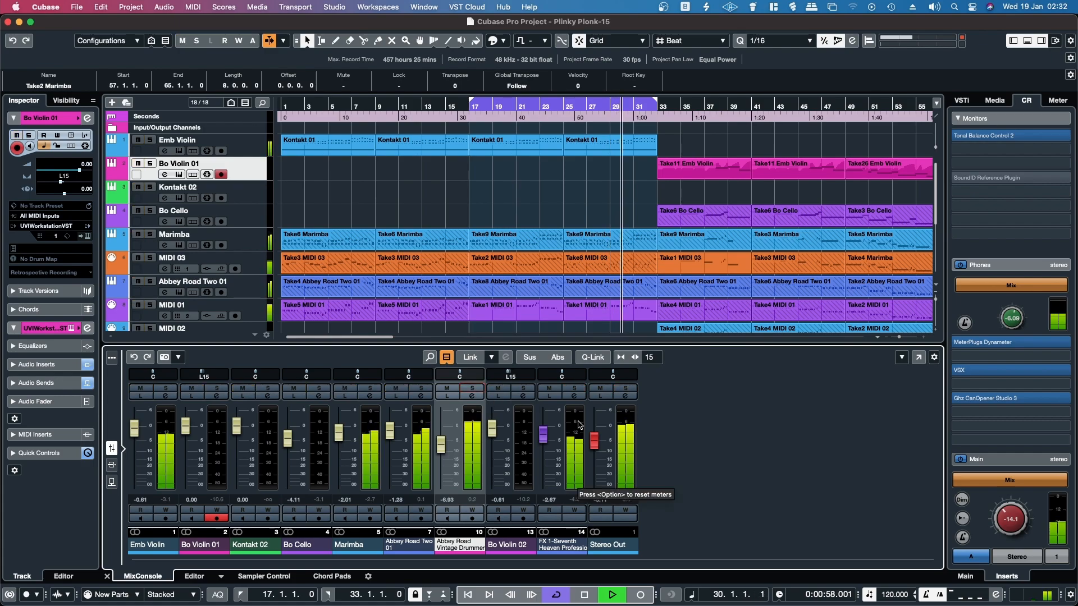
Step: Open the CORE EQ insert on the Stereo Out channel and compare the full mix with it bypassed and active
left_click(624, 396)
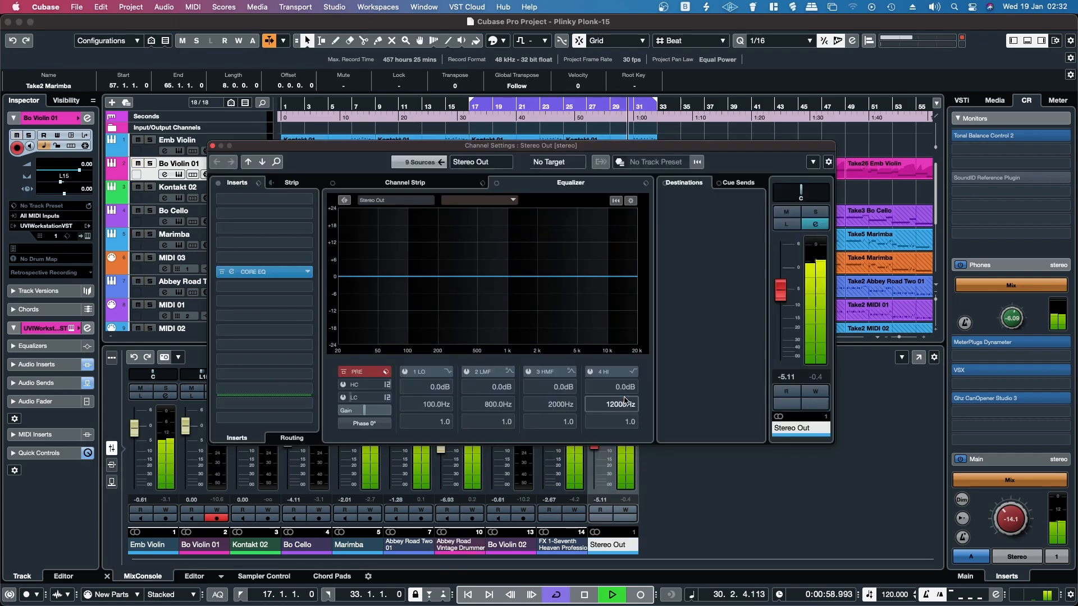
left_click(258, 271)
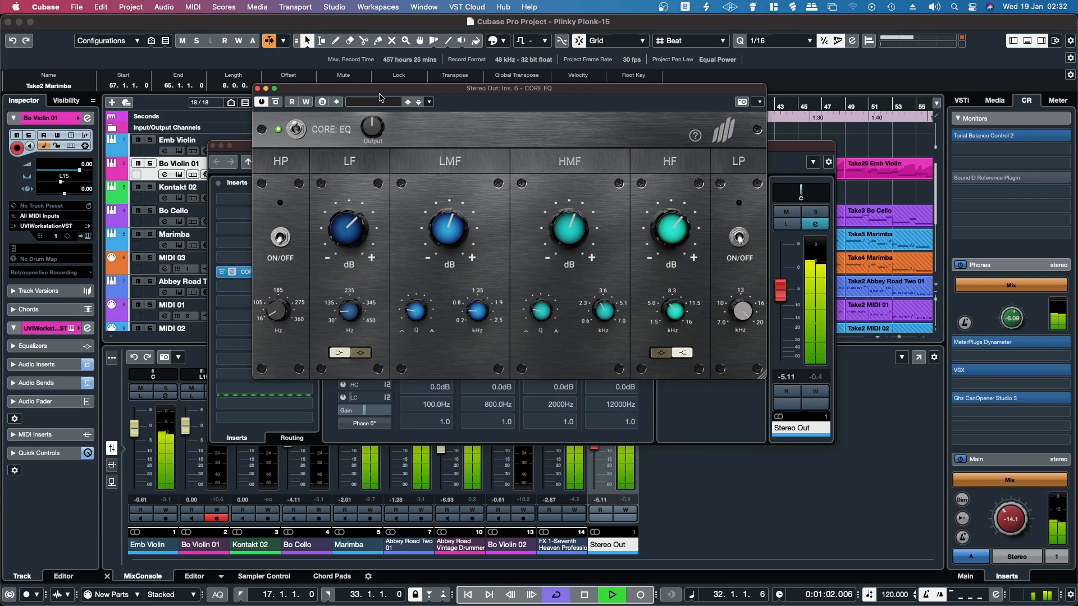
left_click_drag(380, 88, 382, 106)
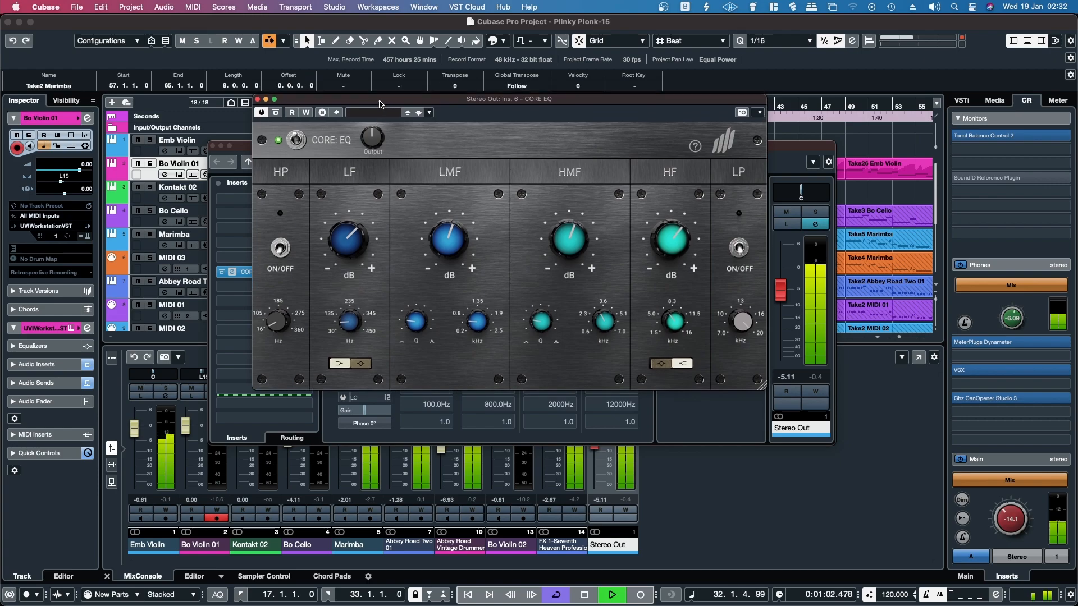
left_click(296, 148)
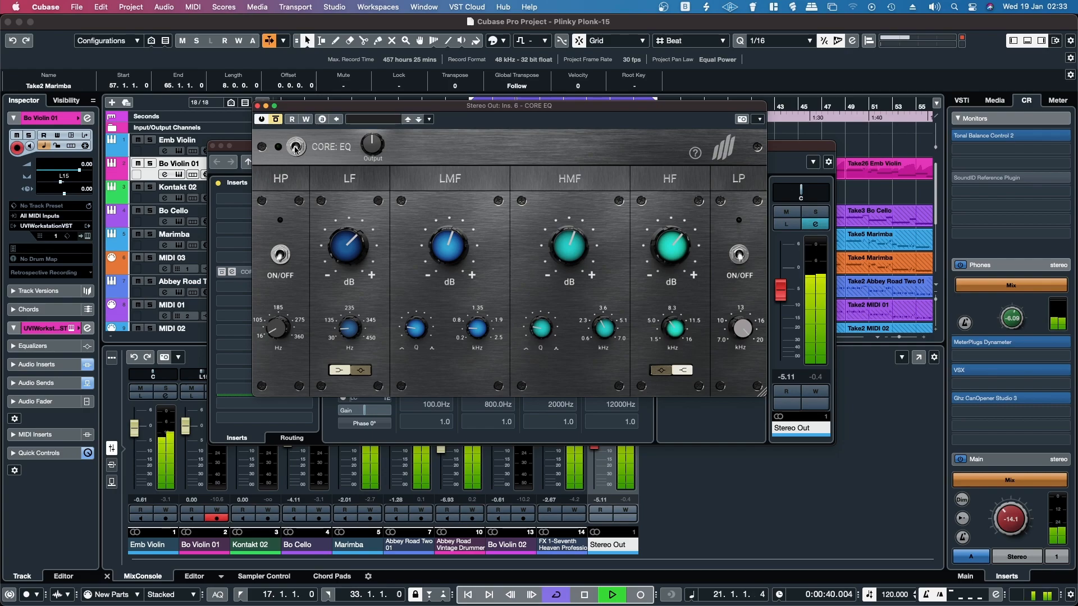
left_click(296, 147)
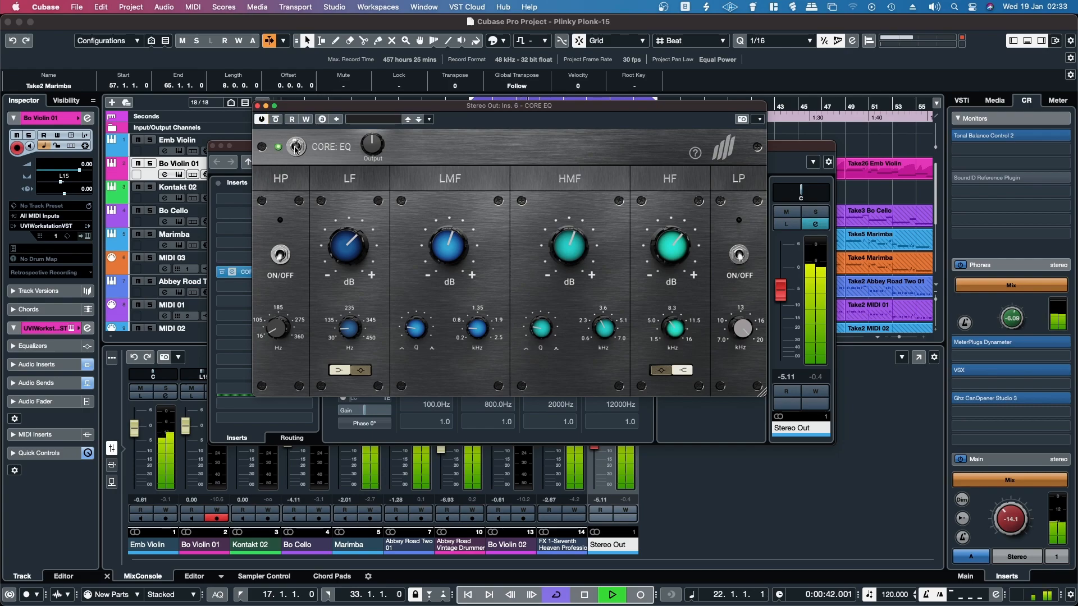
Step: Examine the LF, LMF, HMF and HF frequency settings of Stereo Out's CORE EQ, and close the plug-in
left_click_drag(424, 108, 487, 114)
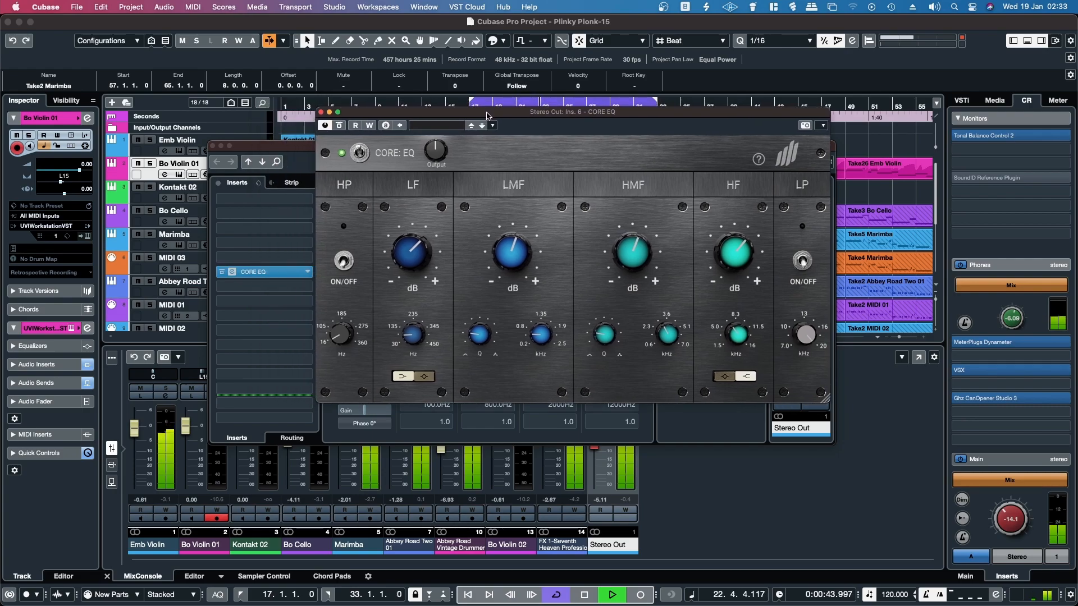
mouse_move(408, 345)
mouse_move(543, 344)
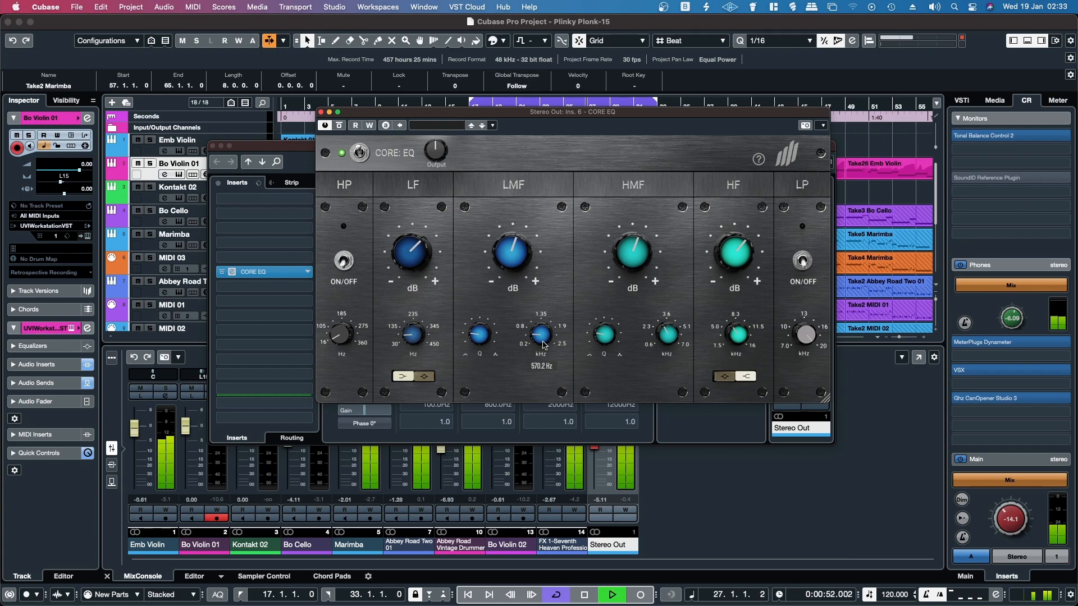
mouse_move(673, 343)
mouse_move(737, 337)
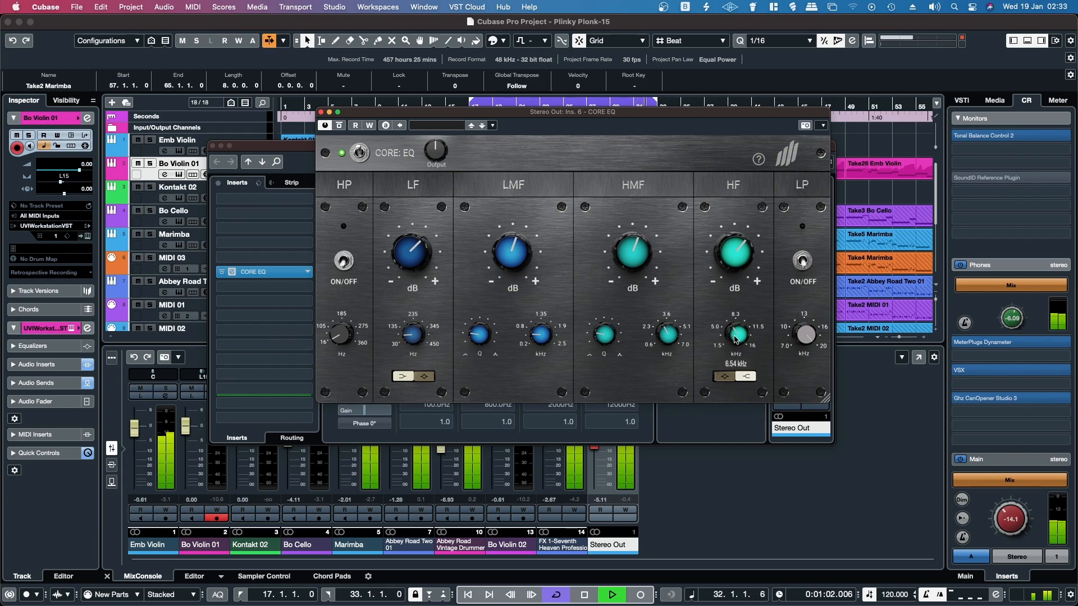
left_click(321, 113)
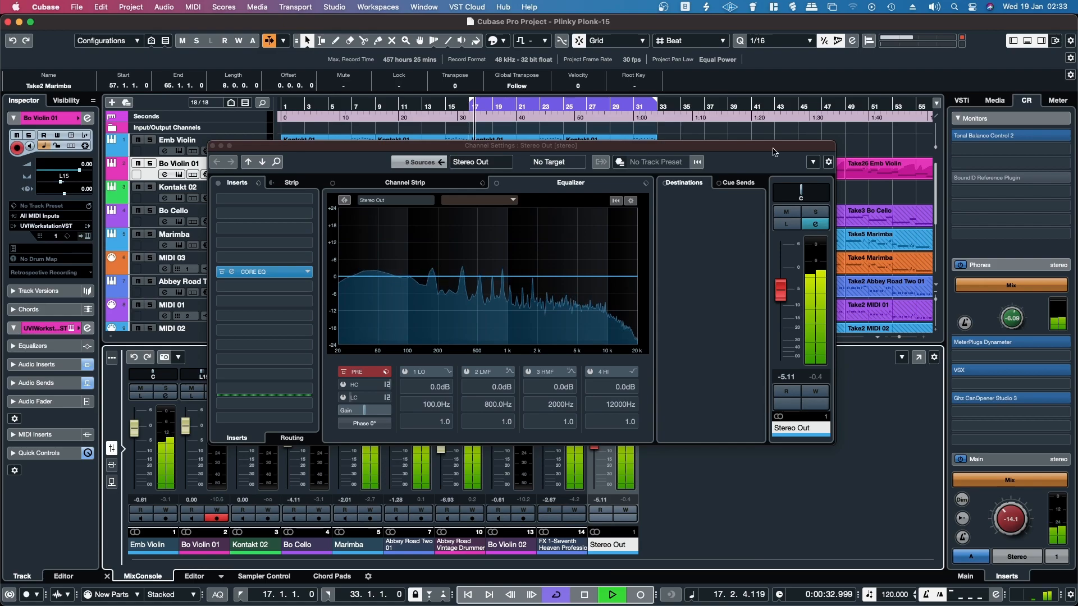
Step: Check the full mix in the monitor insert Tonal Balance Control 2, and close it and the Stereo Out channel settings
left_click(1007, 139)
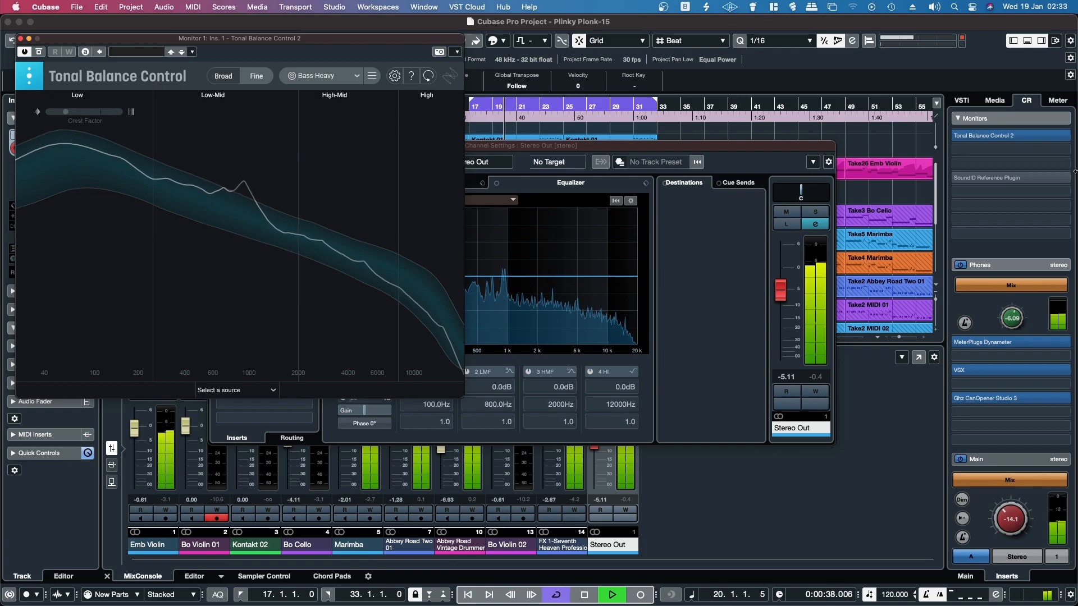
left_click(21, 40)
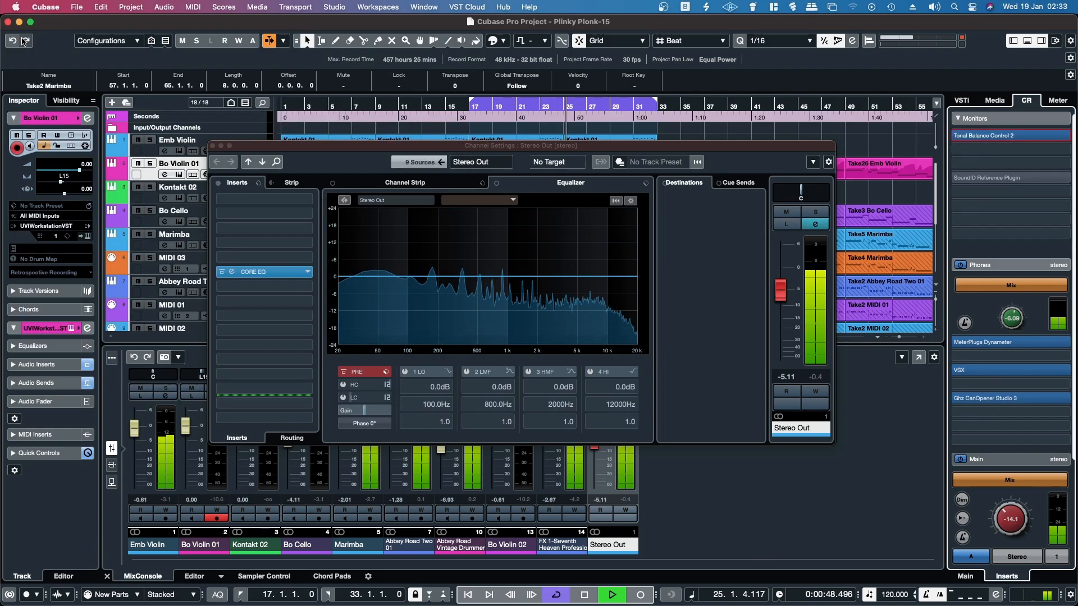
left_click(213, 145)
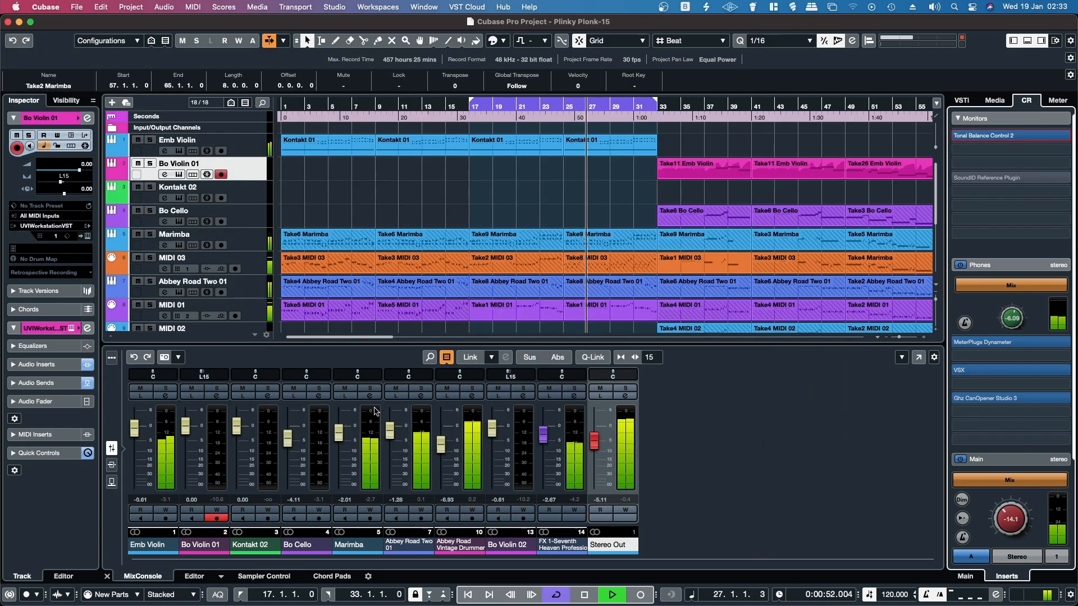
Step: Solo the Marimba channel, open its CORE EQ insert and compare the sound with the plug-in bypassed and active
left_click(370, 388)
left_click(369, 396)
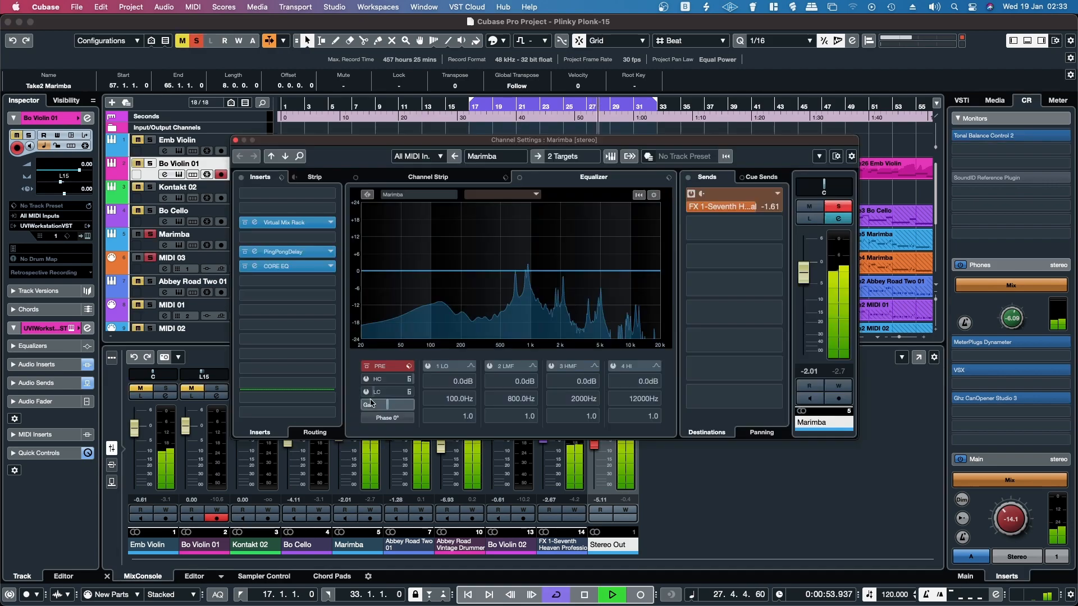
left_click(279, 268)
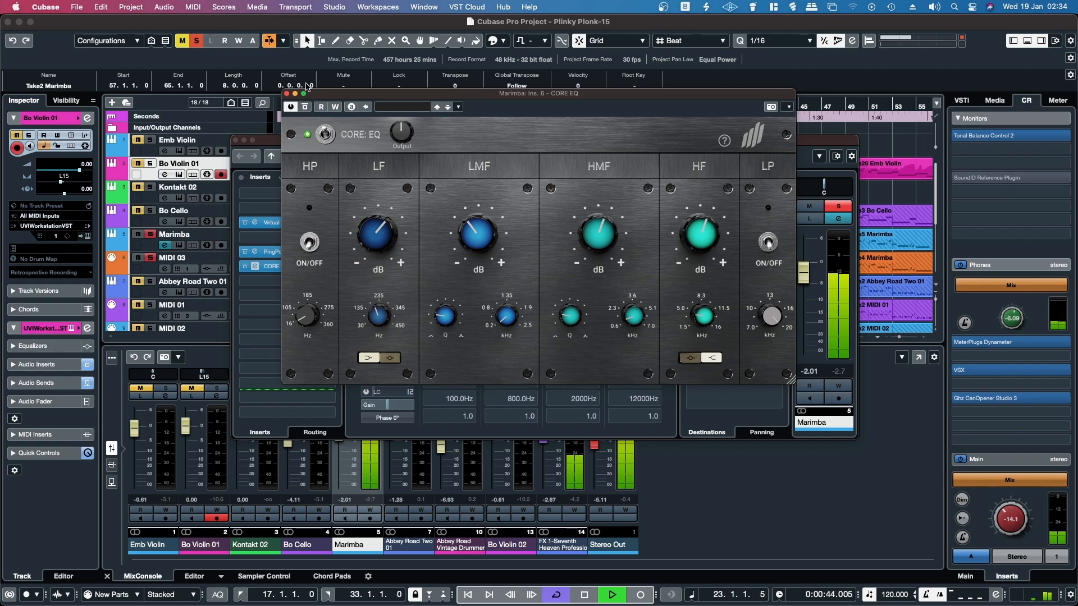
left_click(326, 135)
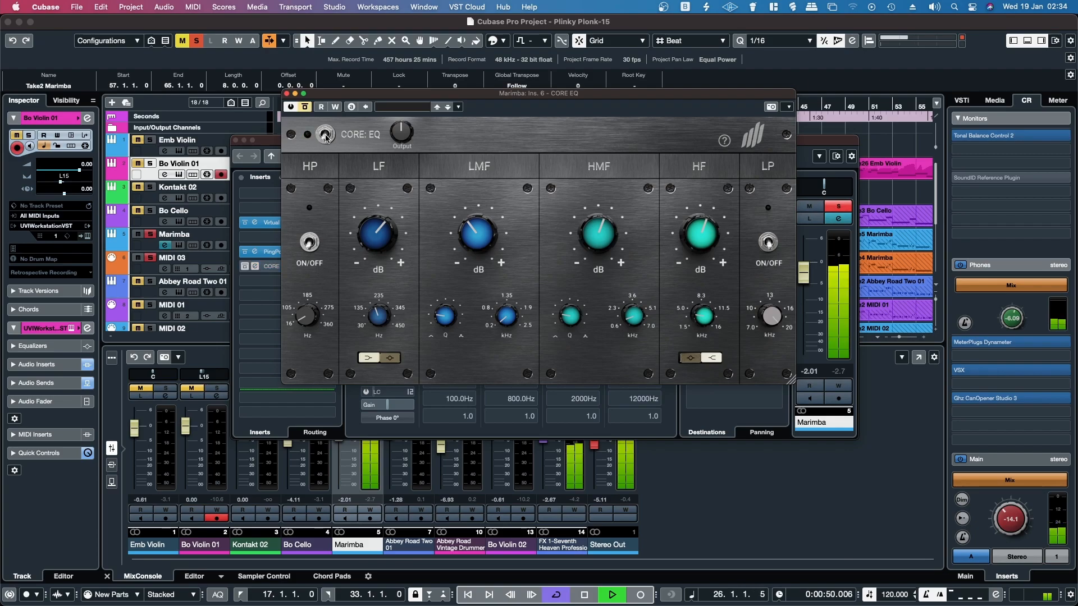
left_click(326, 135)
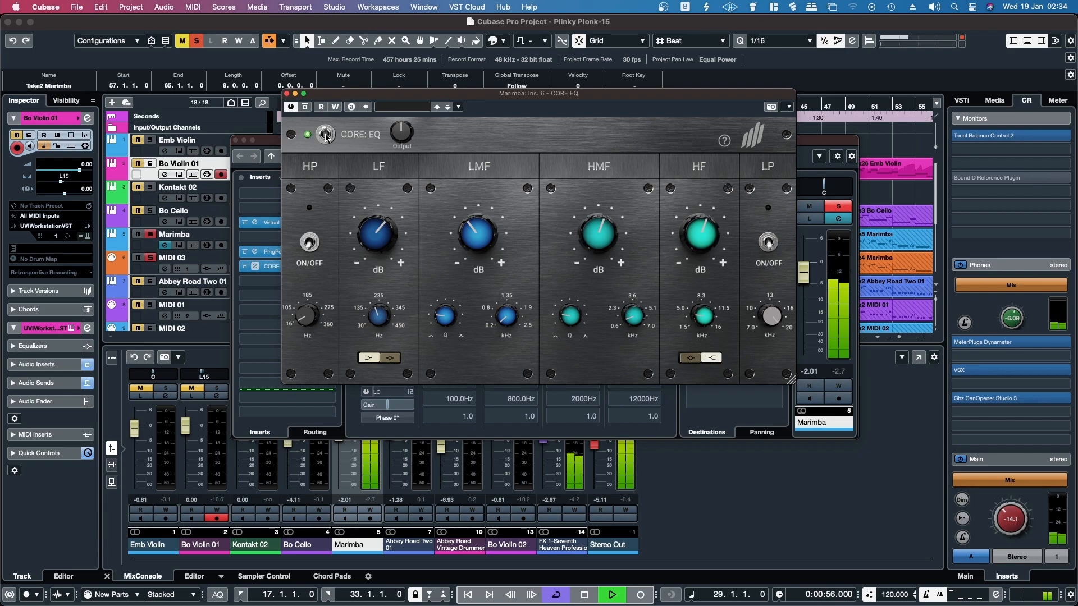
left_click(326, 136)
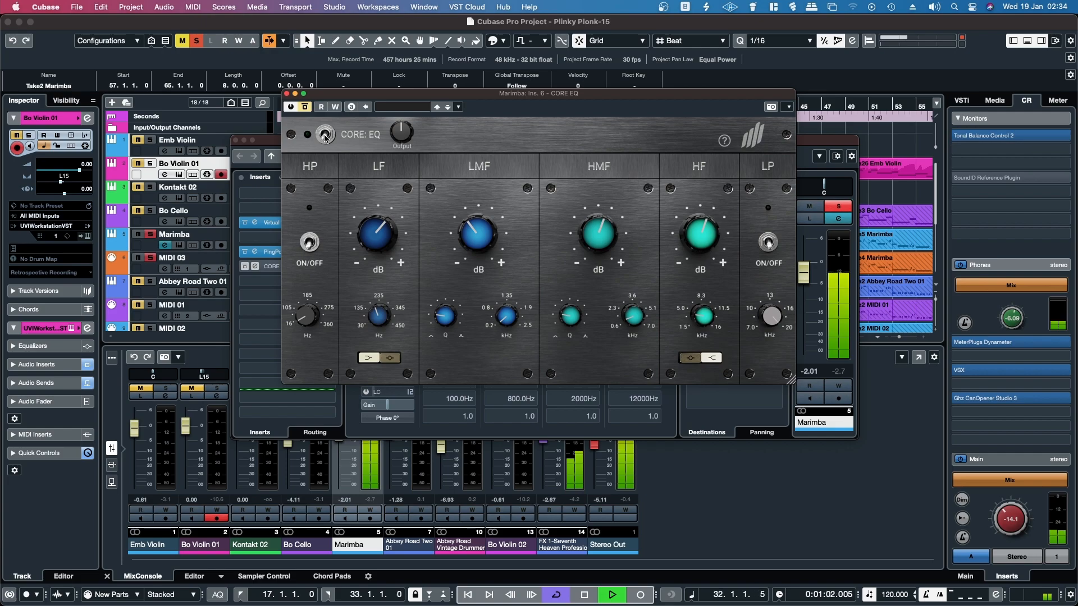
left_click(324, 135)
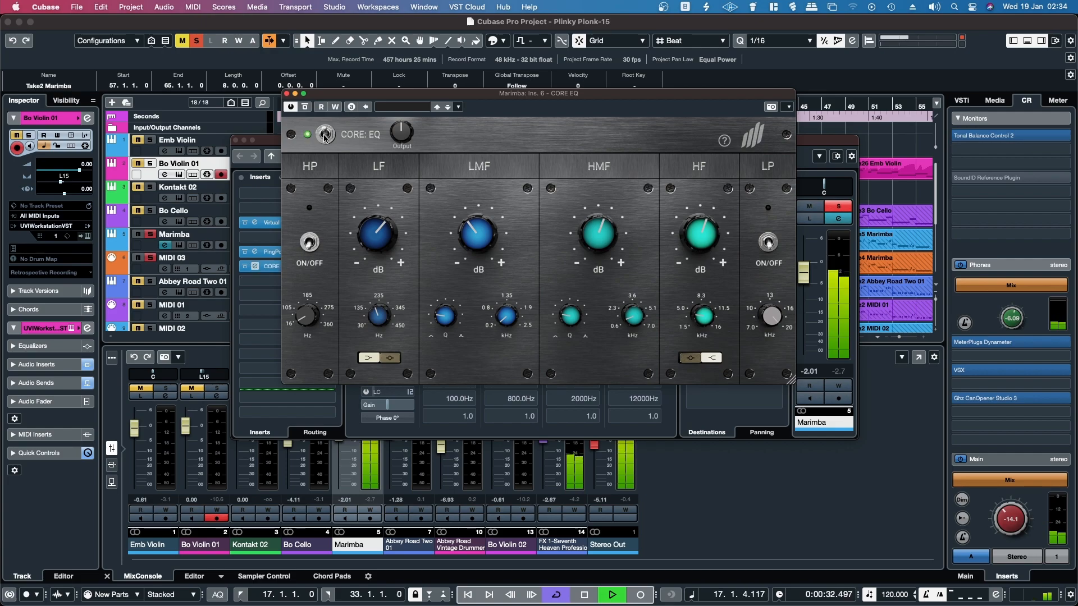
Step: Close Marimba's CORE EQ, unsolo the channel and close its channel settings
left_click(287, 94)
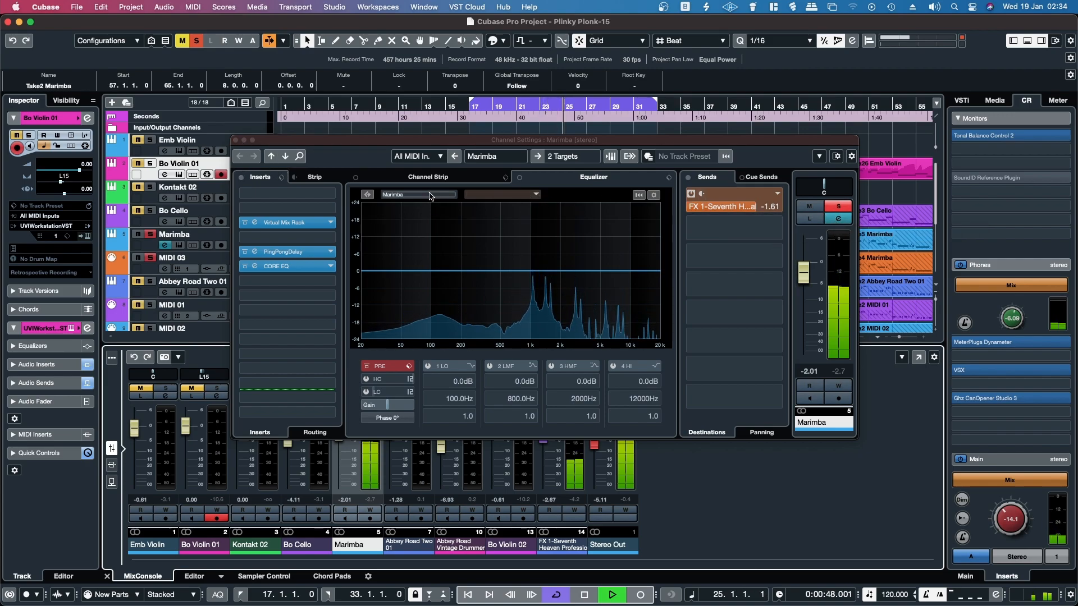
left_click_drag(454, 139, 448, 141)
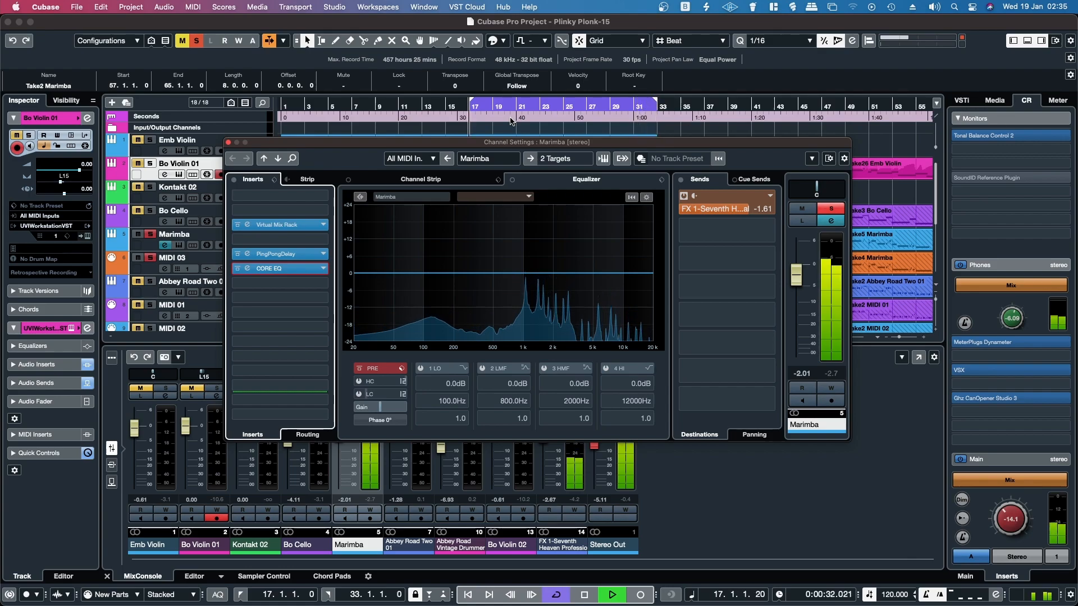
left_click(832, 209)
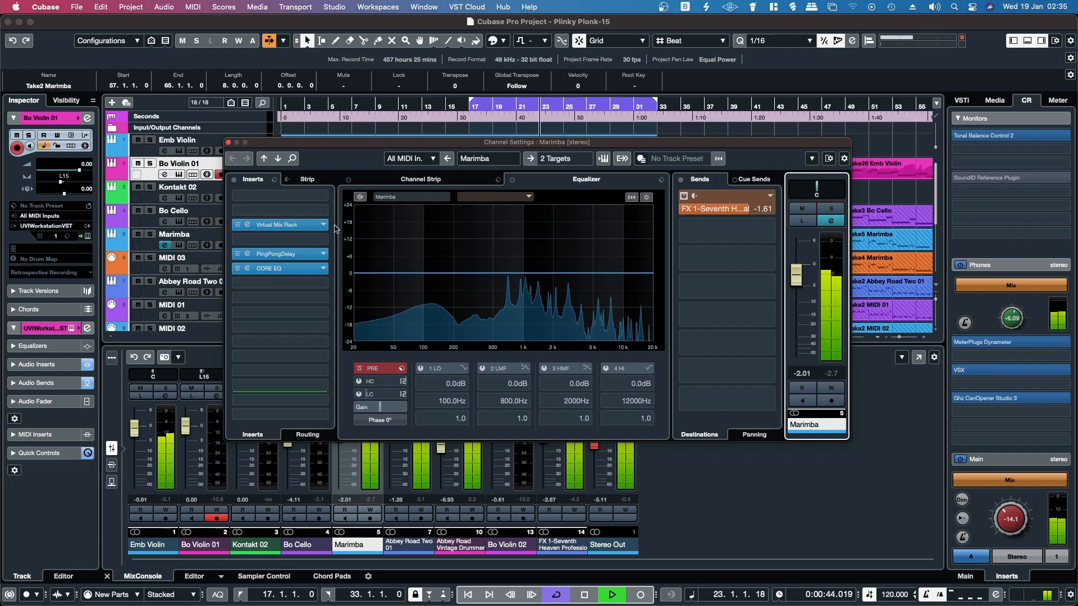
left_click(228, 142)
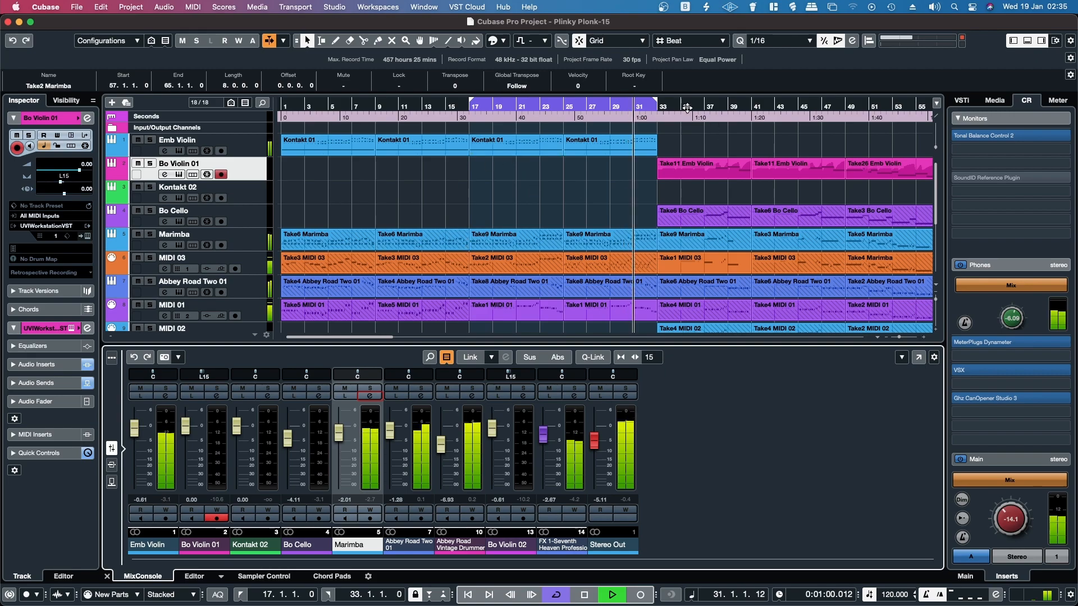
Step: Move the cycle range so that playback loops from bar 33 to bar 65
left_click_drag(368, 339, 392, 340)
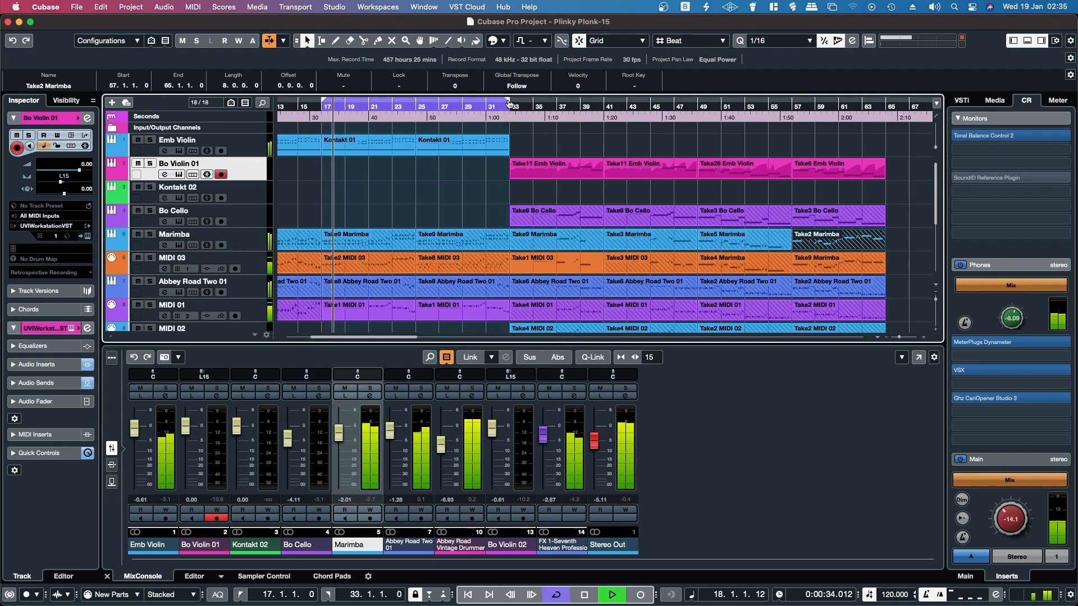
left_click_drag(509, 103, 886, 137)
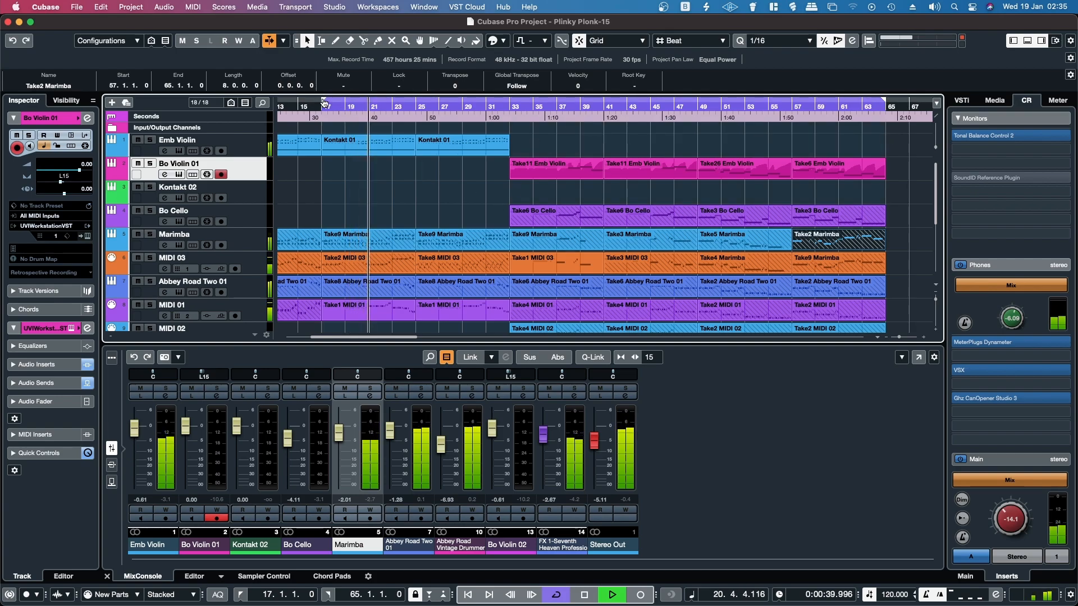
left_click_drag(332, 105, 512, 106)
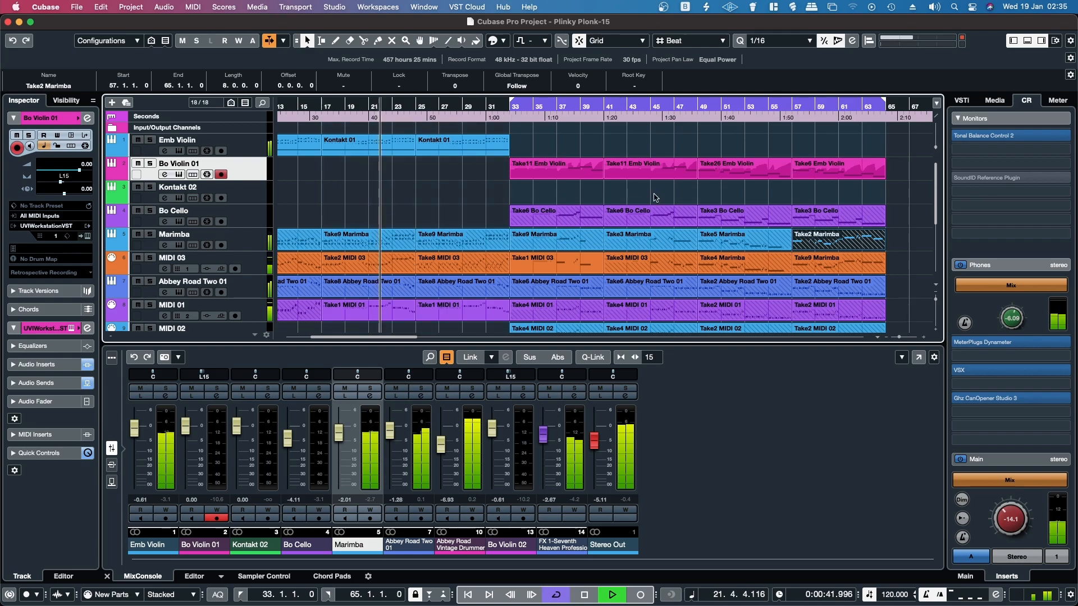
scroll(650, 196, "down", 2)
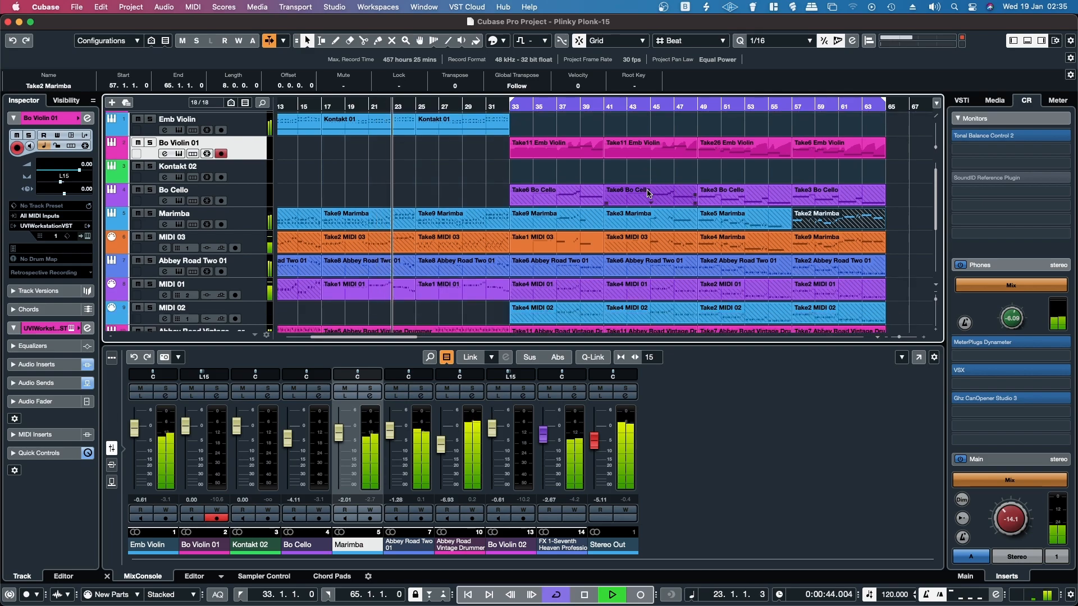
Step: Clear the event selection, check the looped section's mix in the monitor insert Tonal Balance Control 2, and close it
left_click(903, 218)
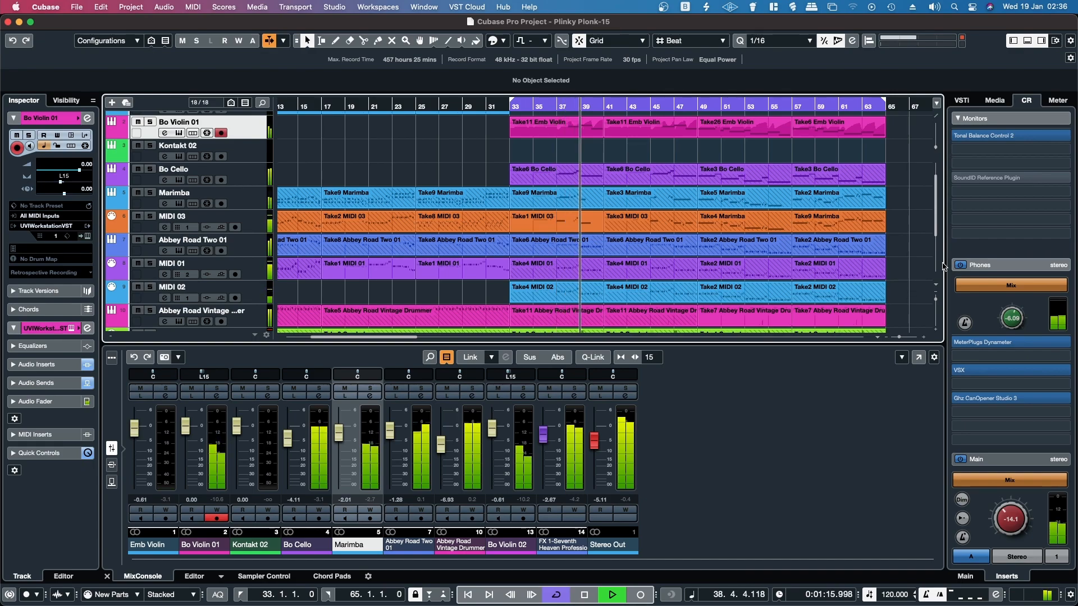
left_click(997, 138)
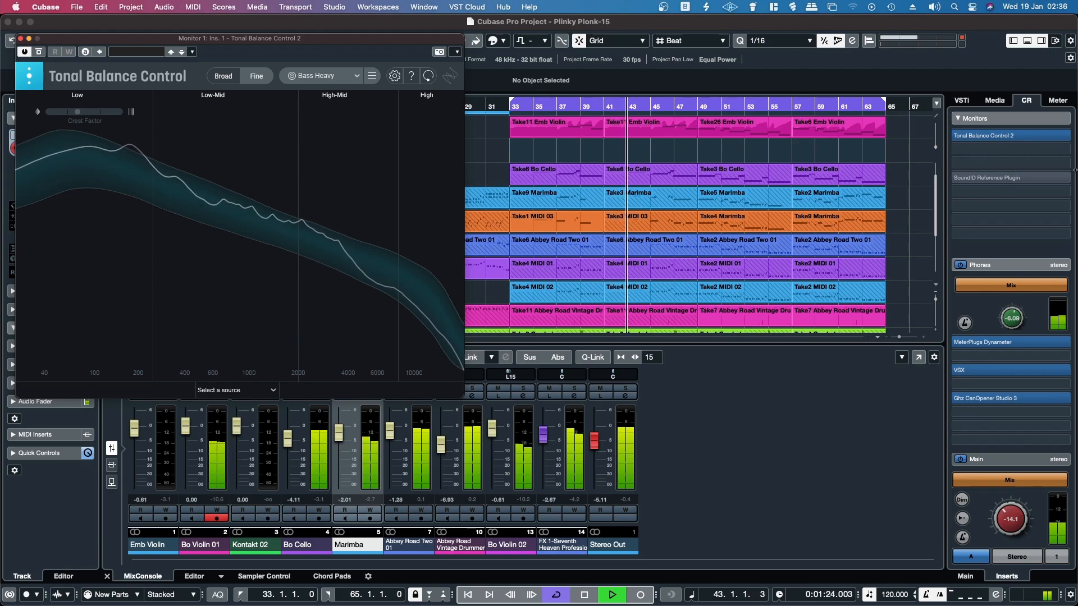
left_click(20, 39)
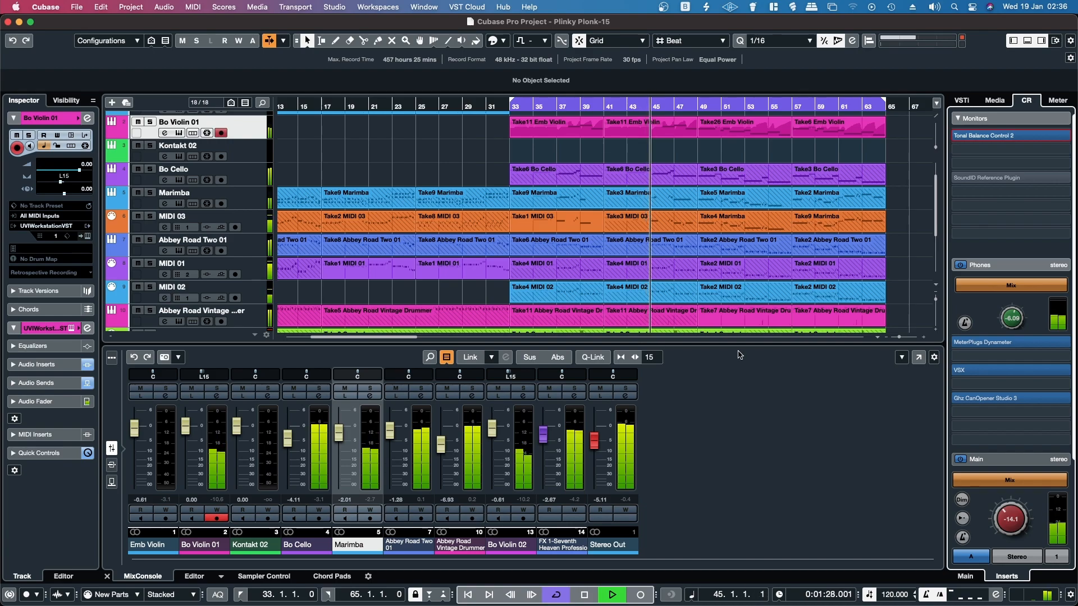
Step: Solo Bo Violin 01 from its channel settings and compare it with its CORE EQ insert bypassed and active
scroll(542, 266, "up", 1)
scroll(542, 265, "up", 1)
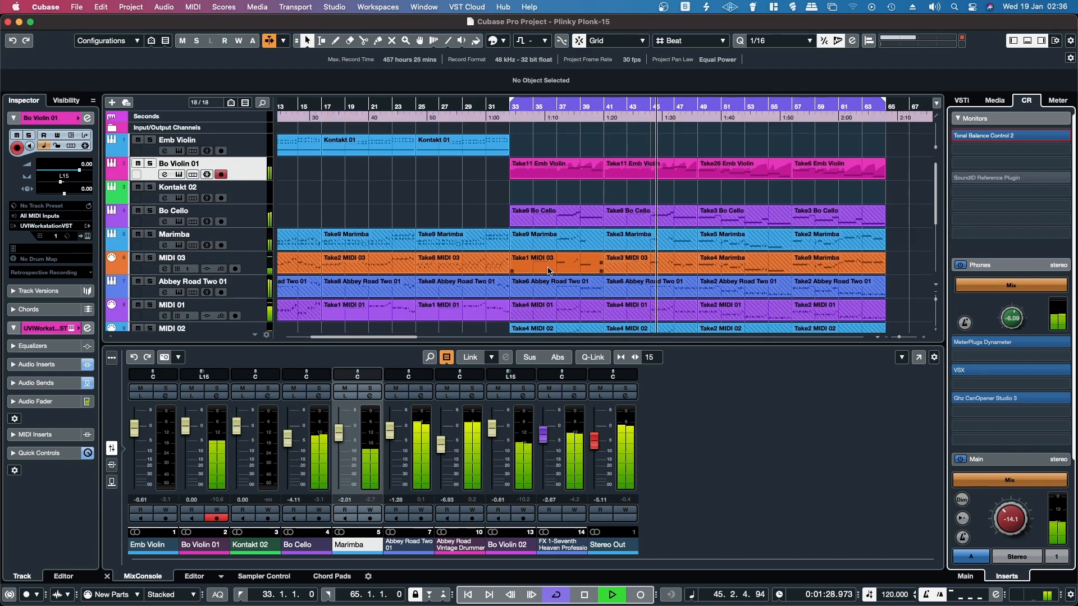
left_click(164, 176)
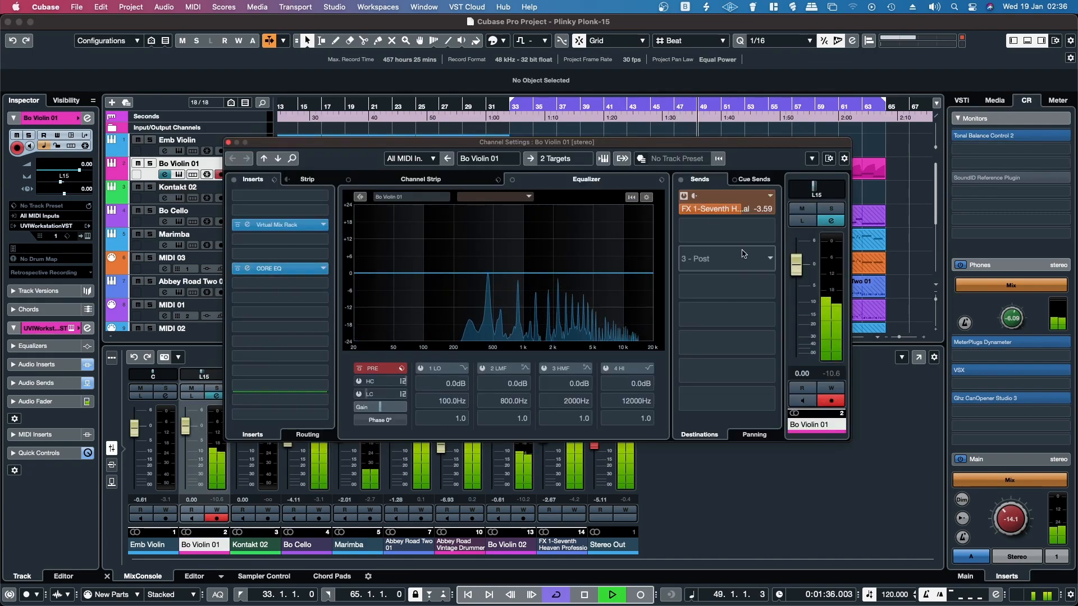
left_click(832, 209)
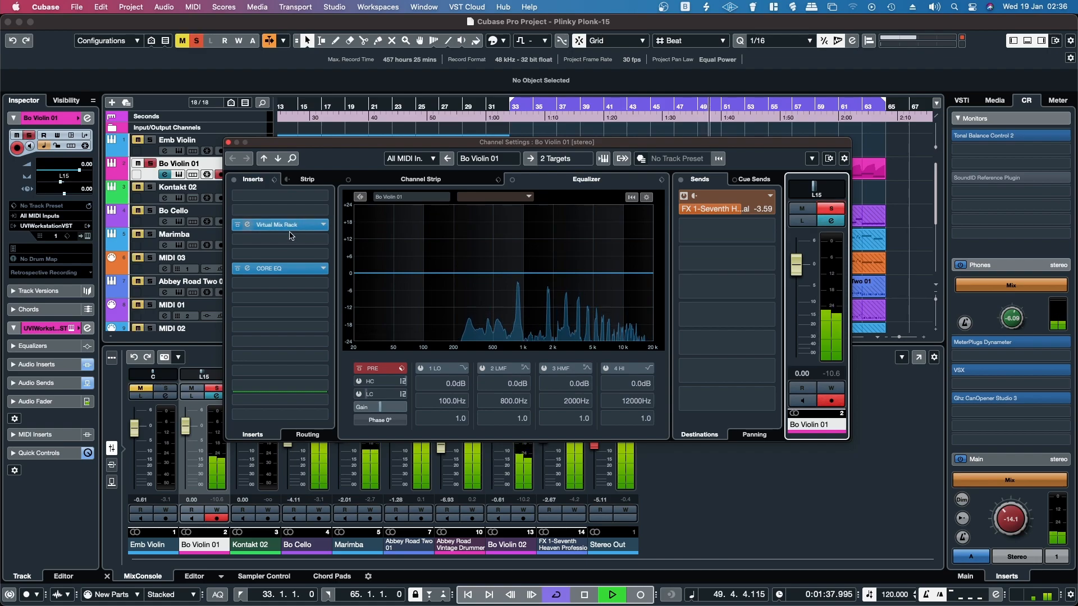
left_click(279, 269)
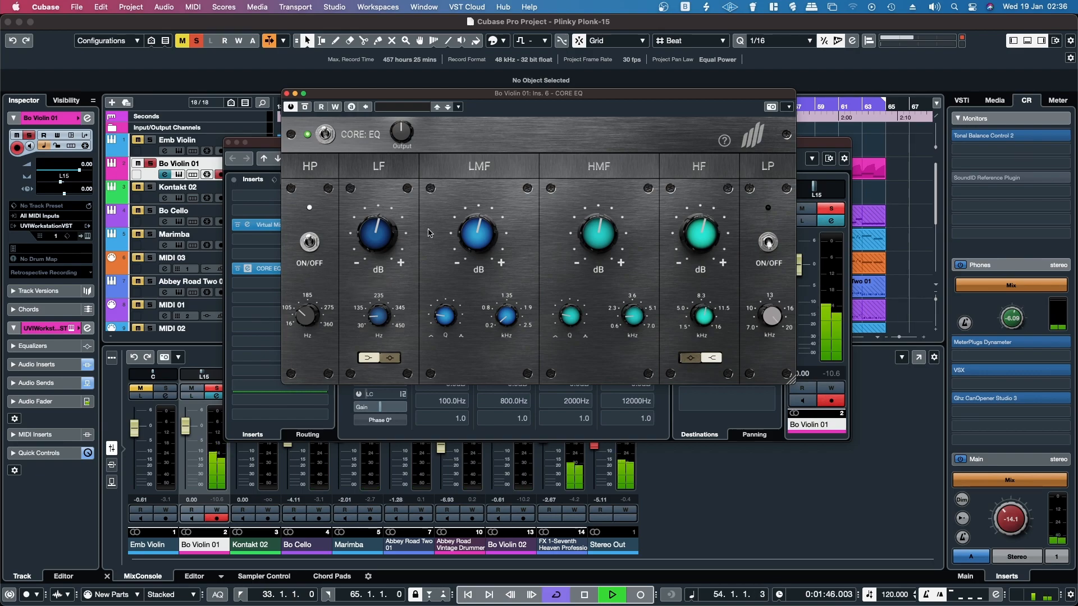
left_click(323, 136)
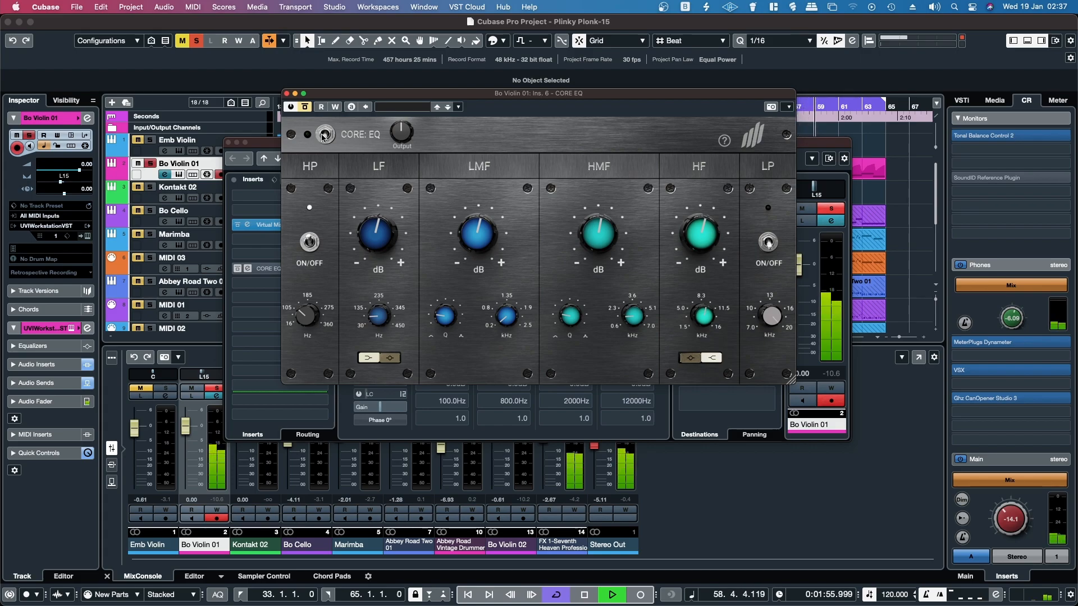
left_click(324, 137)
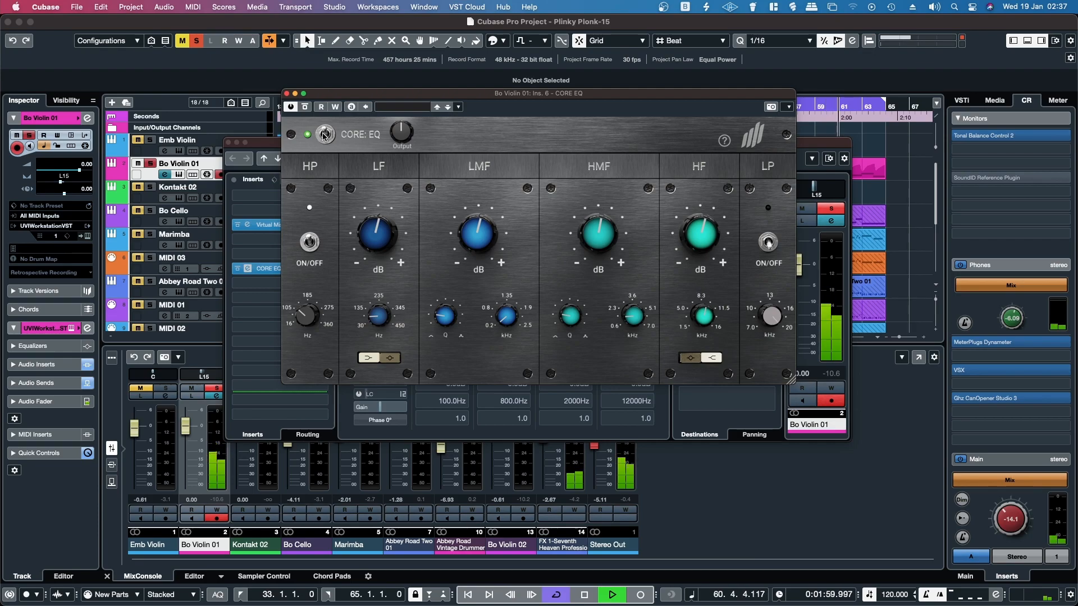
left_click(324, 135)
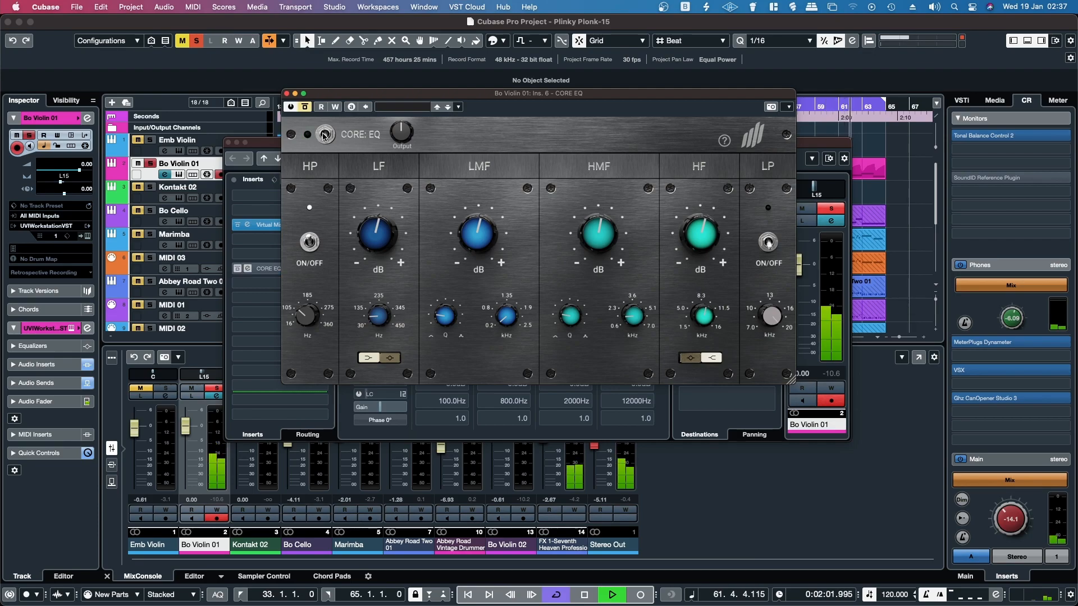
left_click(324, 136)
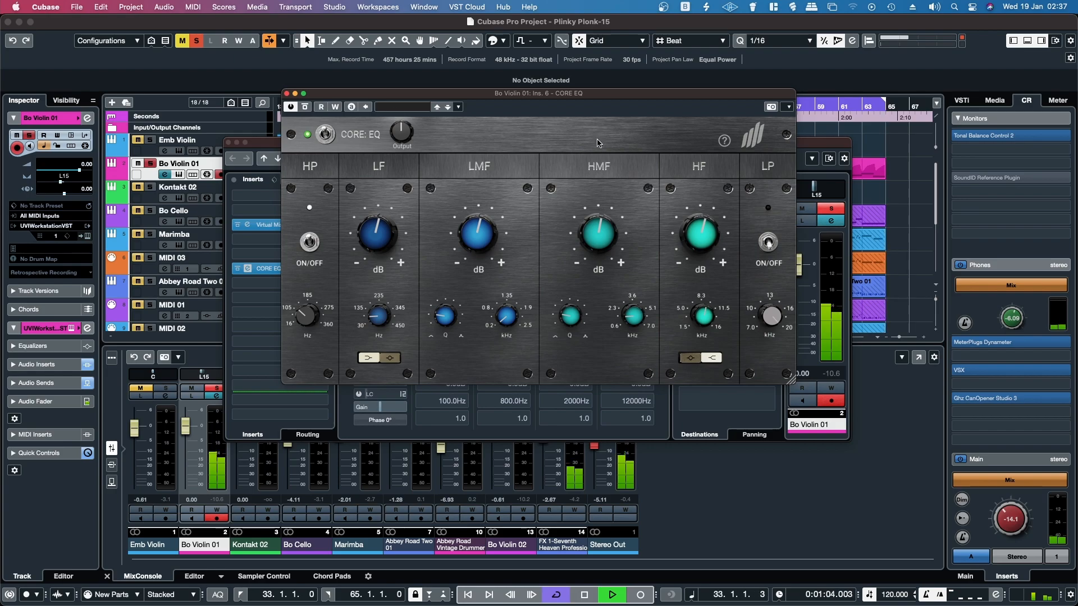
Step: Close Bo Violin 01's CORE EQ, unsolo the channel and close its channel settings
left_click(287, 94)
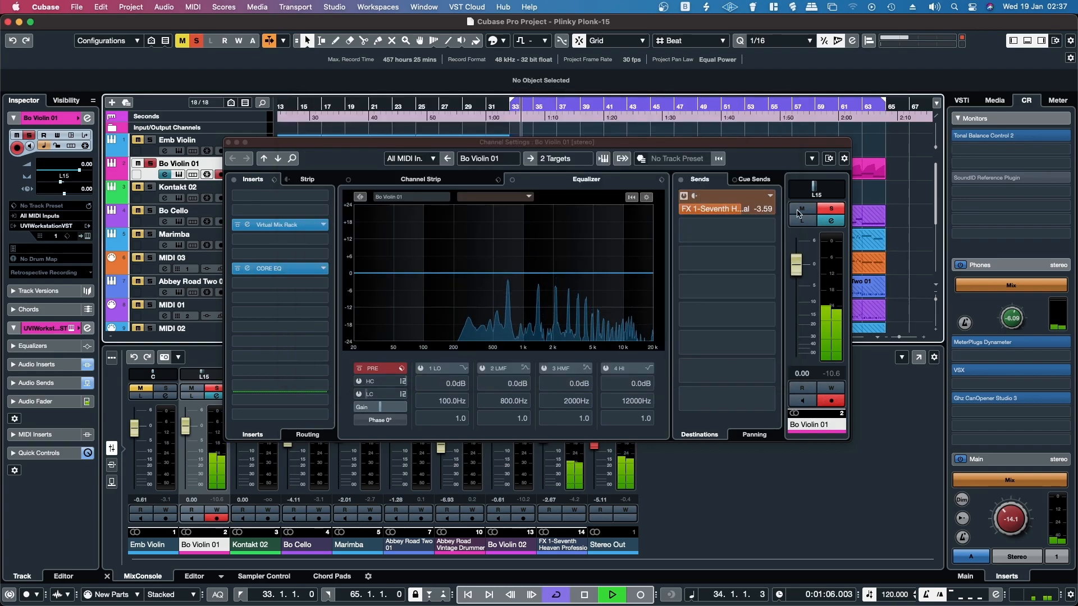
left_click(831, 209)
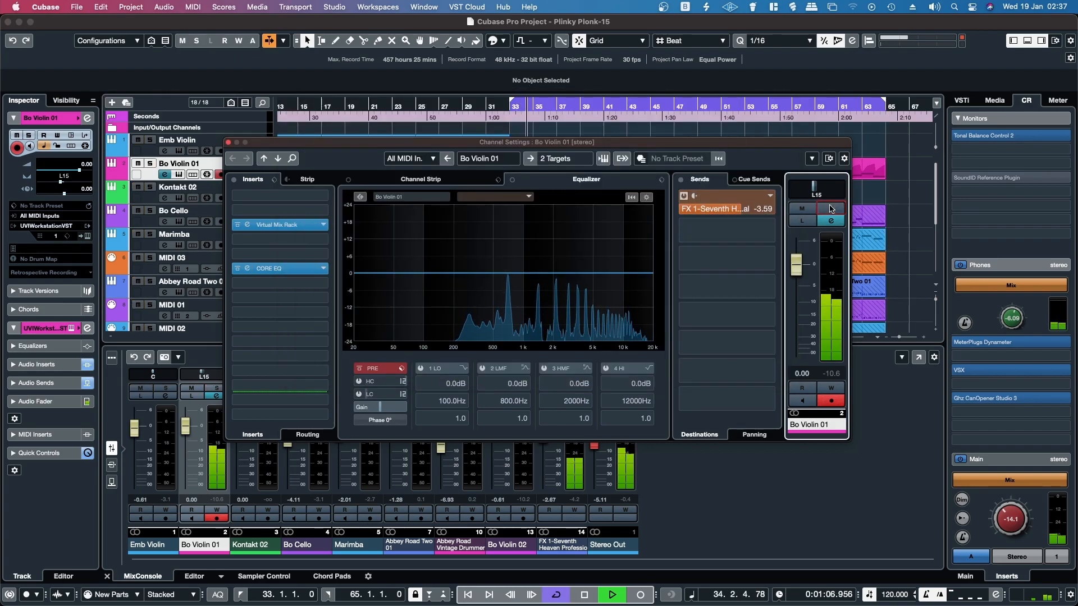
left_click(227, 143)
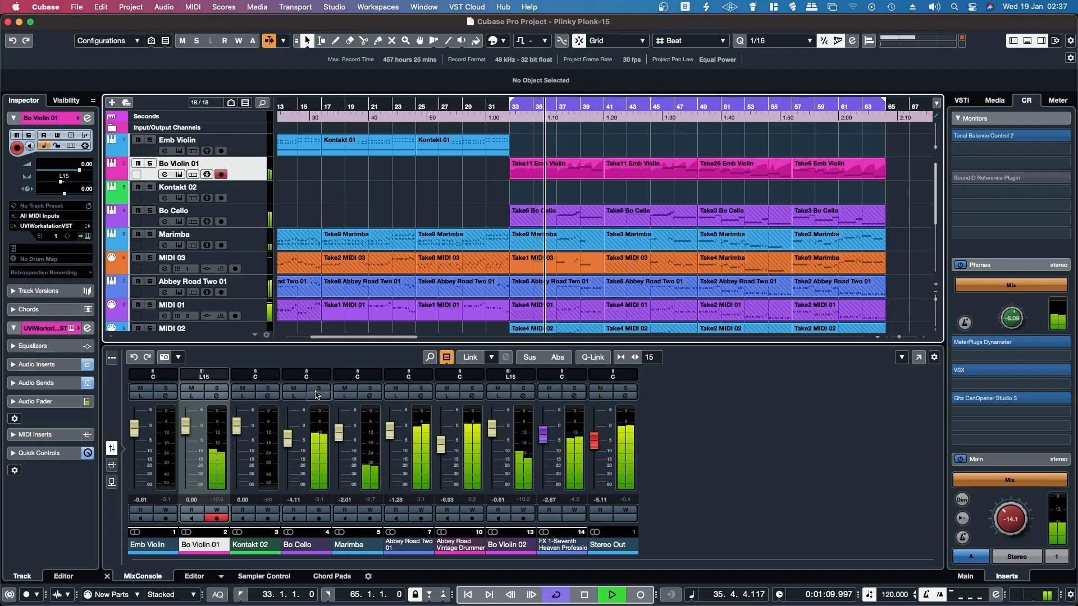
Step: Solo Bo Cello, open its channel settings, and compare the channel with its CORE EQ insert bypassed and active
left_click(319, 389)
left_click(318, 396)
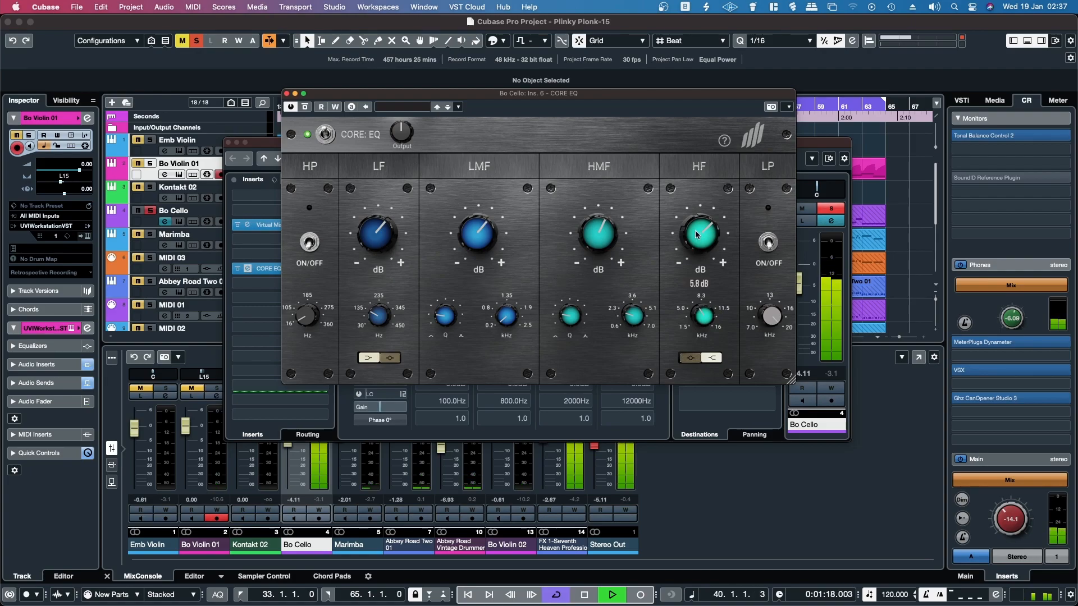
left_click(324, 135)
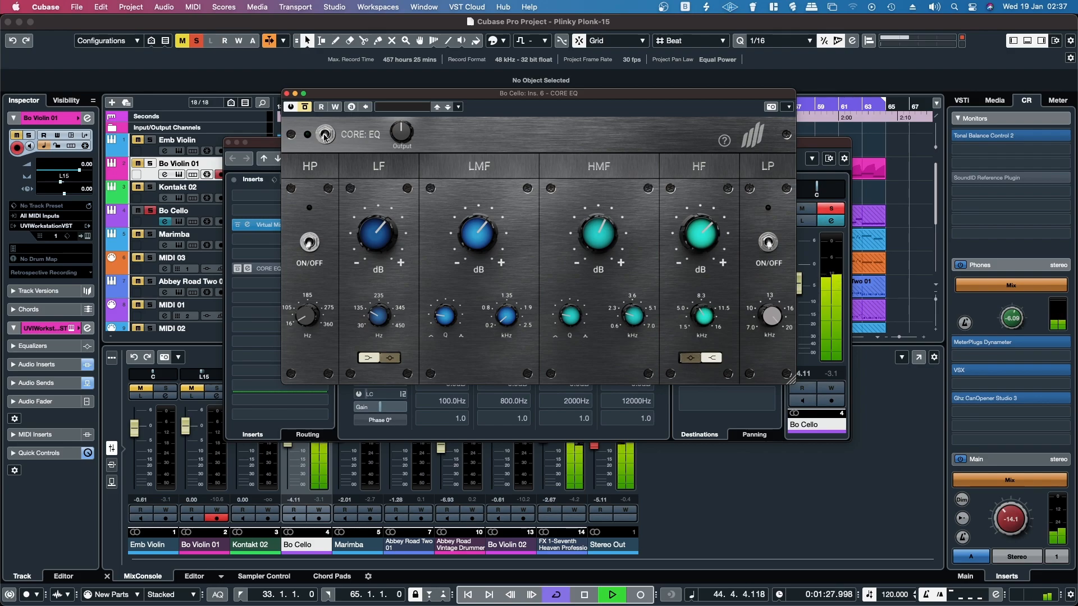
left_click(324, 136)
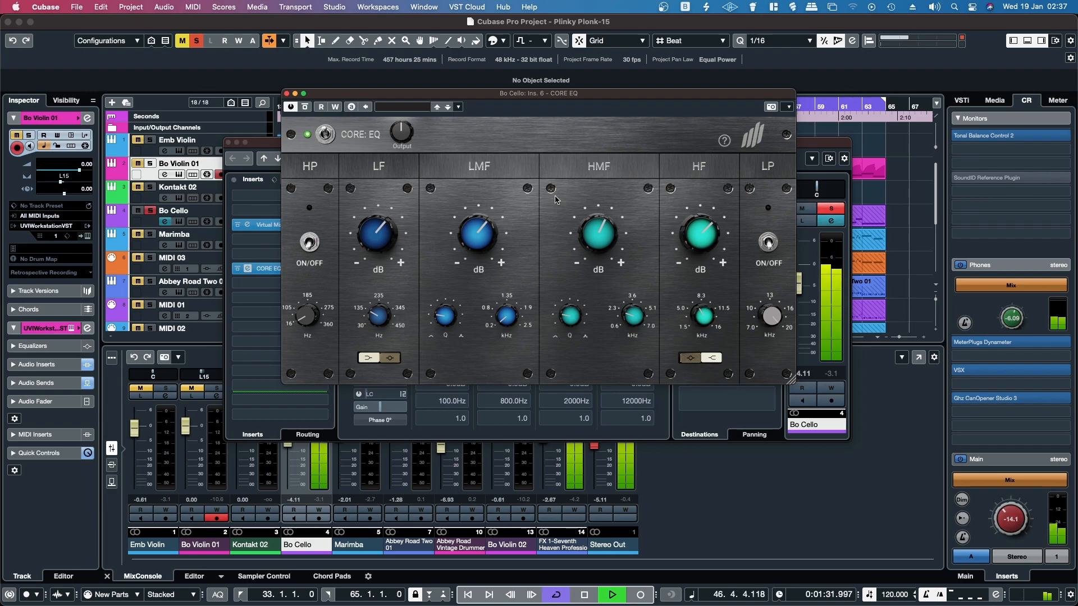
left_click(325, 137)
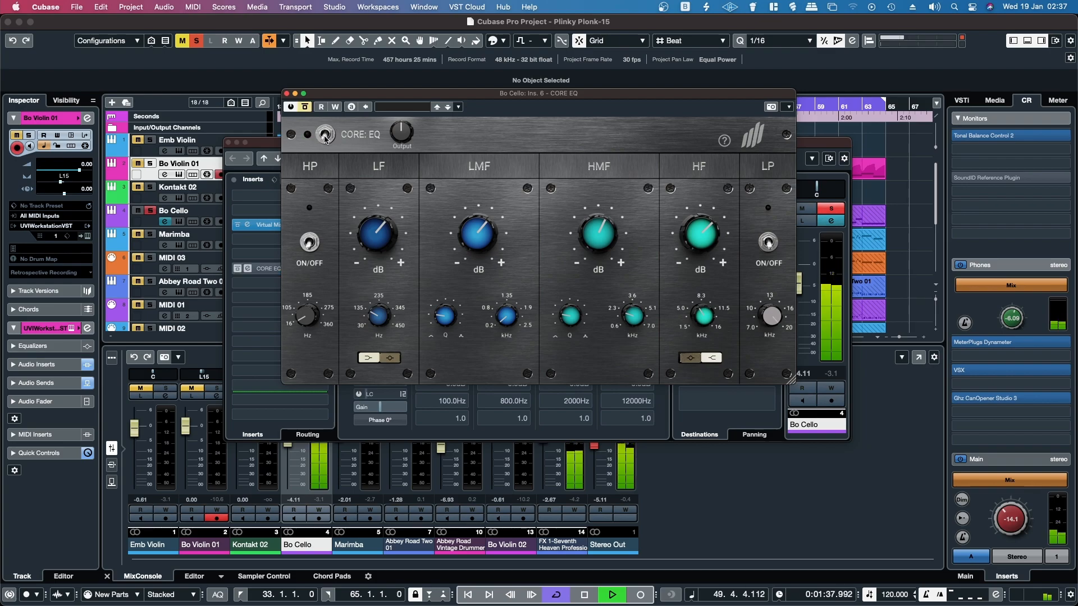
left_click(325, 136)
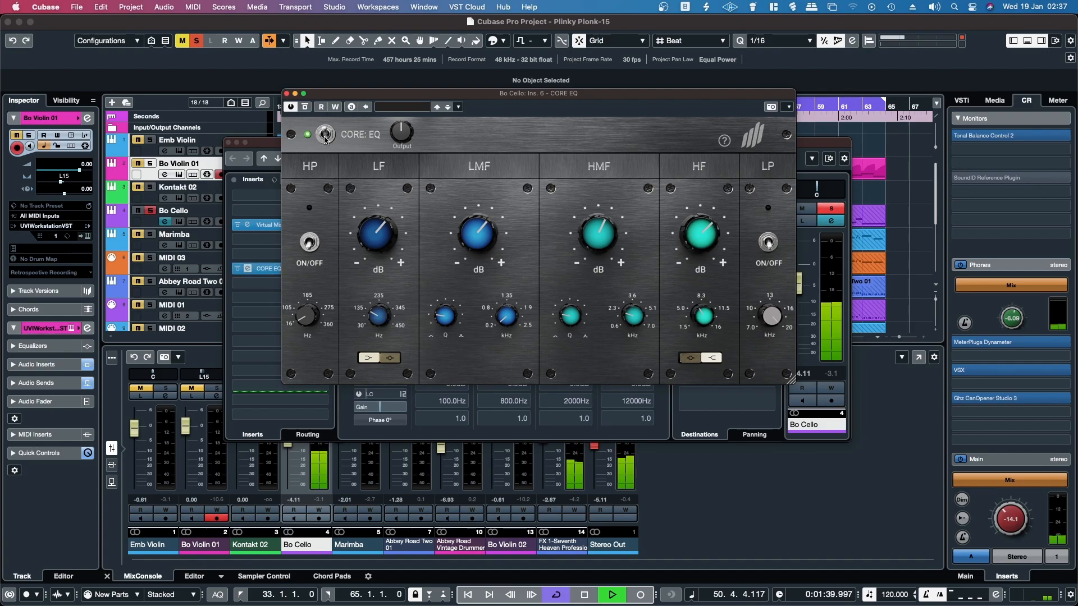
Step: Finish checking Bo Cello's CORE EQ, close it, unsolo the channel and close its channel settings
left_click(287, 93)
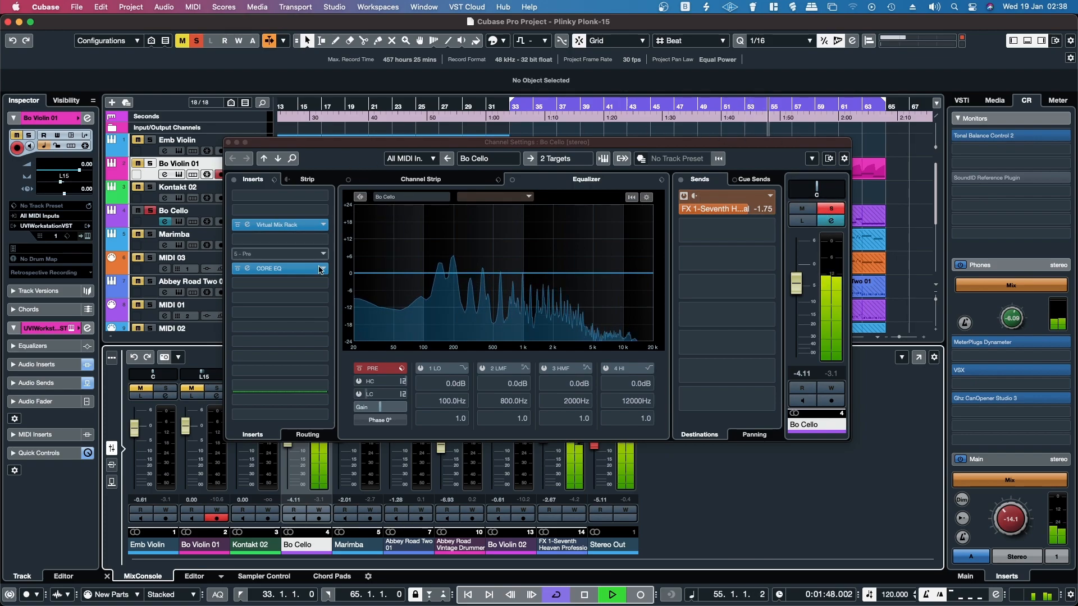
left_click(255, 270)
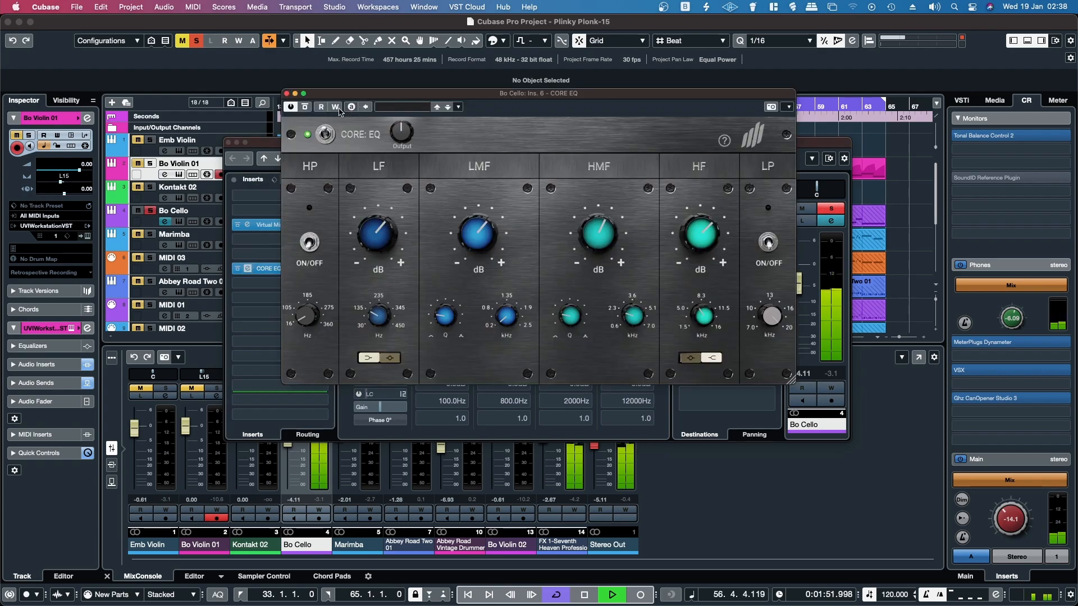
left_click(286, 94)
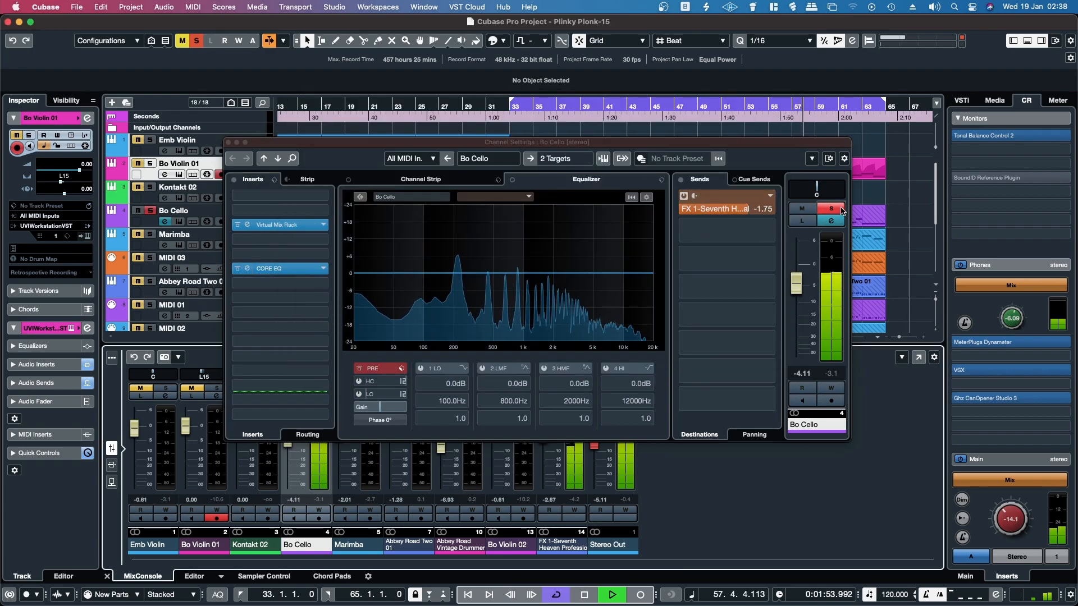
left_click(228, 142)
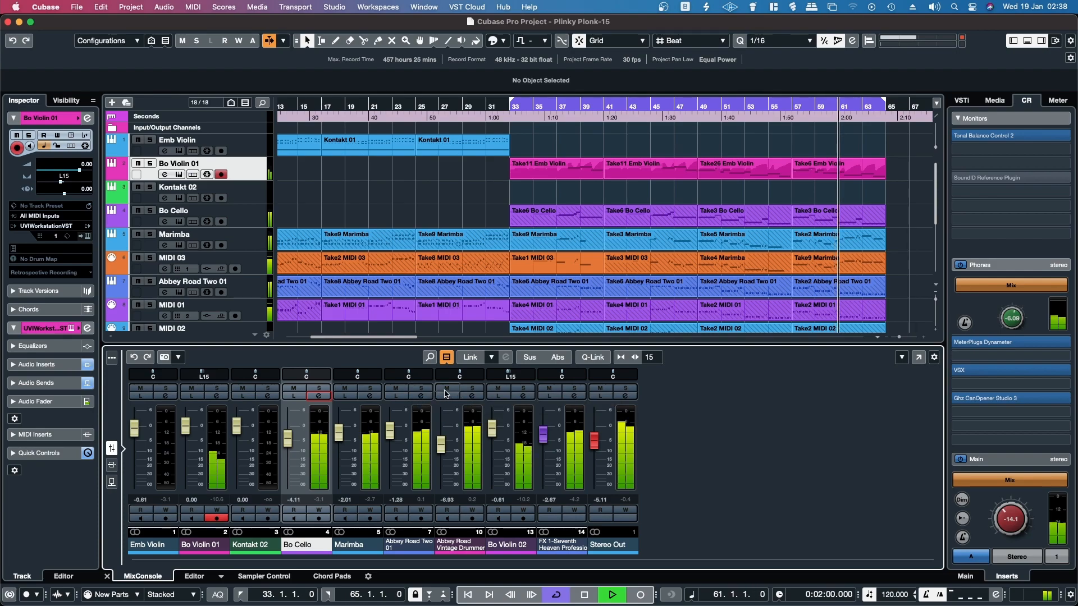
Step: Solo Bo Violin 02 and examine the band settings of the CORE EQ insert in its channel settings
left_click(521, 389)
left_click(522, 396)
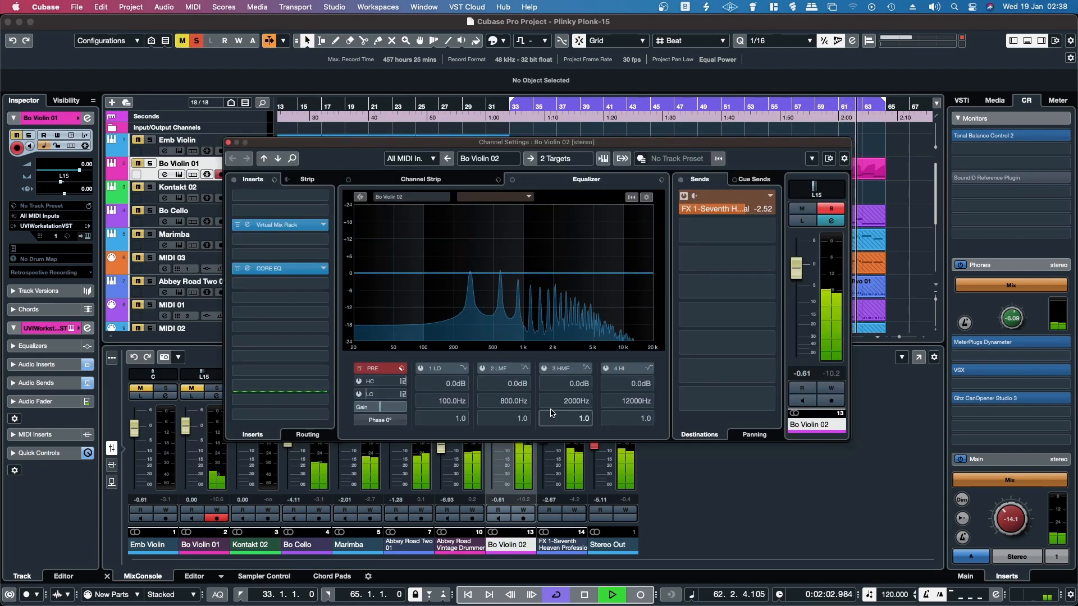
left_click(286, 271)
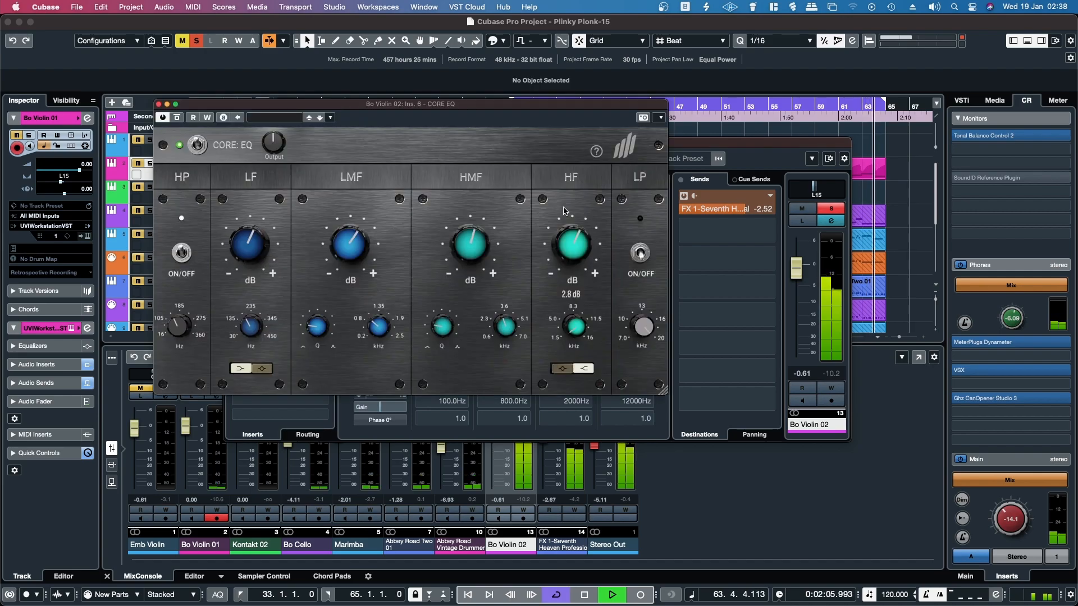
mouse_move(256, 247)
mouse_move(360, 229)
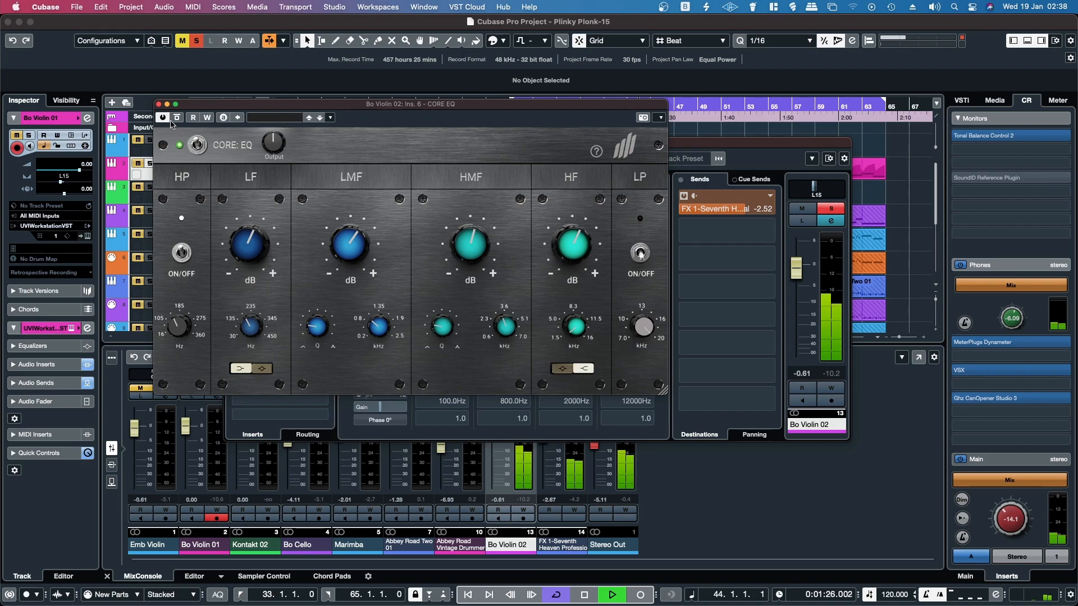
Step: Close Bo Violin 02's CORE EQ, unsolo the channel and close its channel settings
left_click(158, 105)
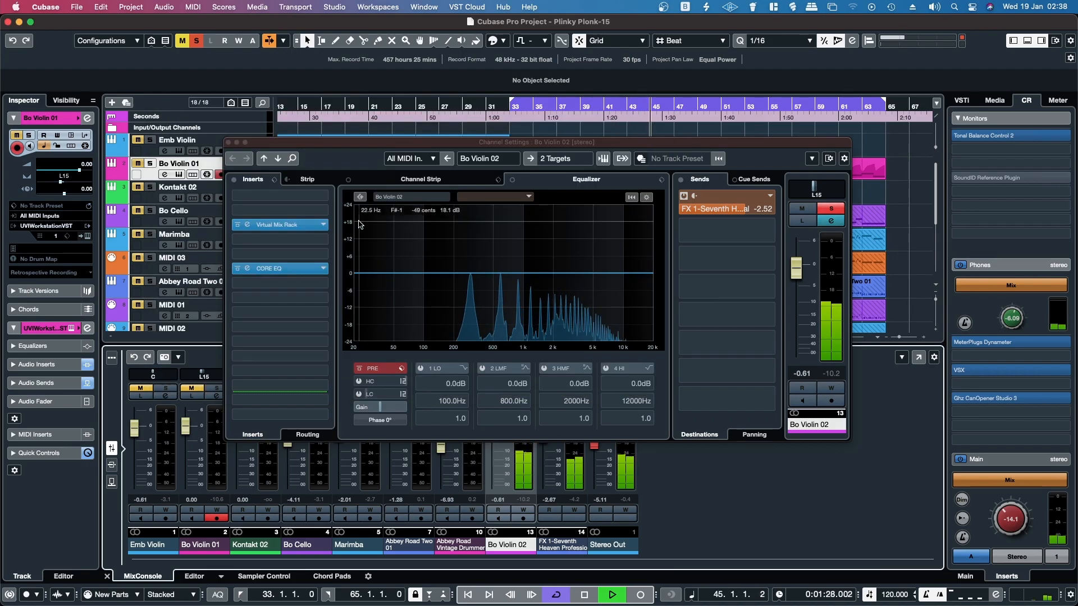
left_click(831, 209)
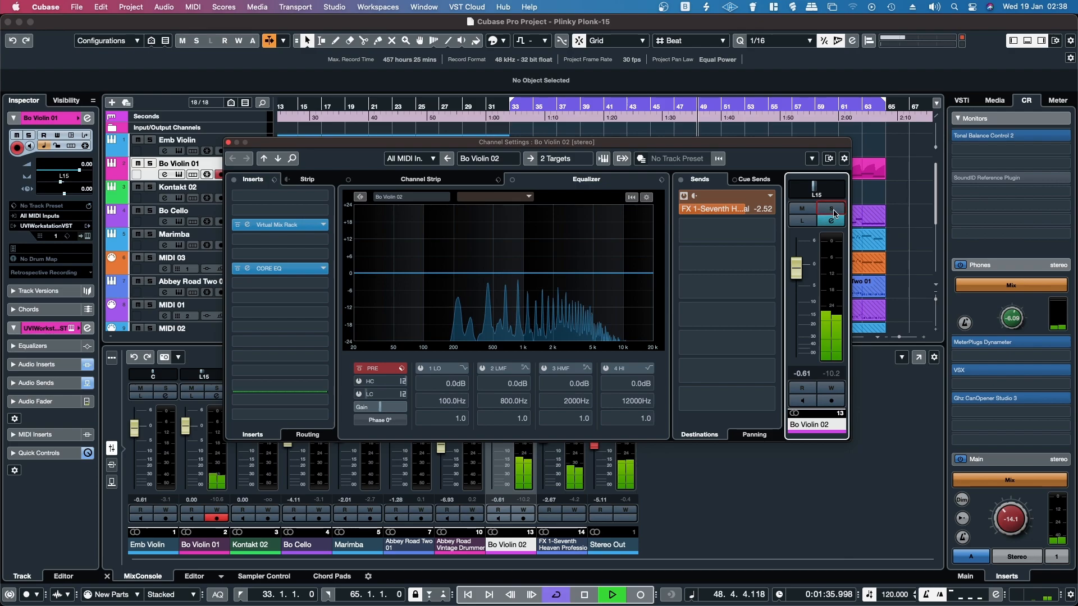
left_click(228, 142)
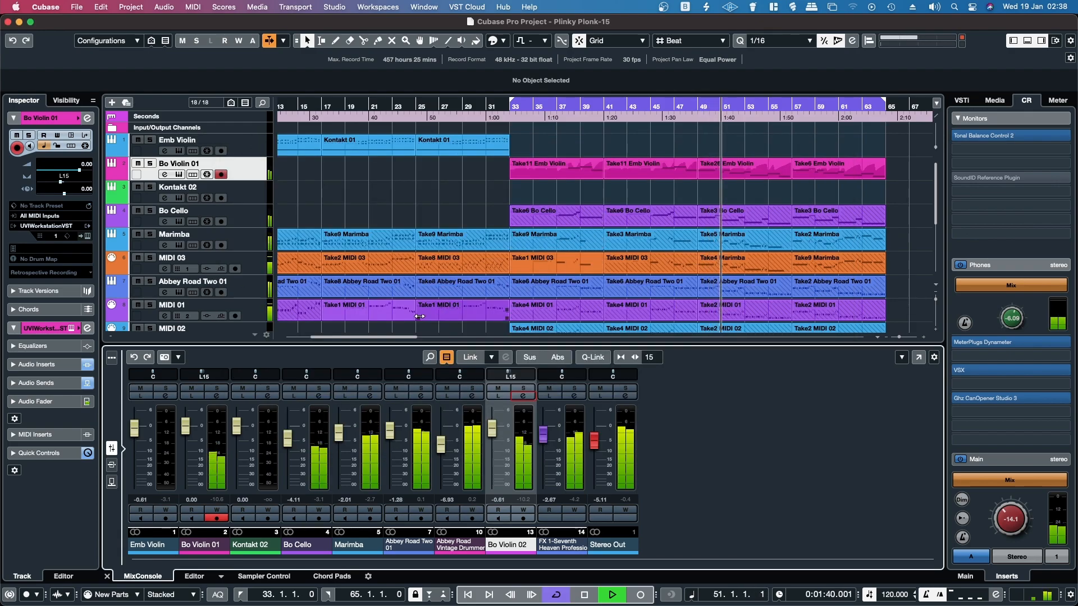
Step: Lower the Marimba channel's volume to -2.99 dB while the section plays
left_click_drag(321, 340, 342, 340)
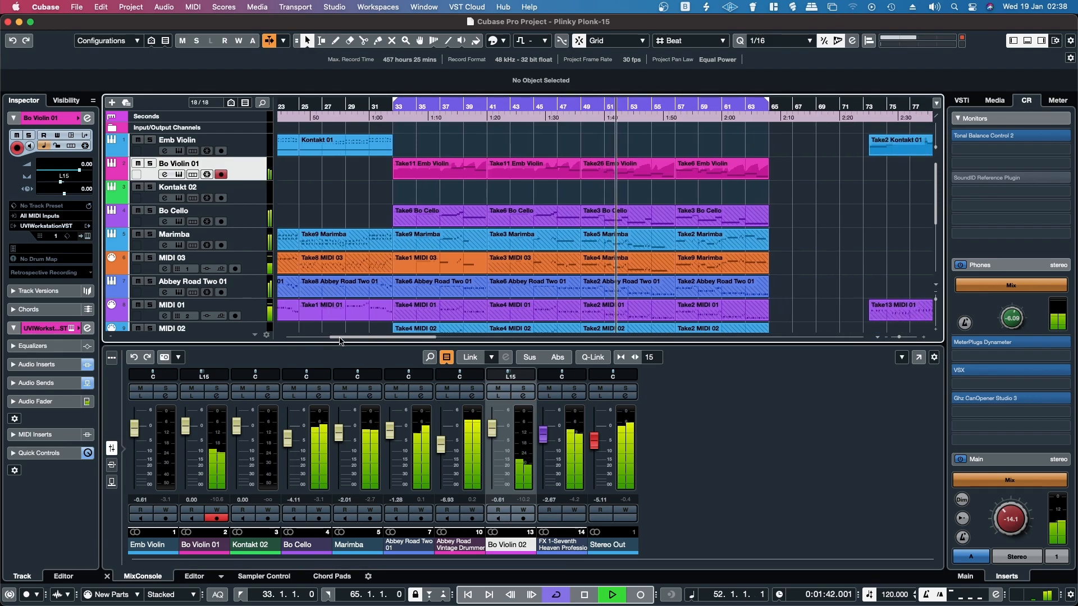
scroll(485, 227, "down", 2)
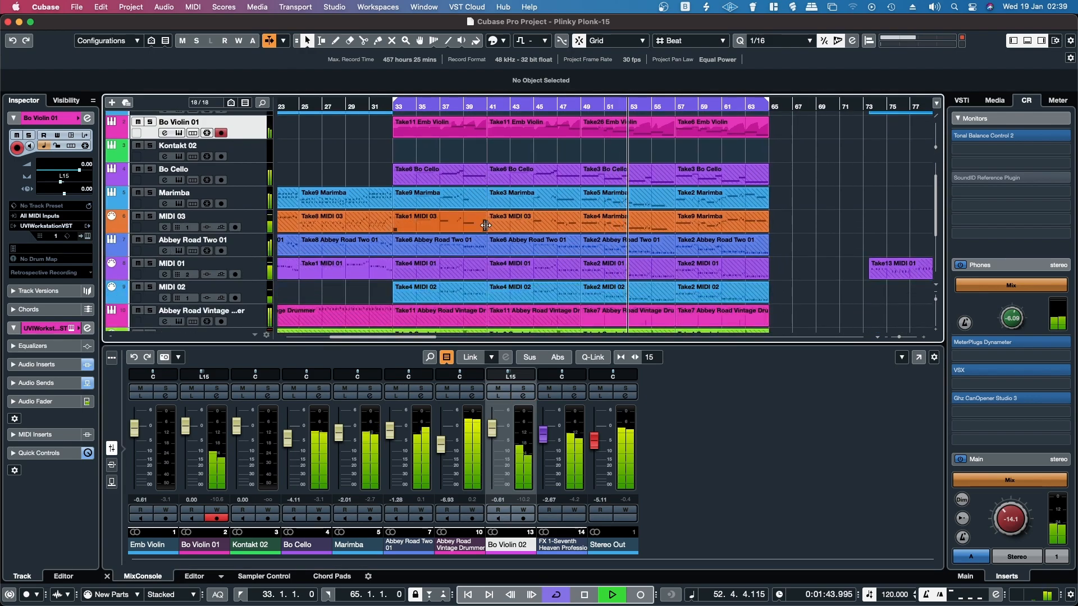
left_click_drag(339, 433, 341, 439)
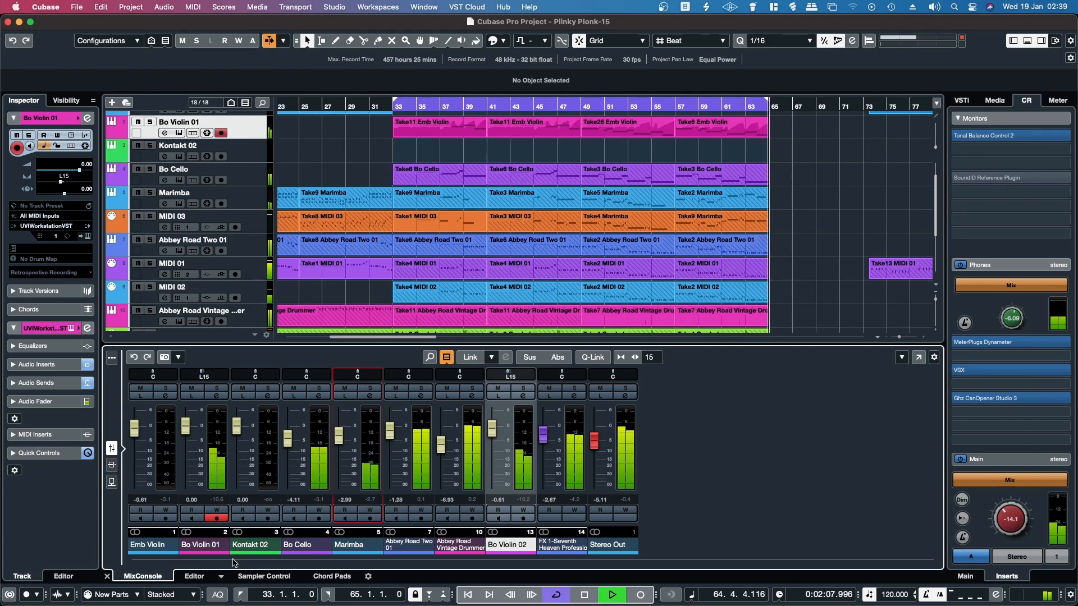
Step: Select Emb Violin, Bo Violin 01, Bo Cello, Marimba, Abbey Road Two 01, Bo Violin 02 and Stereo Out and link their Inserts as Link 1
left_click(201, 545)
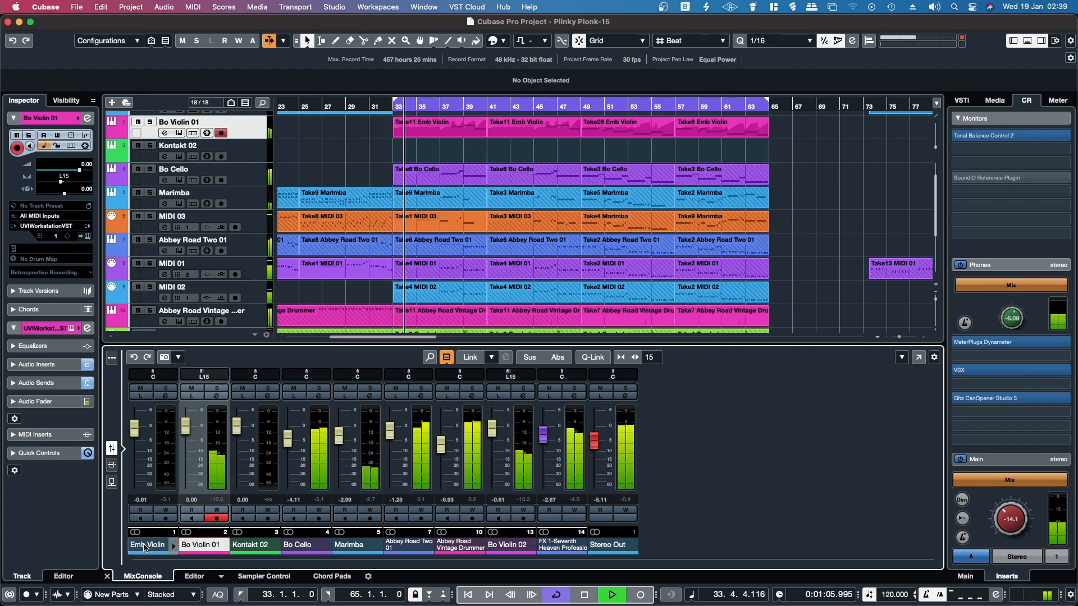
left_click(147, 546)
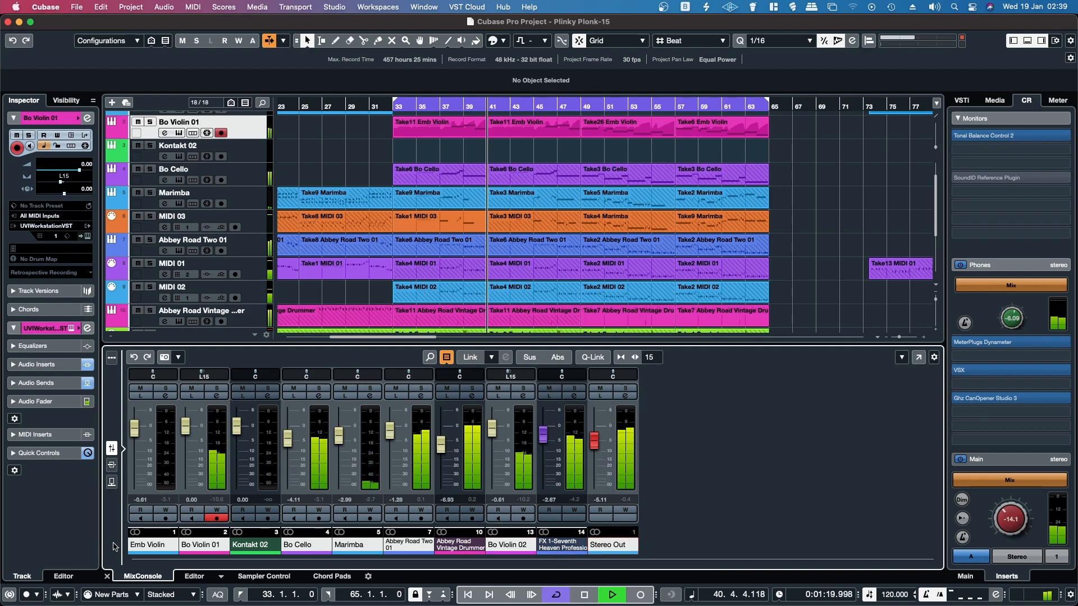
right_click(147, 547)
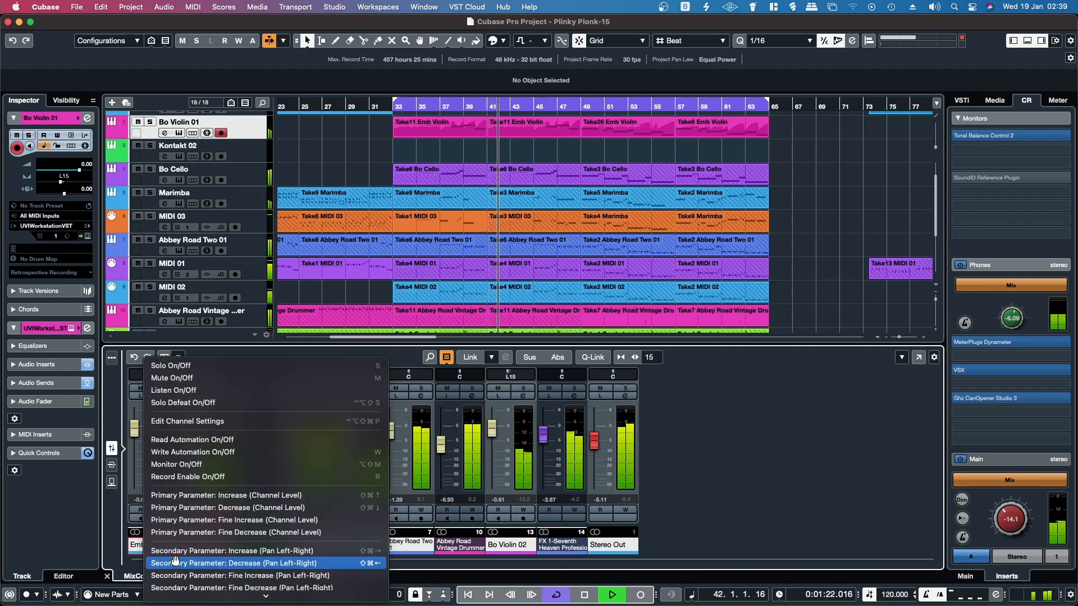
scroll(175, 562, "down", 5)
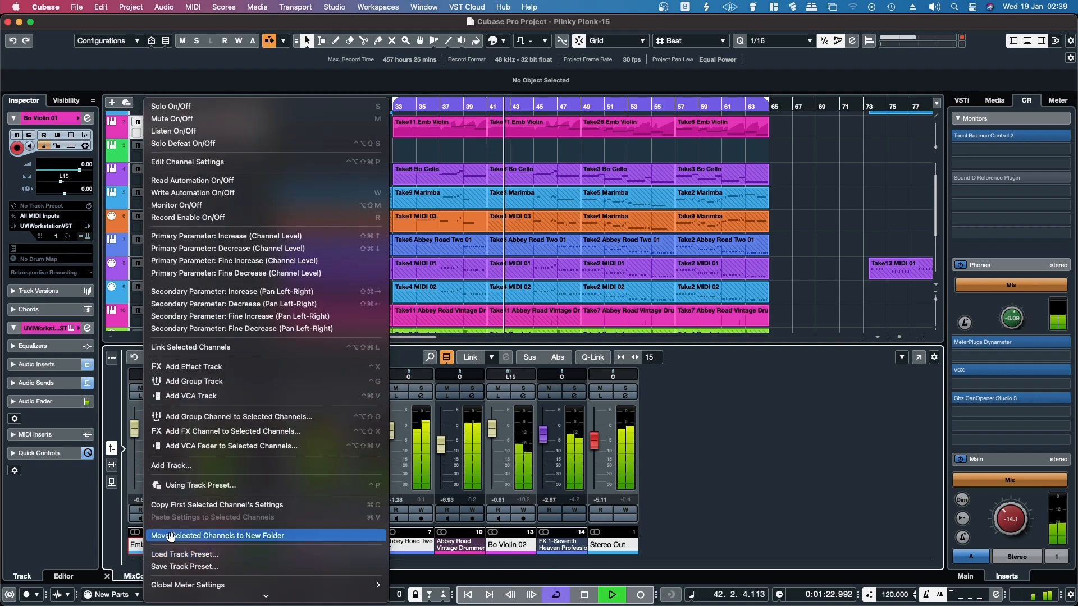
left_click(212, 347)
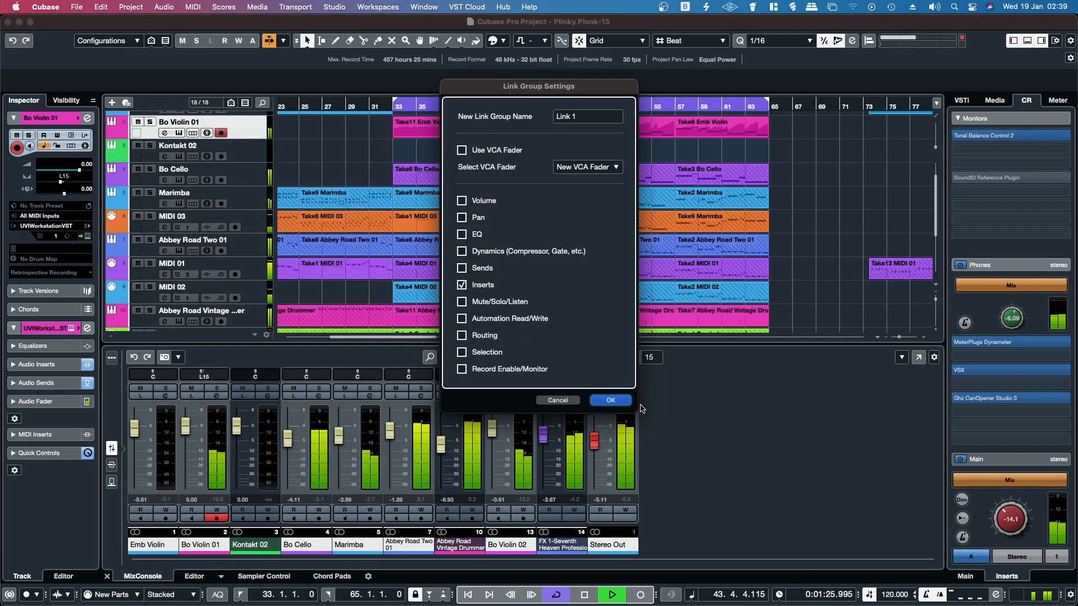
left_click(622, 402)
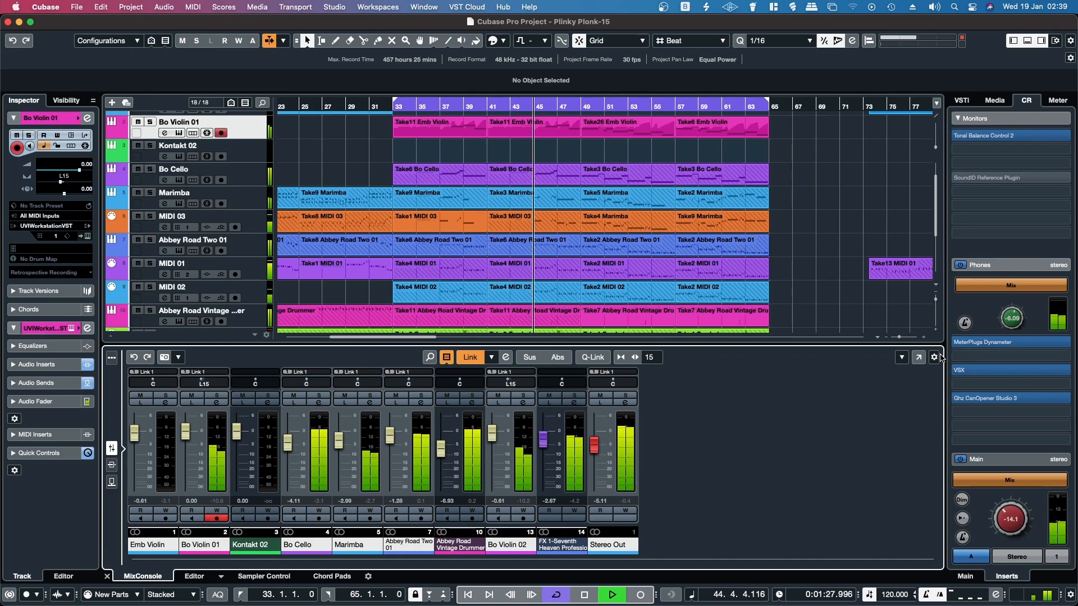
Step: Show the mixer in its own MixConsole window and compare the mix with the linked CORE EQ inserts bypassed and active
left_click(921, 358)
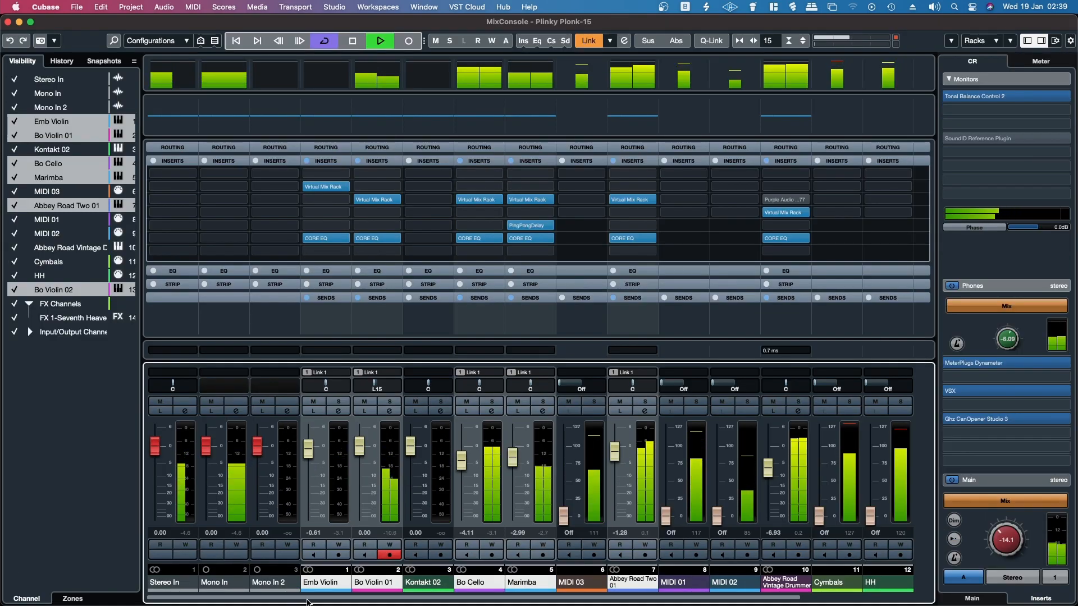
scroll(408, 603, "right", 2)
scroll(409, 603, "right", 1)
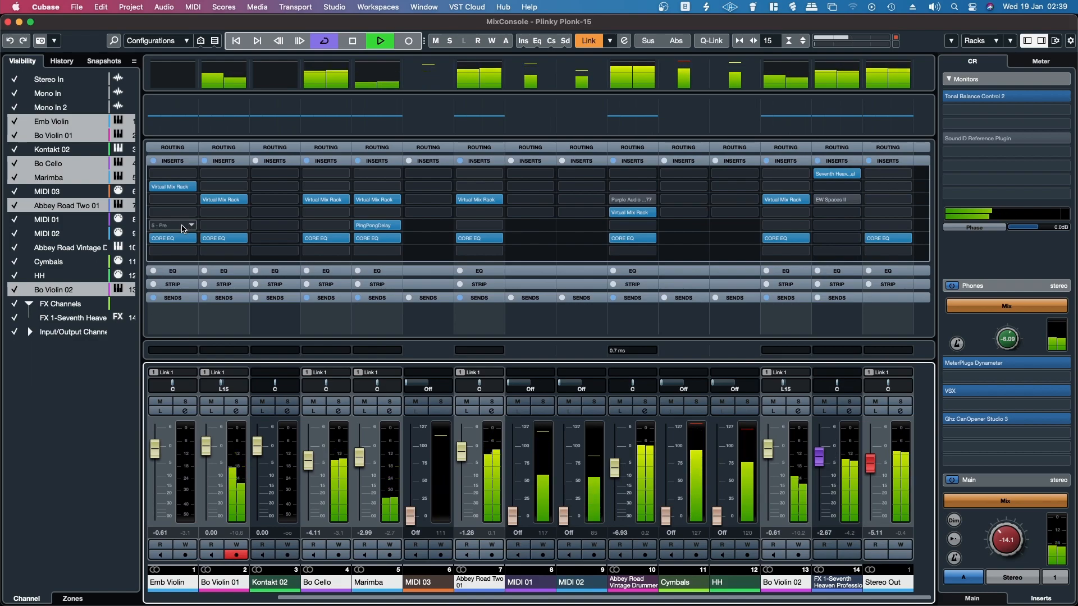
left_click(153, 239)
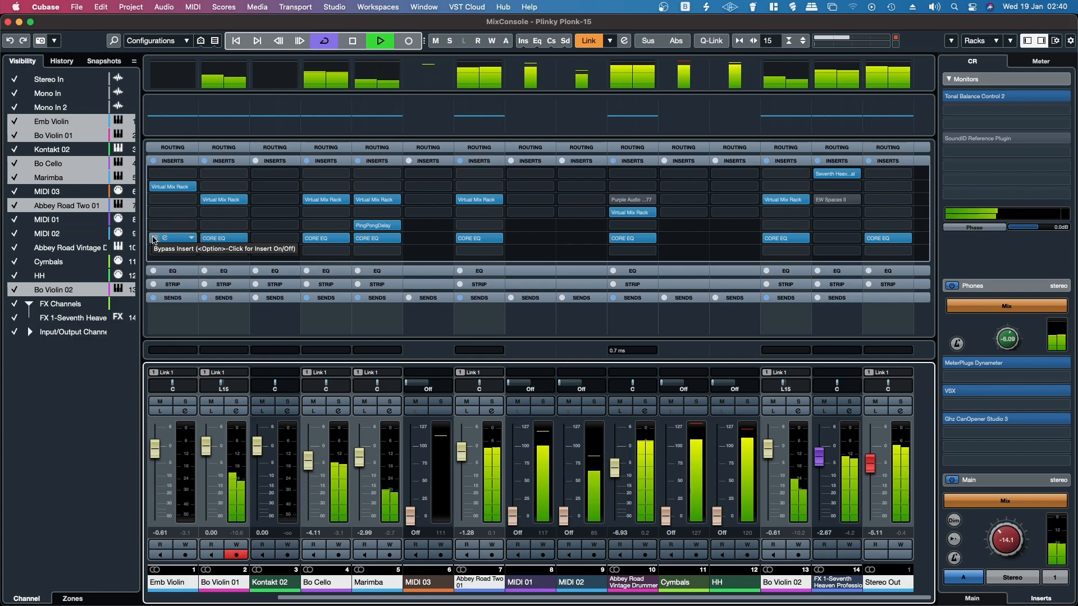
left_click(153, 239)
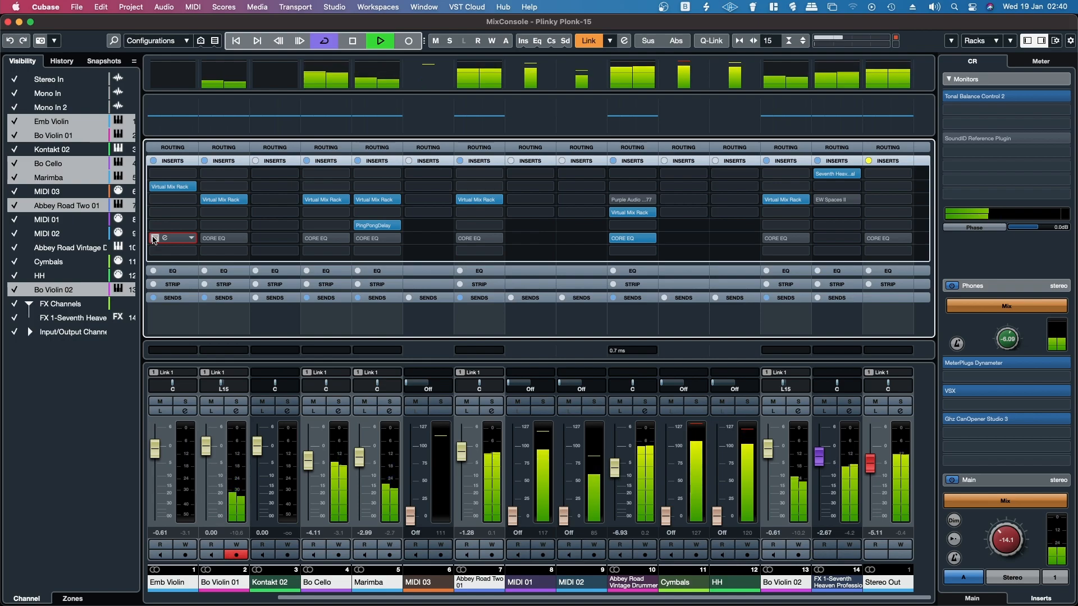
left_click(153, 239)
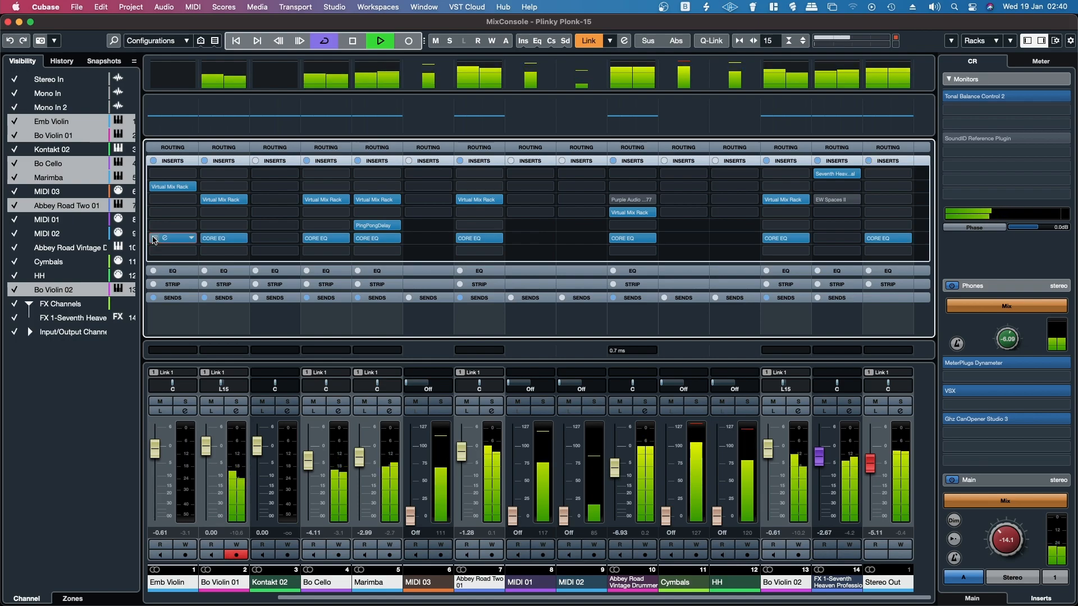
Step: Undo the link group, add Abbey Road Vintage Drummer to the selected channels and link their Inserts again as Link 1
left_click(101, 7)
left_click(129, 21)
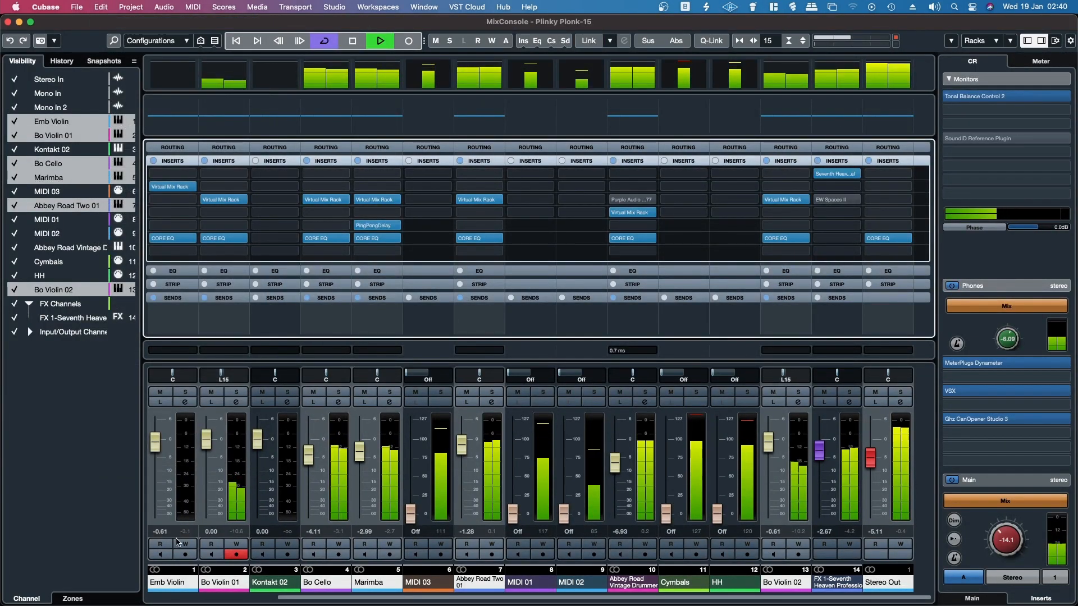
left_click(626, 586)
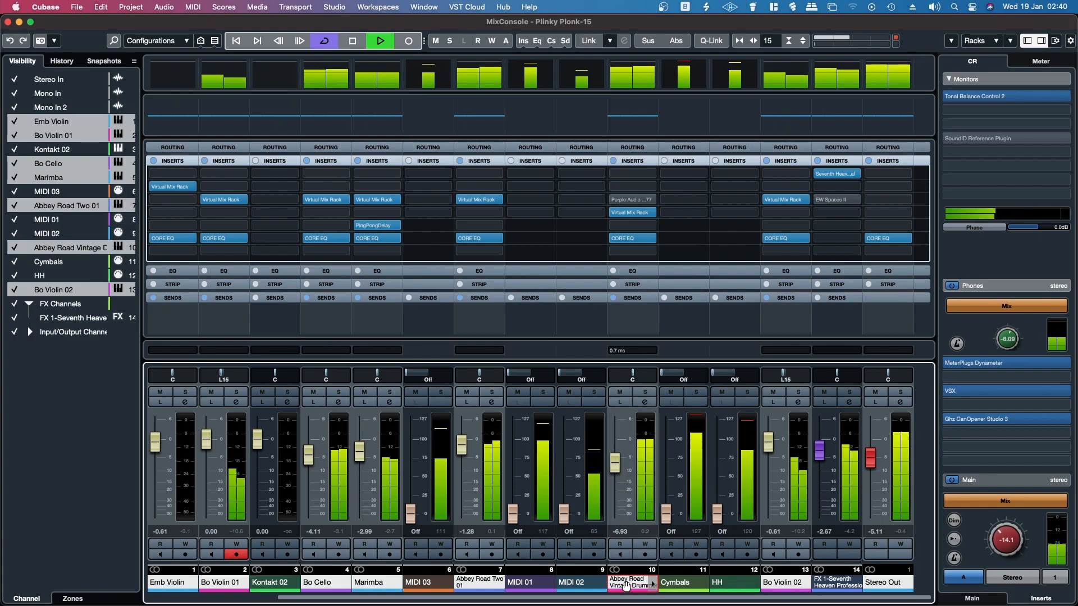
right_click(626, 586)
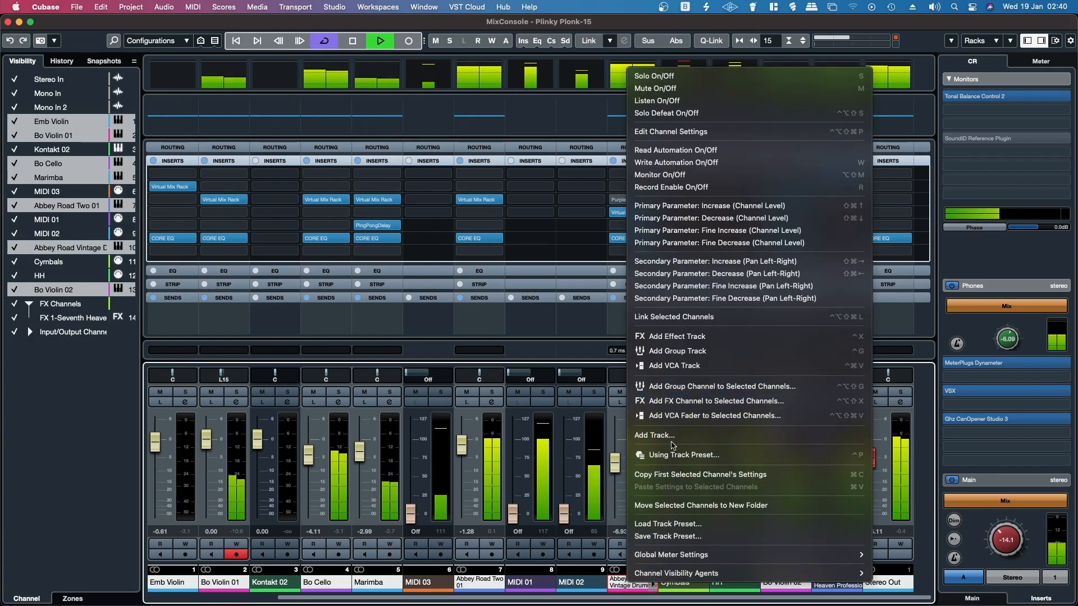
left_click(683, 318)
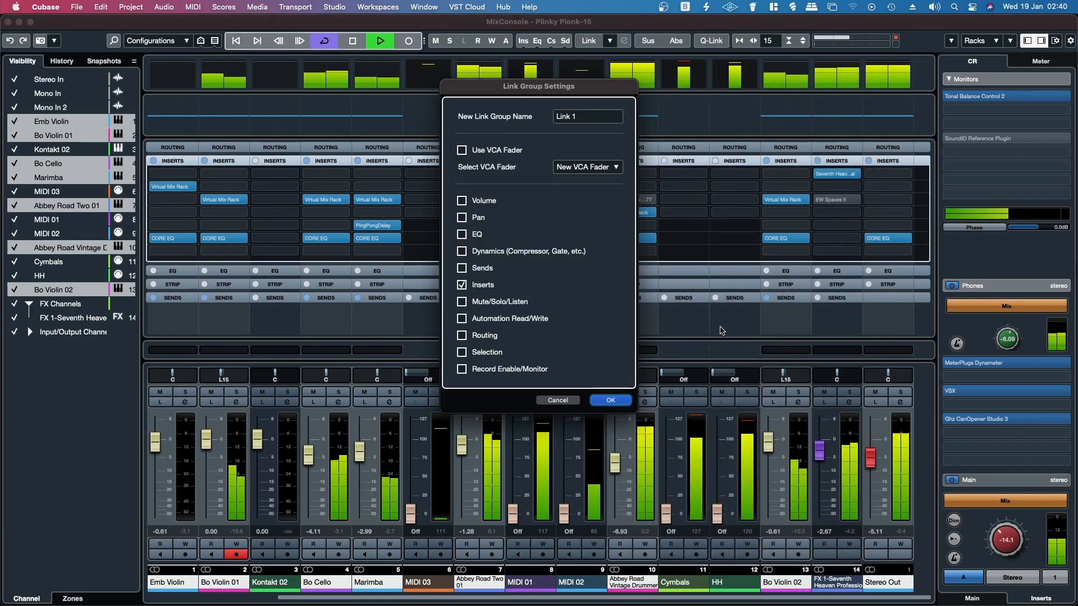
left_click(604, 401)
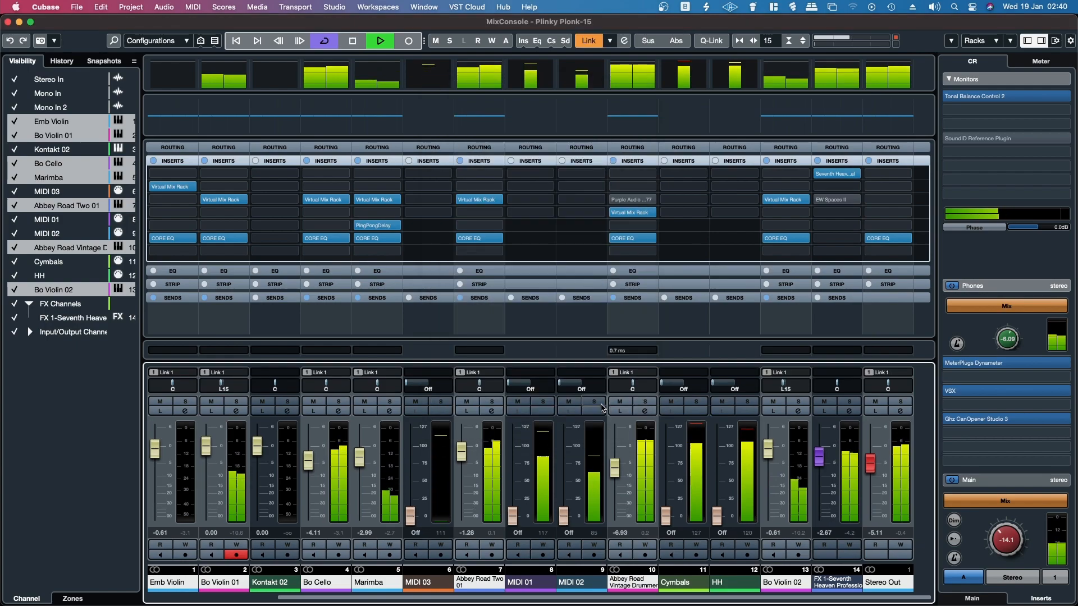
Step: Compare the playing section with the linked CORE EQ inserts bypassed and active
left_click(155, 238)
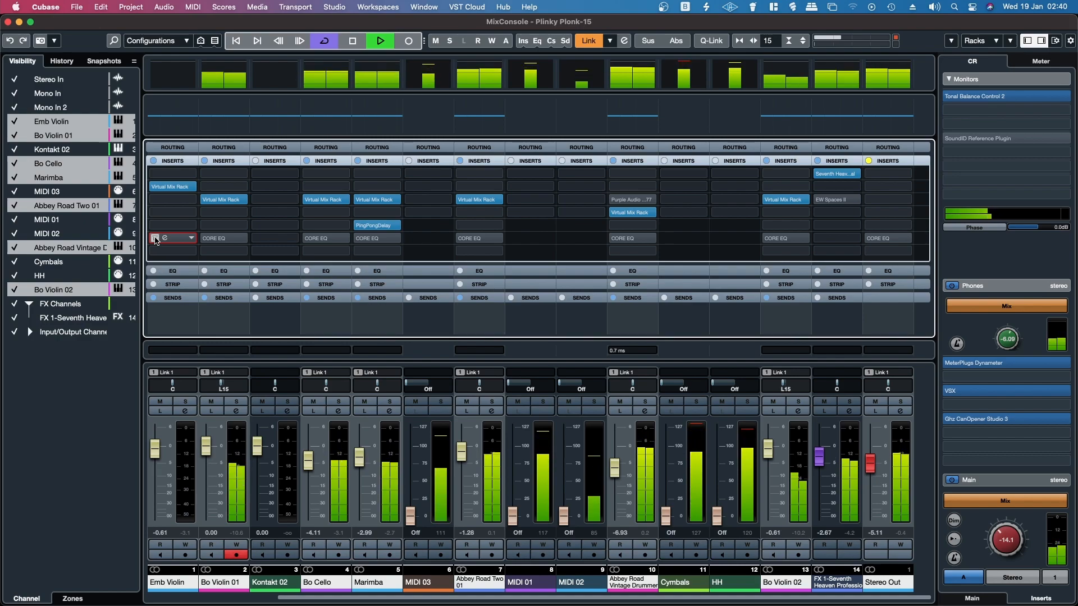
left_click(156, 238)
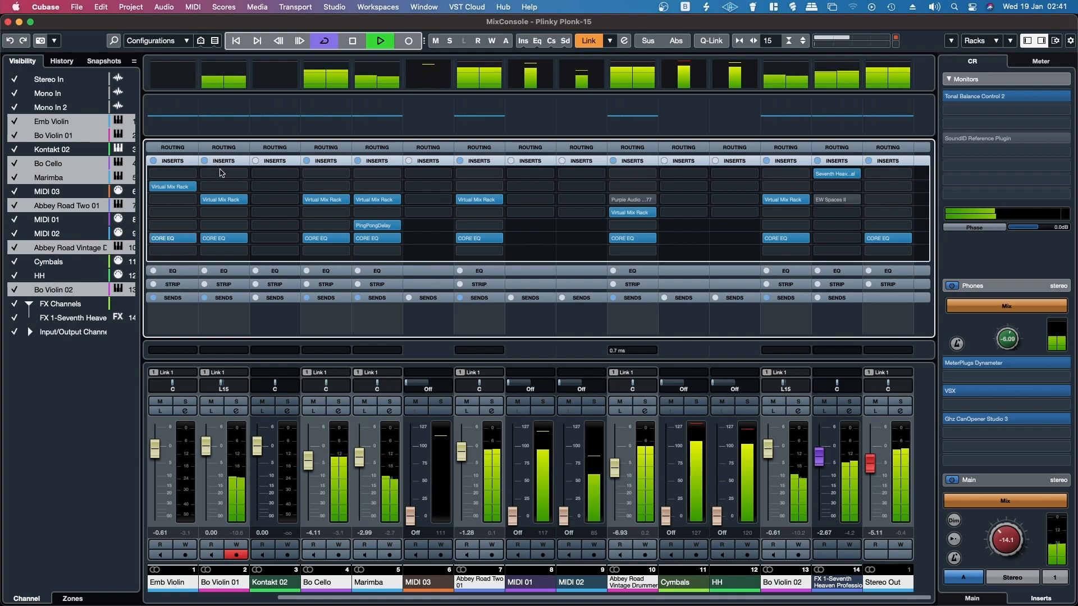
Step: Extend the loop range in the project window to start at bar 1 and return to the MixConsole window
key("ctrl+Up")
left_click(564, 523)
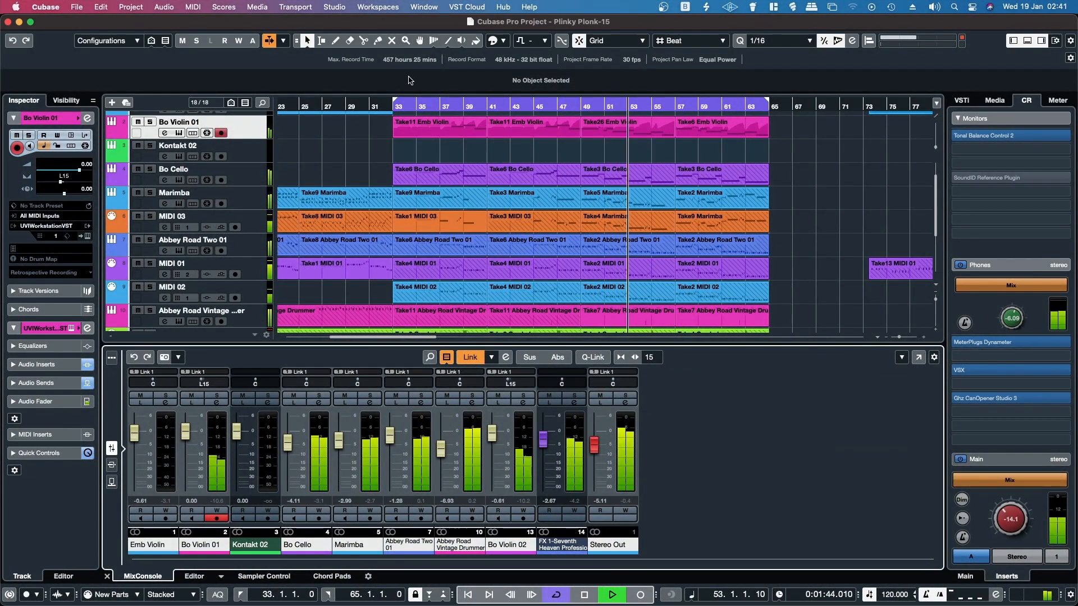
left_click_drag(394, 102, 284, 103)
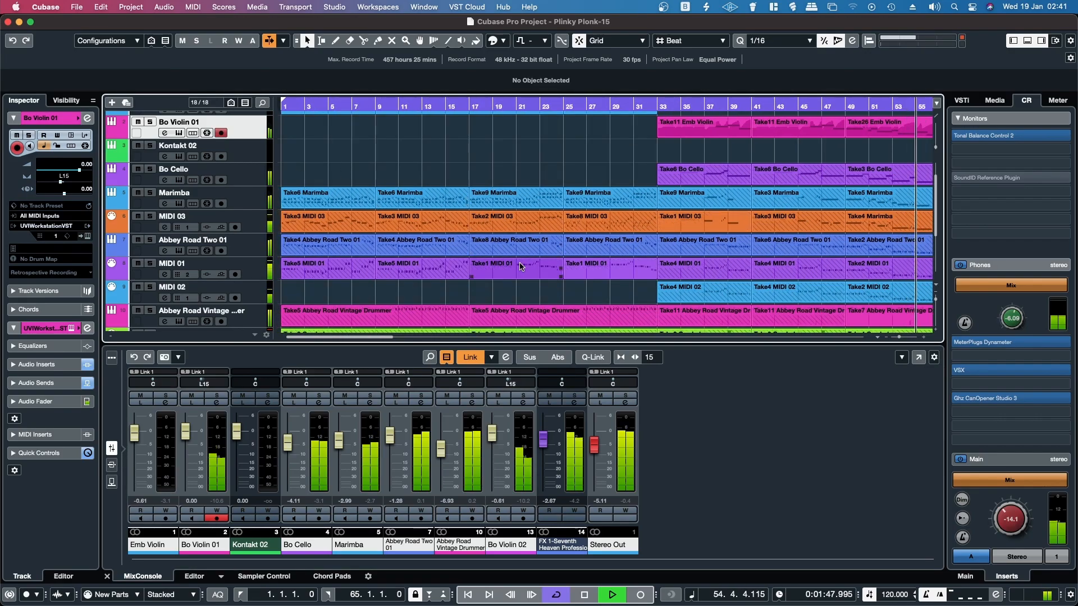
key("ctrl+Up")
left_click(824, 457)
key("ctrl+Up")
left_click(545, 503)
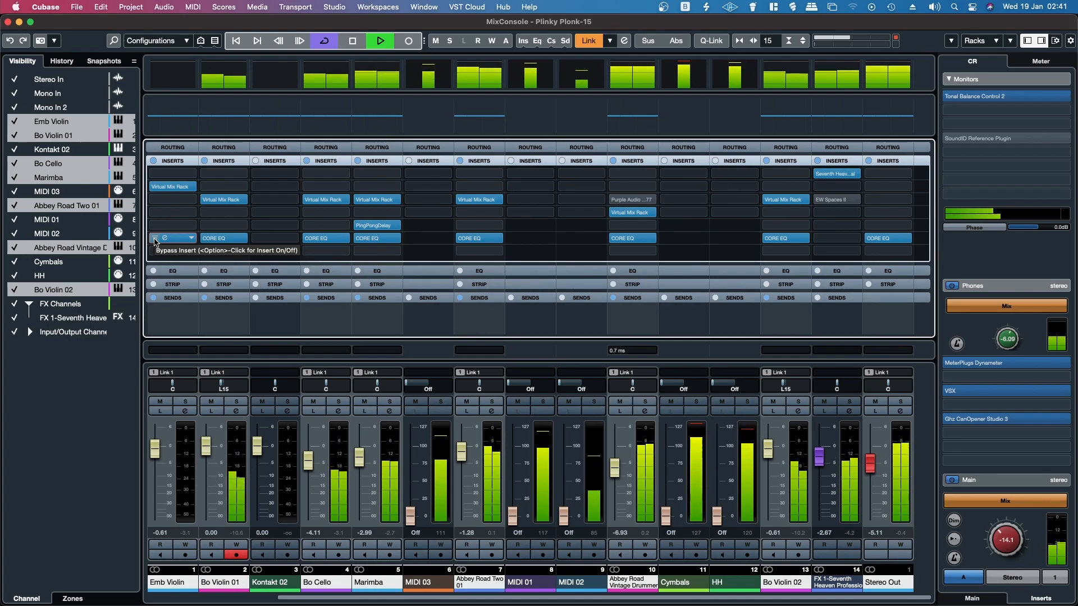
Step: Bypass and reactivate the linked CORE EQ inserts repeatedly to compare the whole mix as the extended loop plays
left_click(155, 239)
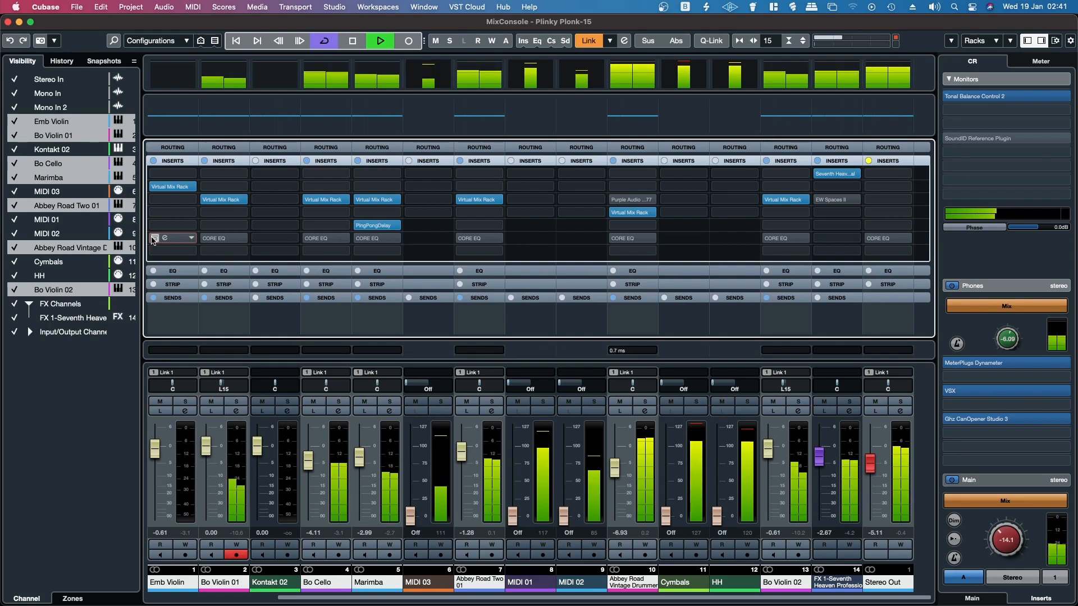
left_click(154, 239)
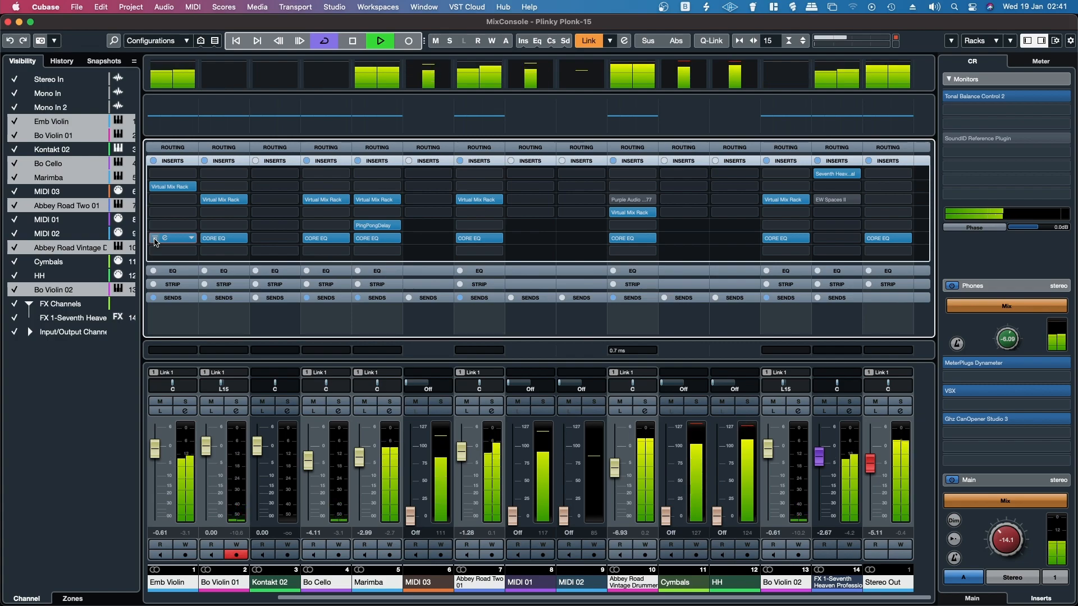
left_click(155, 239)
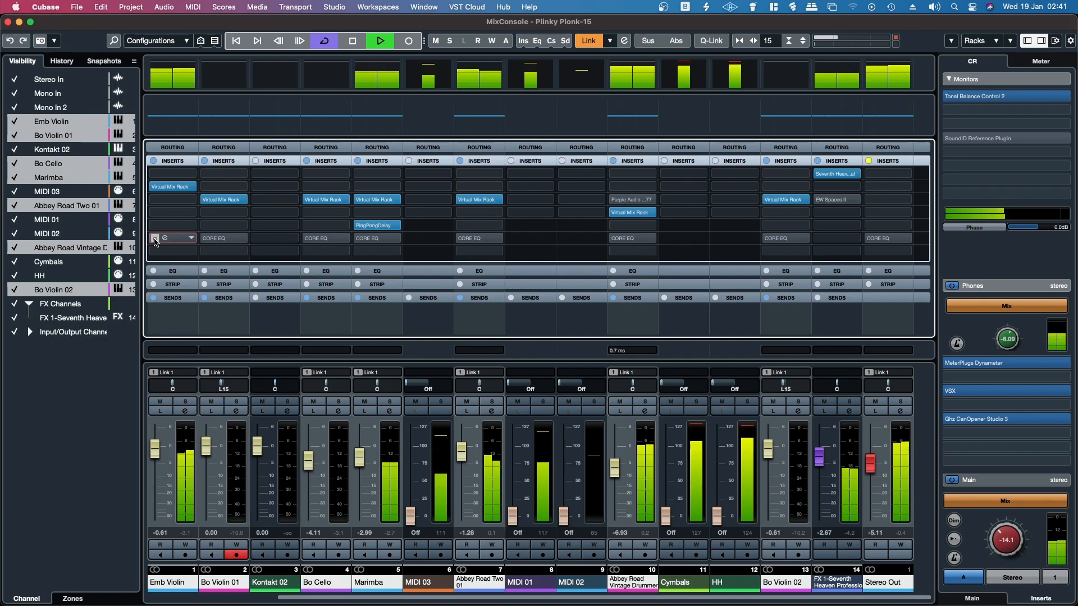
left_click(155, 238)
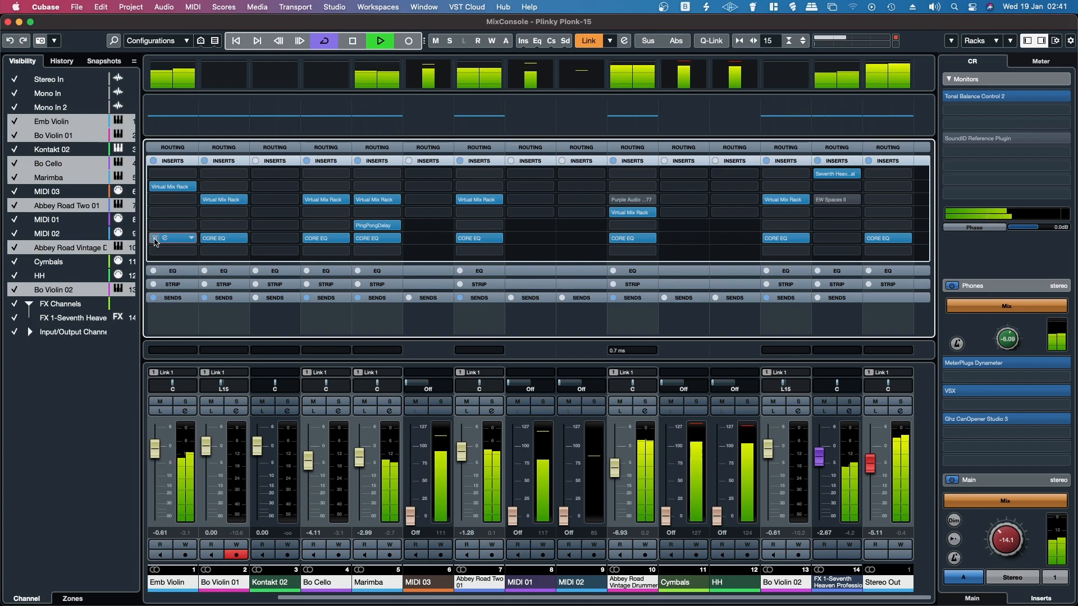
left_click(154, 239)
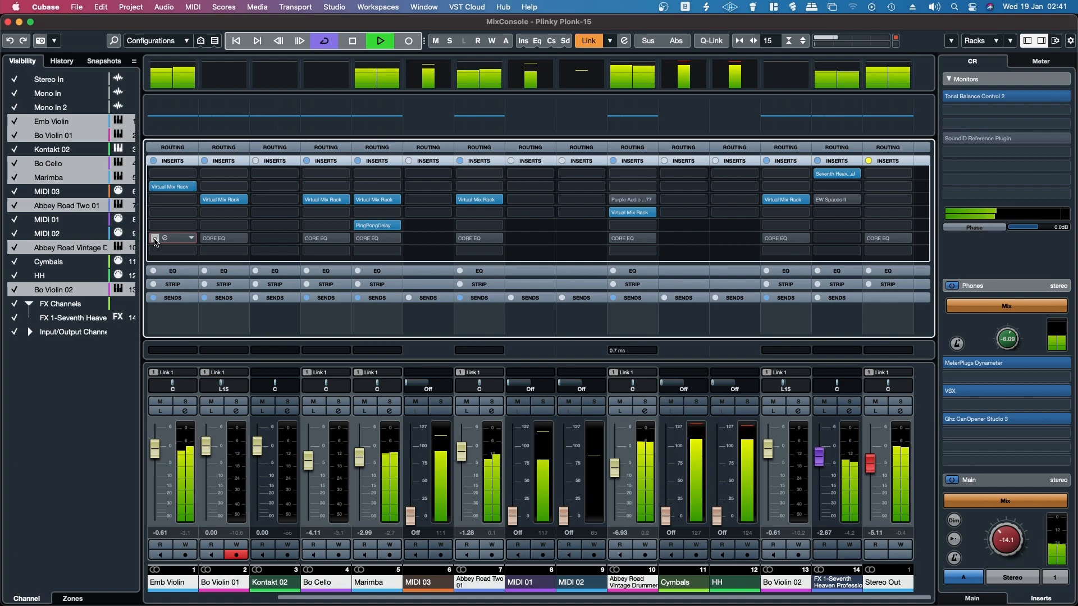
left_click(155, 238)
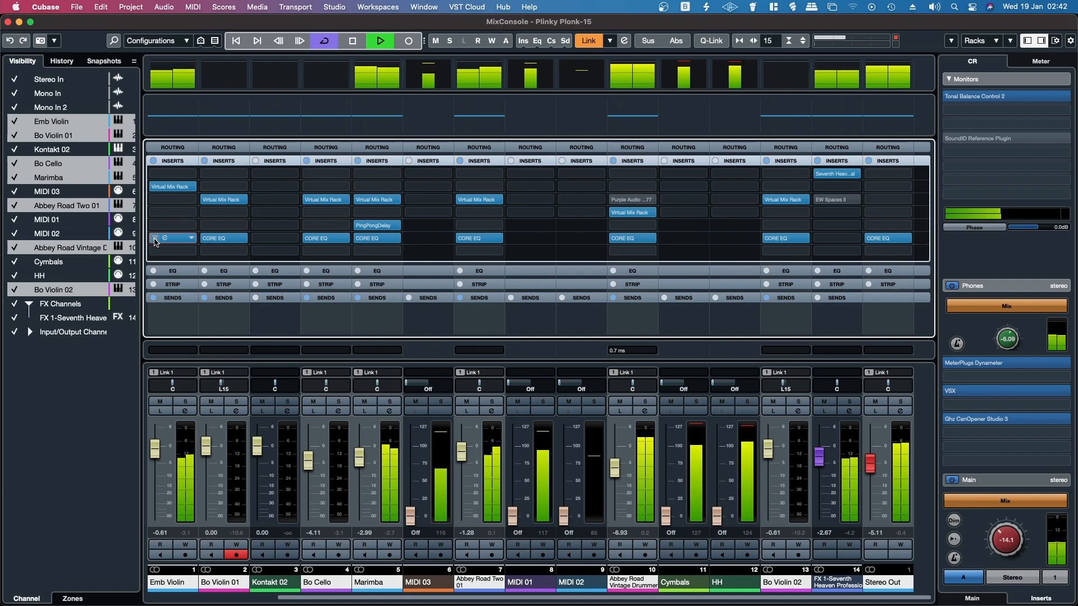
left_click(155, 239)
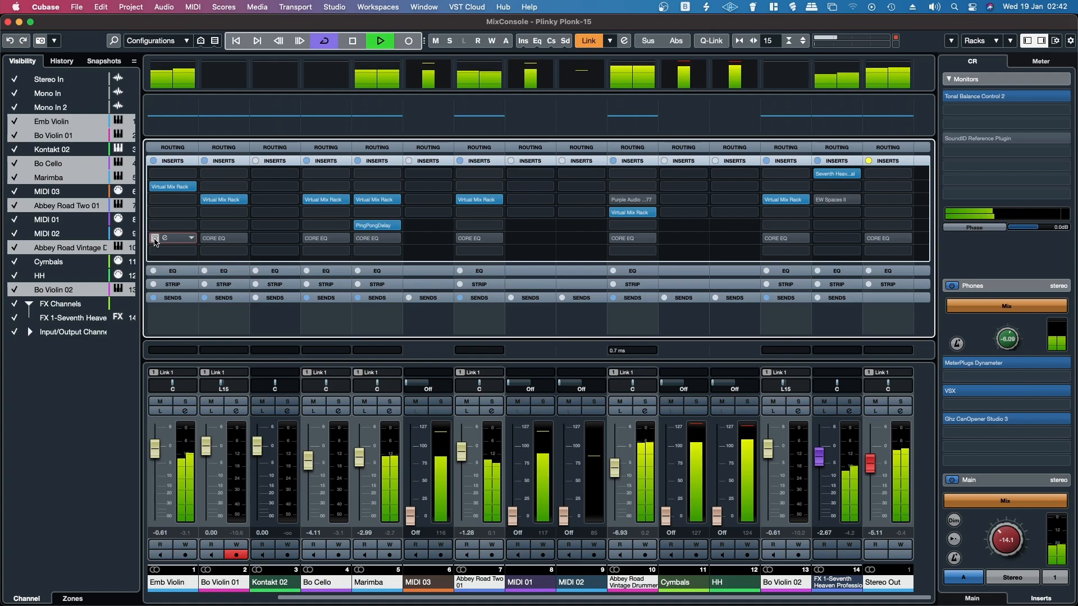
left_click(155, 239)
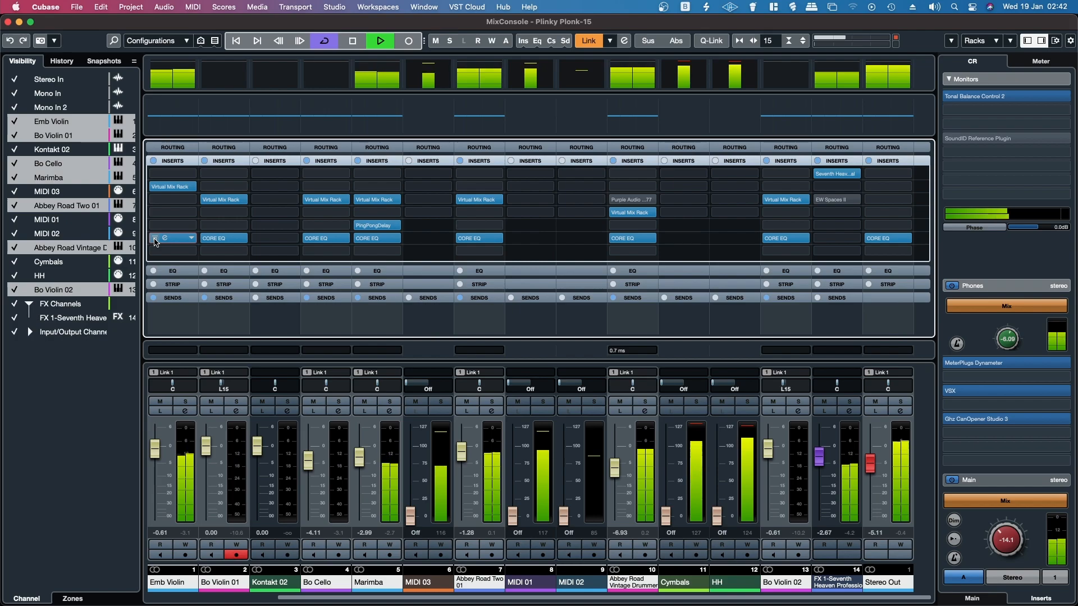
left_click(155, 238)
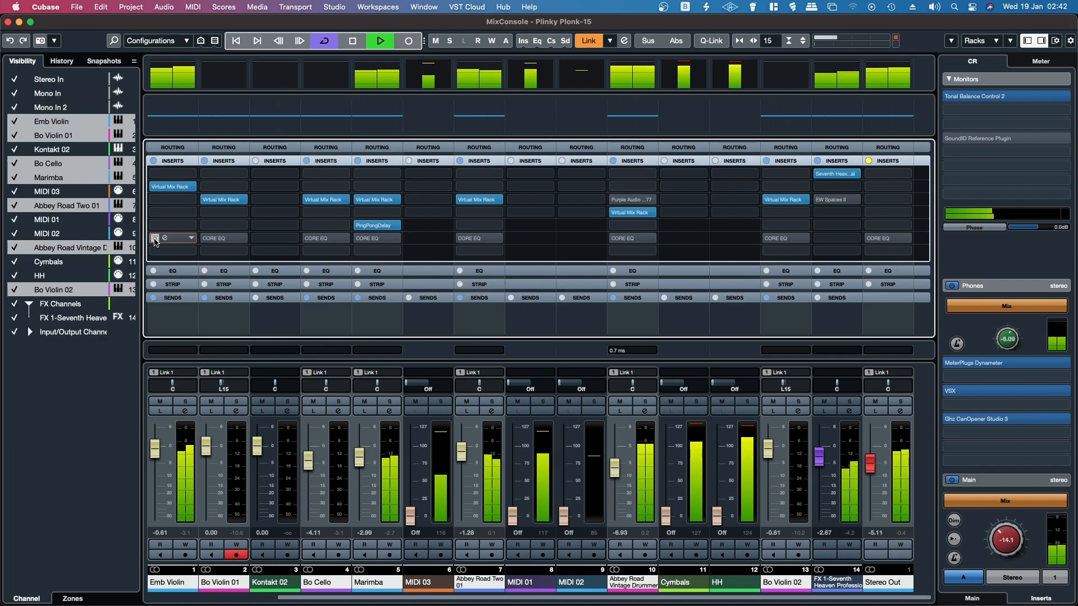
left_click(155, 239)
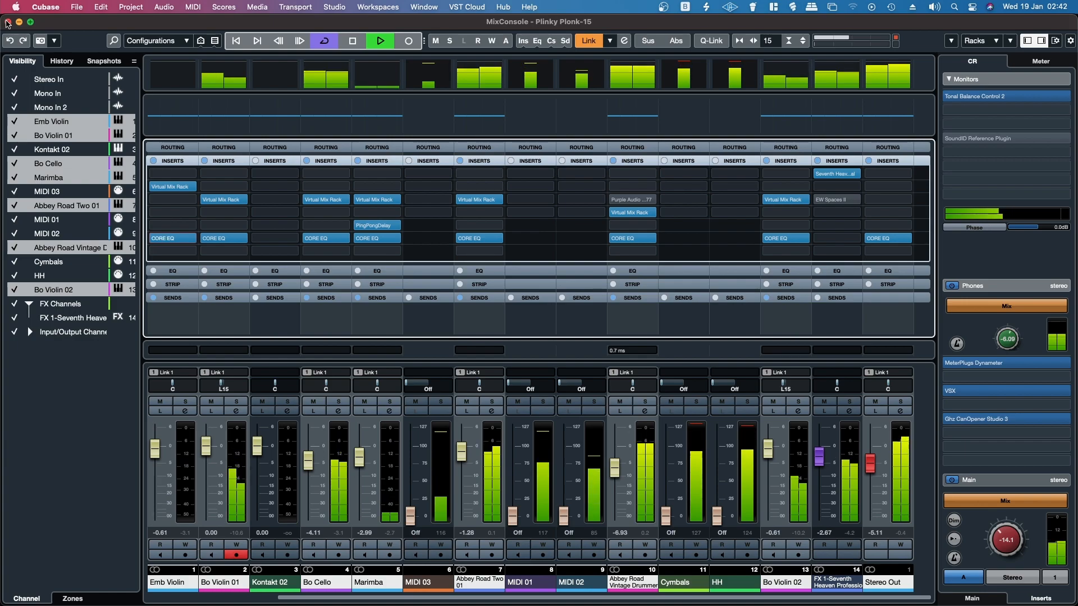
Step: Undo the Link 1 channel link group and close the MixConsole window to return to the project
left_click(100, 6)
left_click(111, 23)
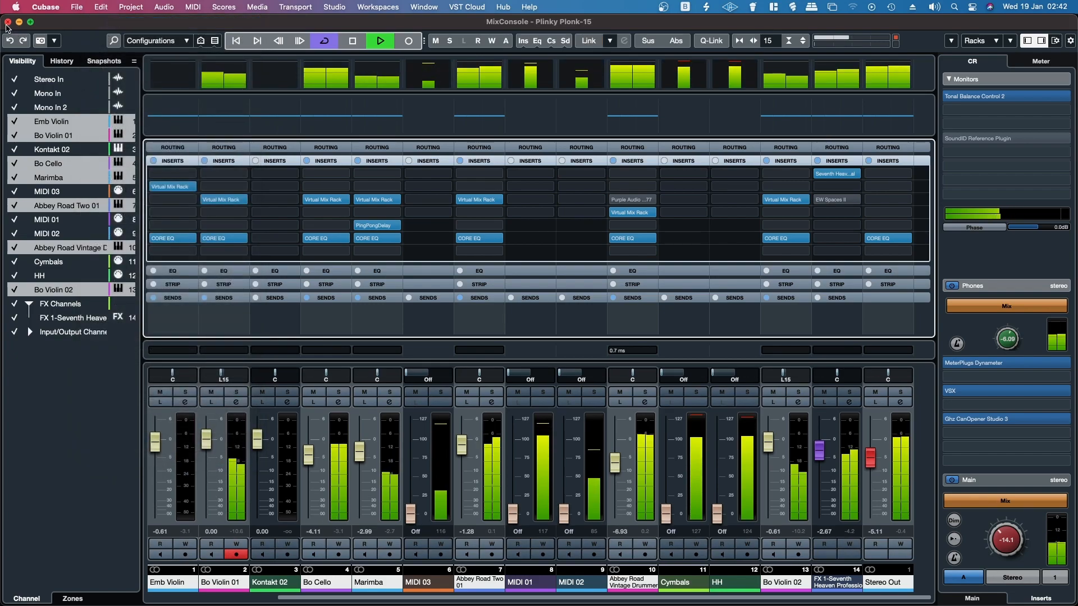
key("F3")
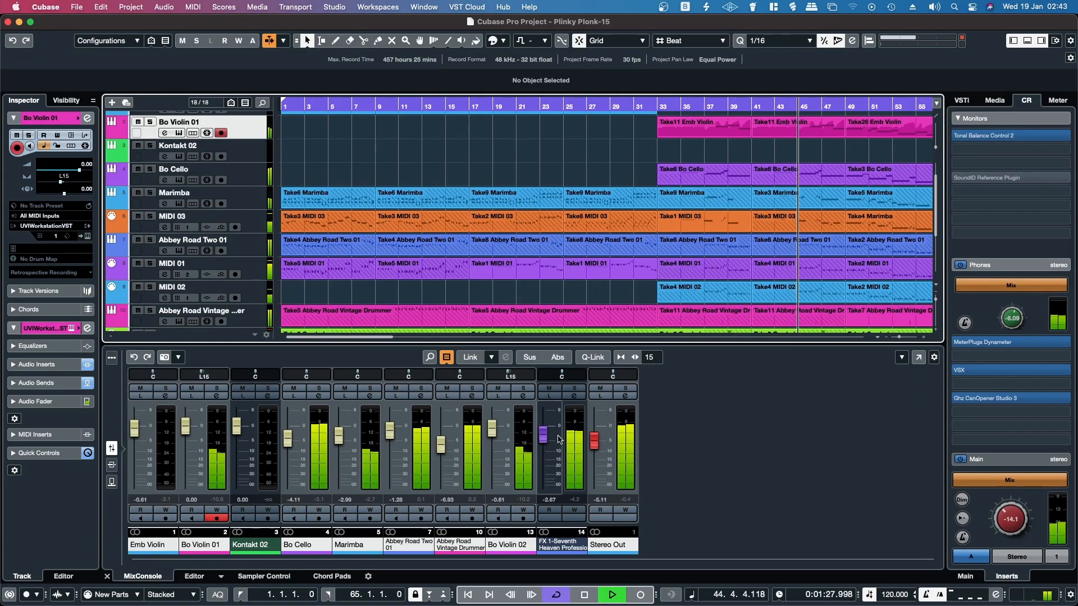
Step: Select only the Stereo Out channel and stop playback near the end of the loop
left_click(678, 452)
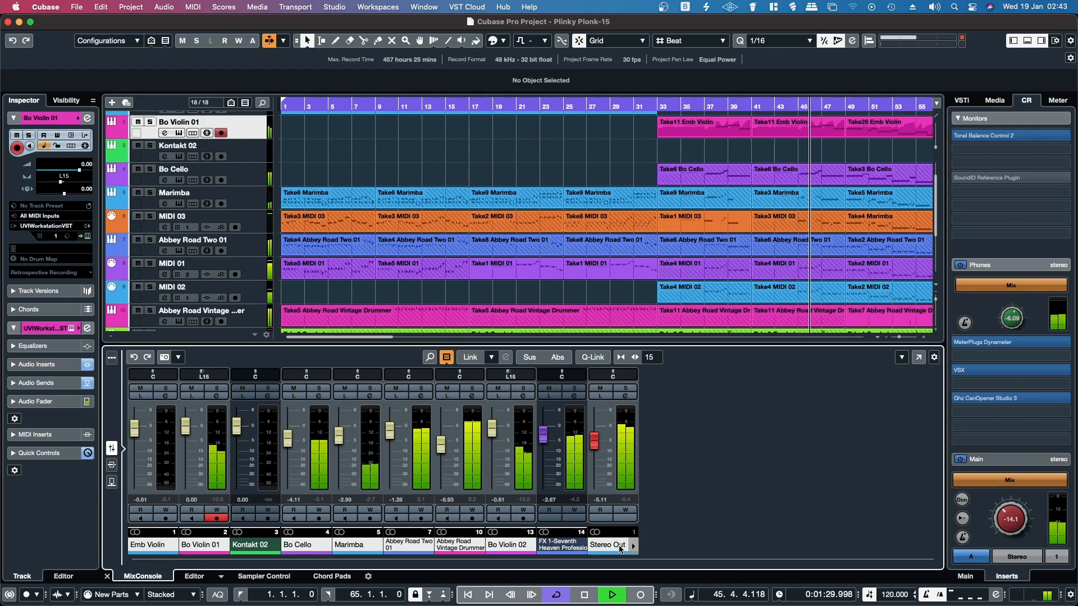
left_click(696, 514)
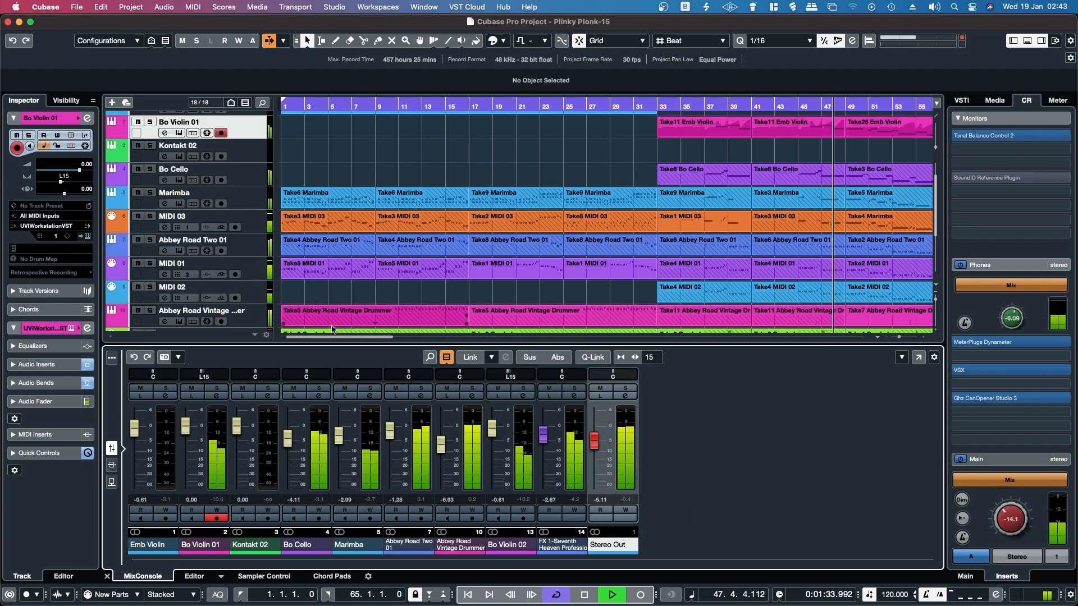
left_click_drag(328, 340, 382, 352)
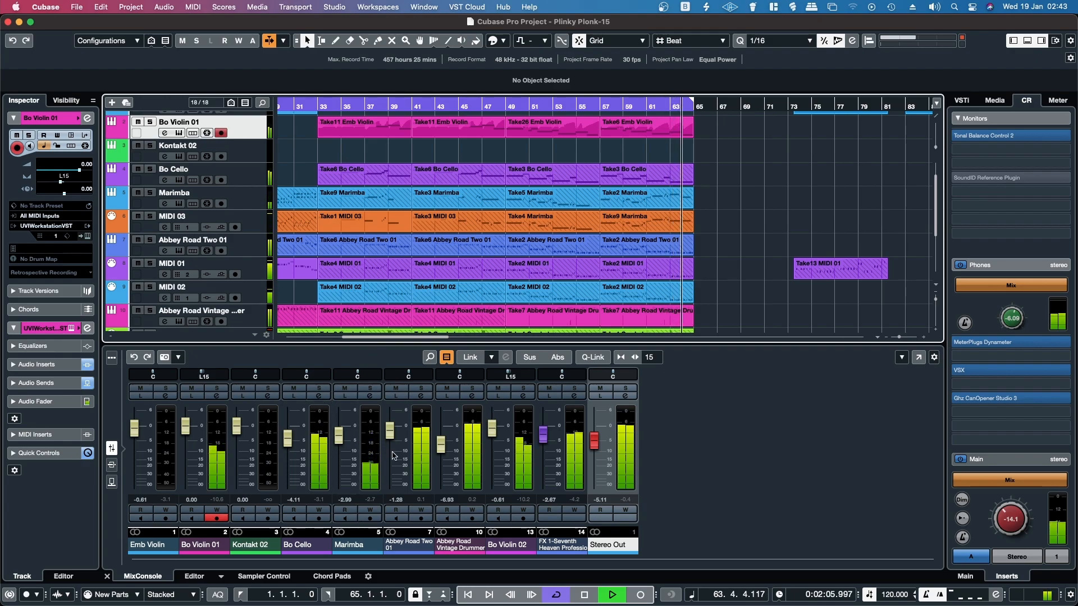
left_click(585, 595)
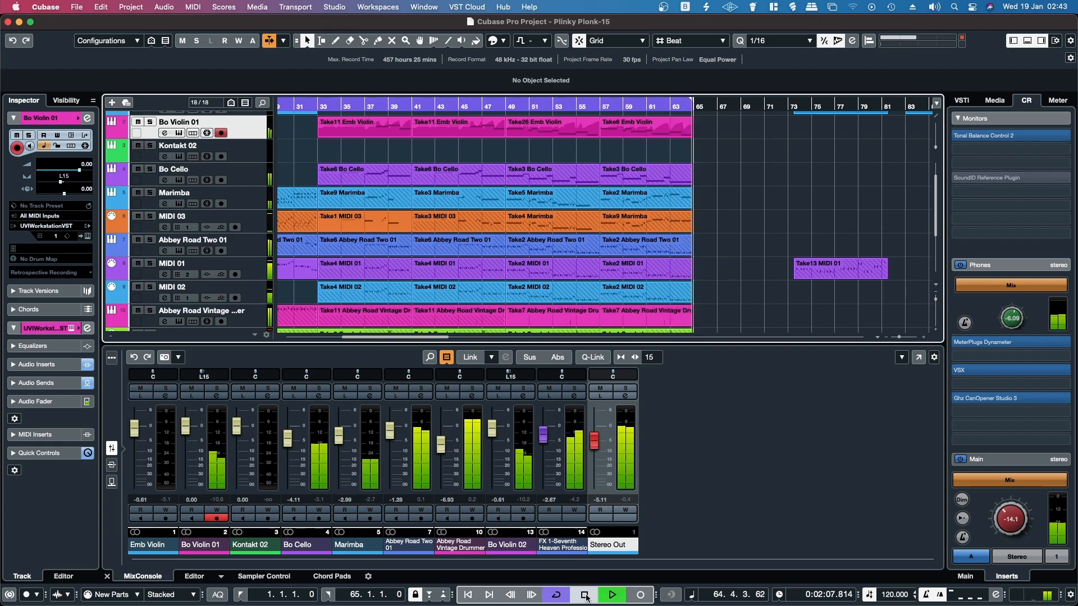